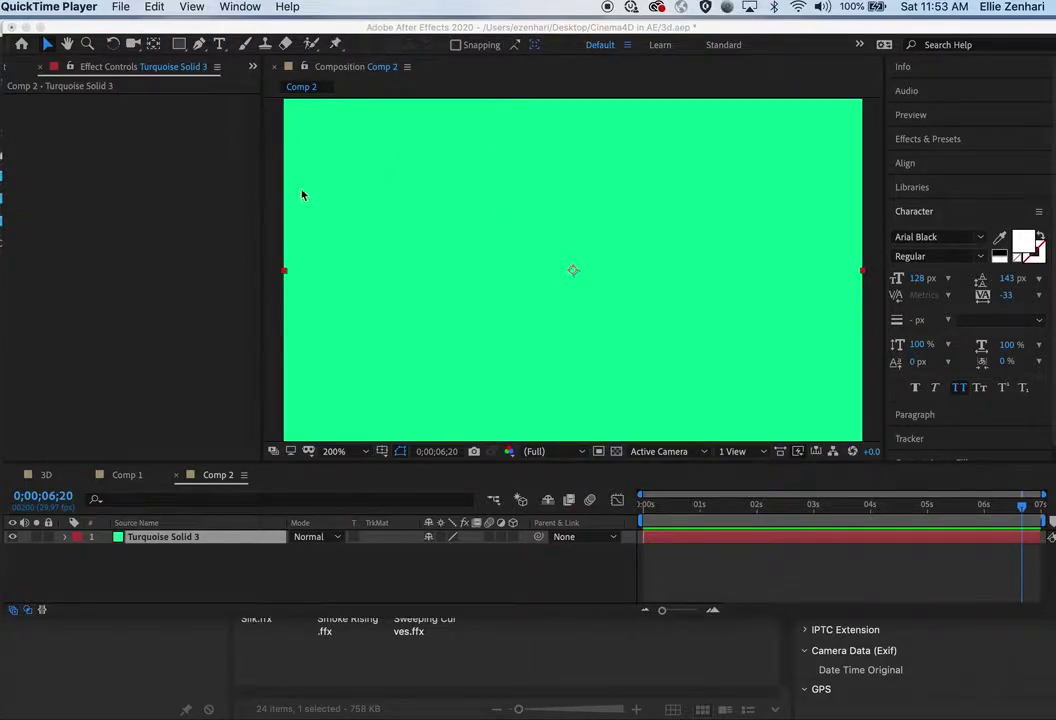
With Comp 2 frontmost, open Animation > Browse Presets to view the presets in Bridge.
click(130, 537)
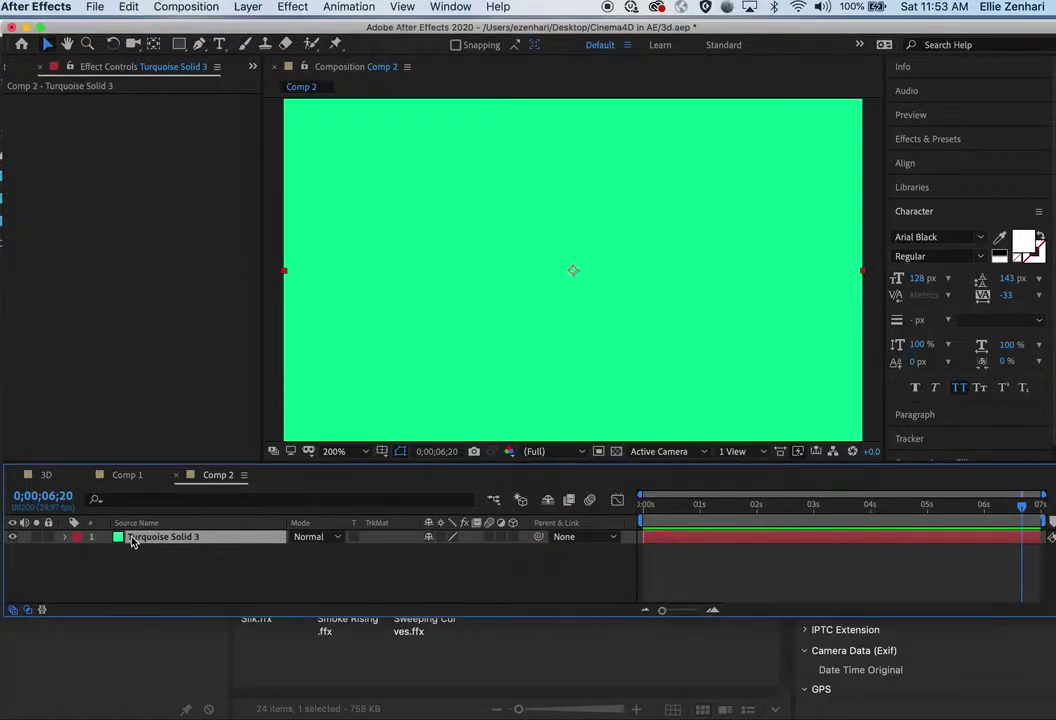
click(245, 7)
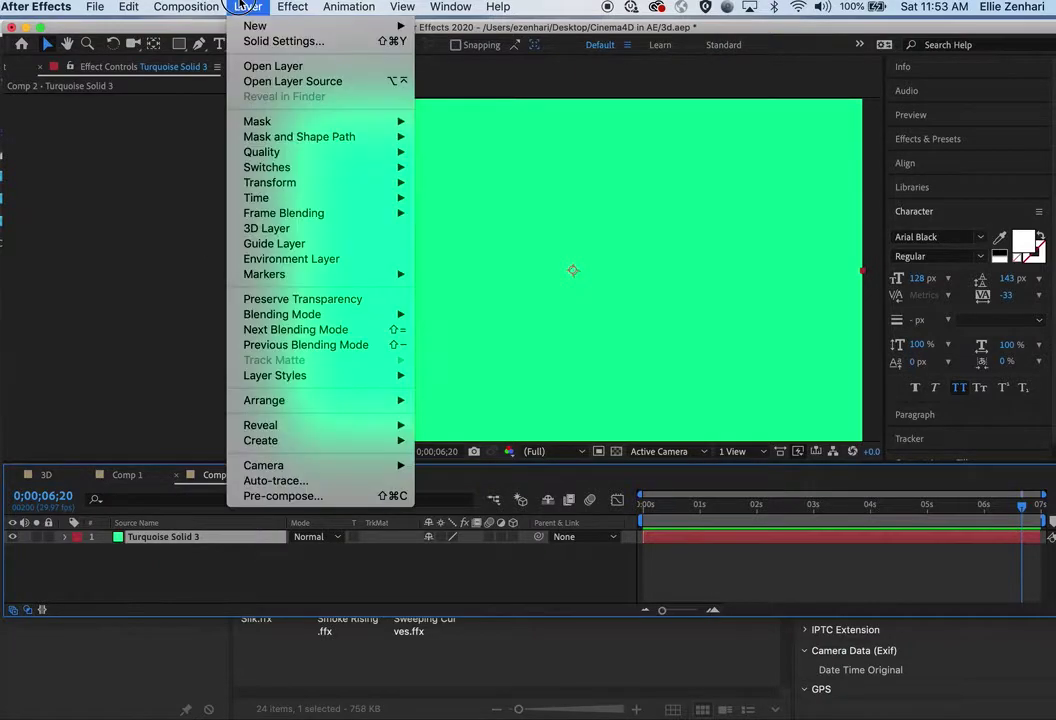
mouse_move(397, 7)
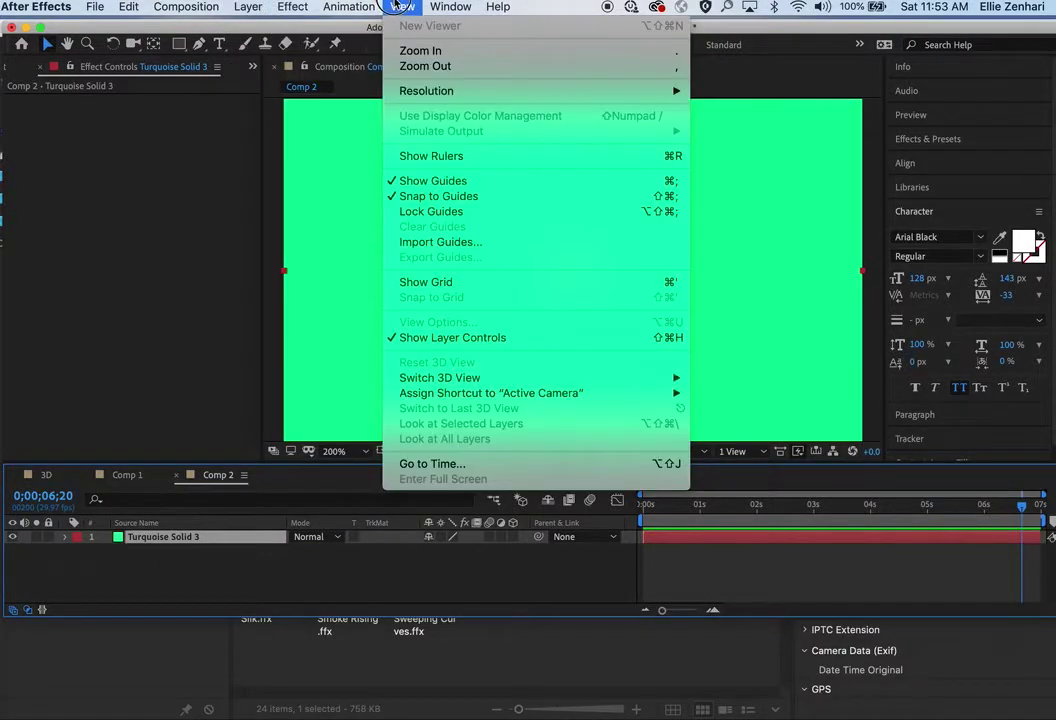
mouse_move(338, 6)
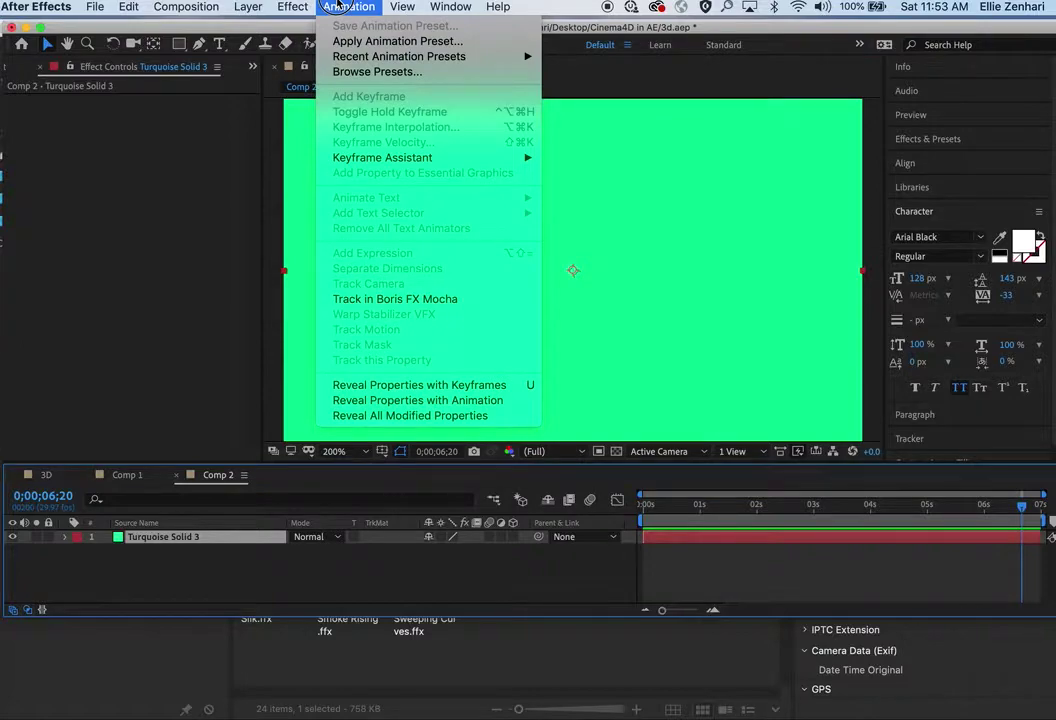
click(355, 74)
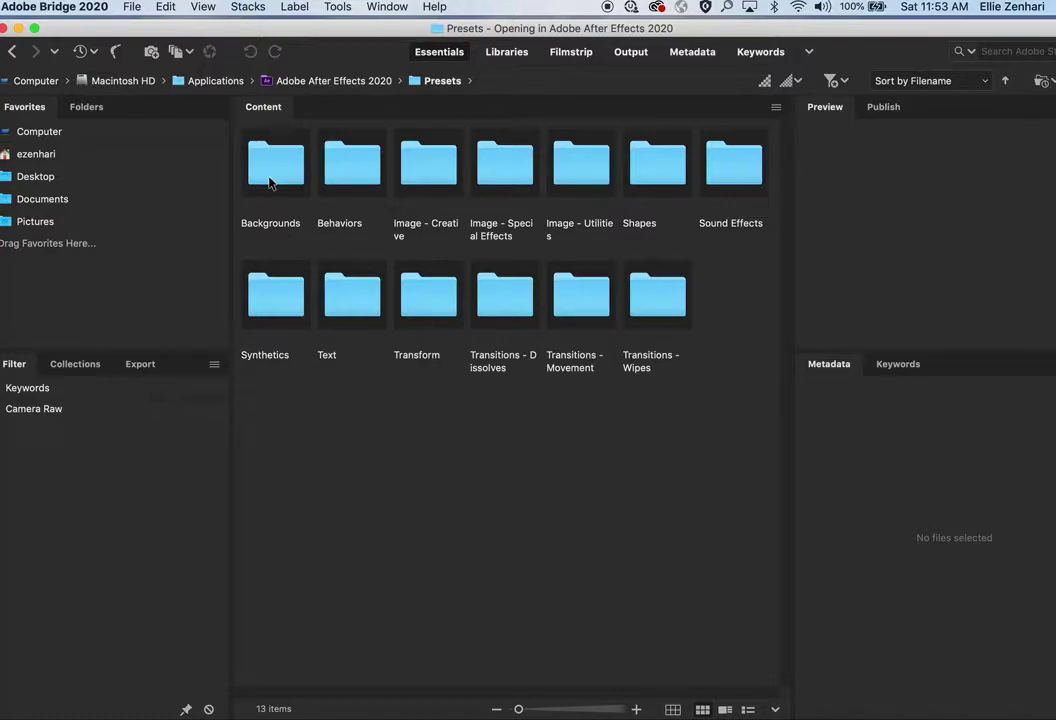
Open the Backgrounds presets, preview Cosmic Power and Circuit, and apply Circuit to the turquoise solid.
double_click(269, 180)
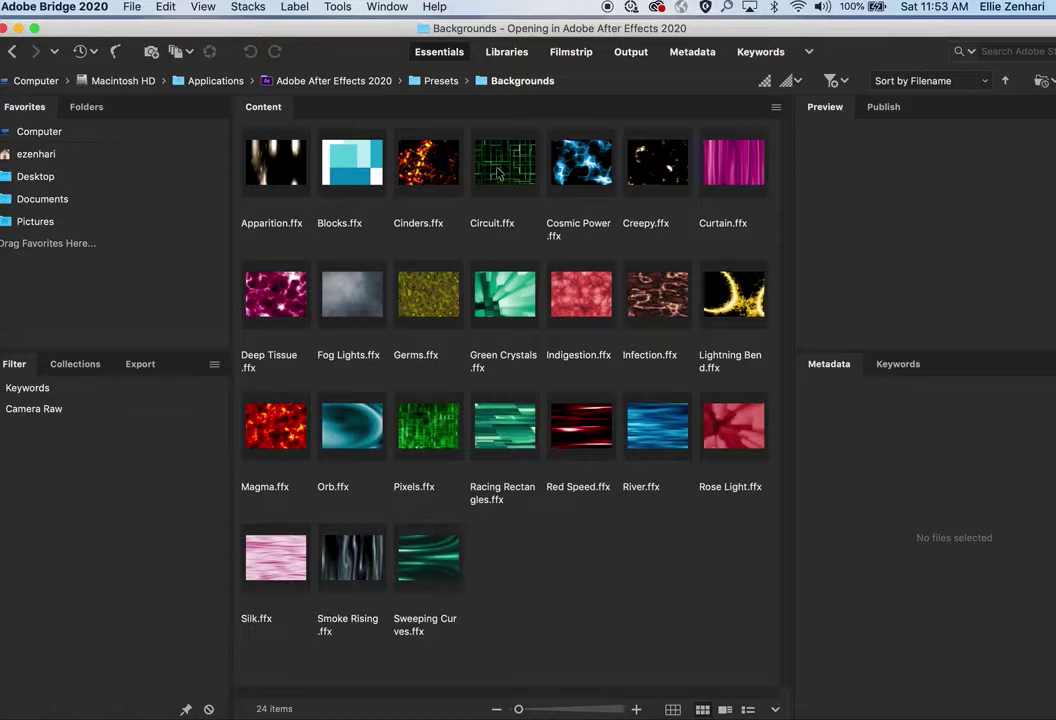
click(583, 172)
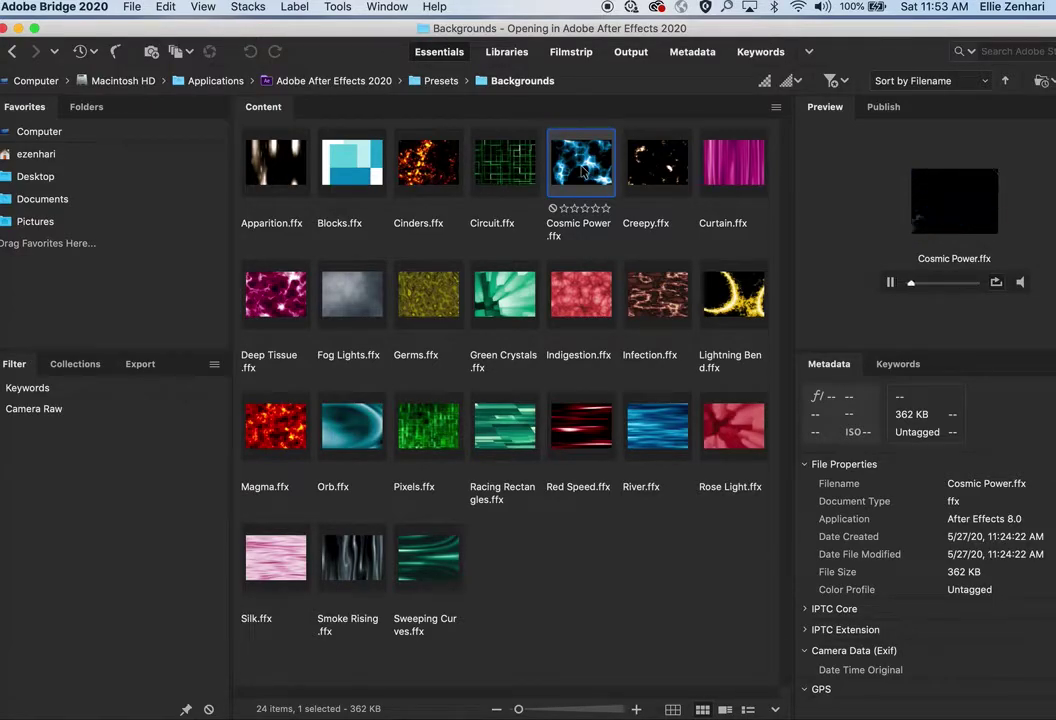
click(497, 172)
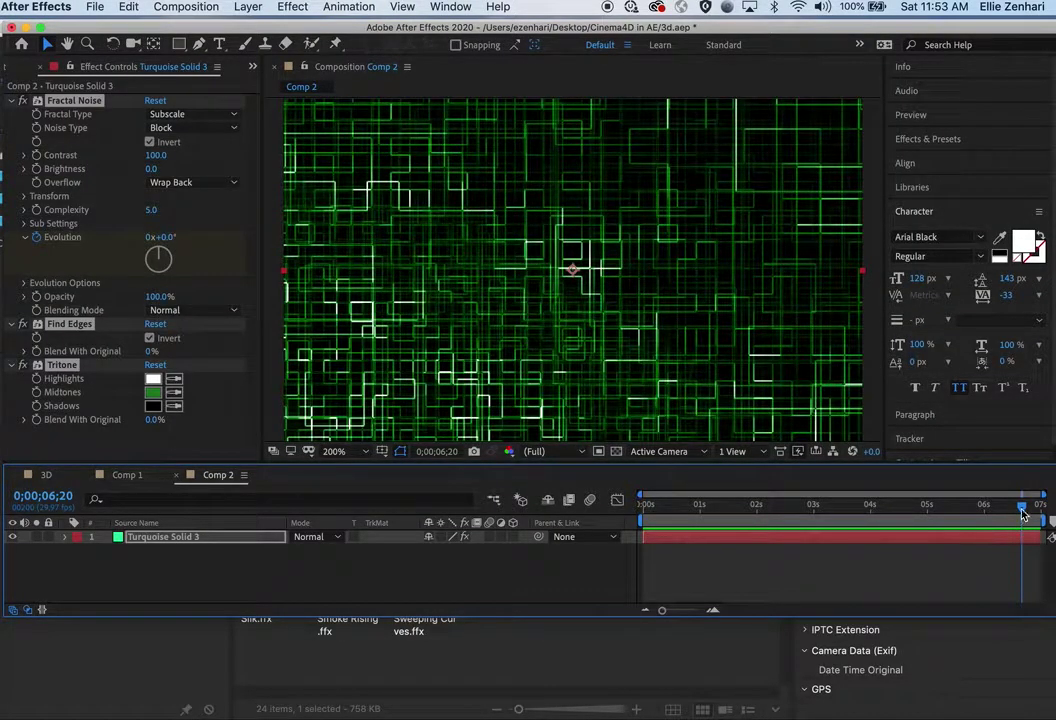
drag(1022, 510, 646, 510)
Preview the Circuit result, then undo the preset so the solid is plain again.
key(space)
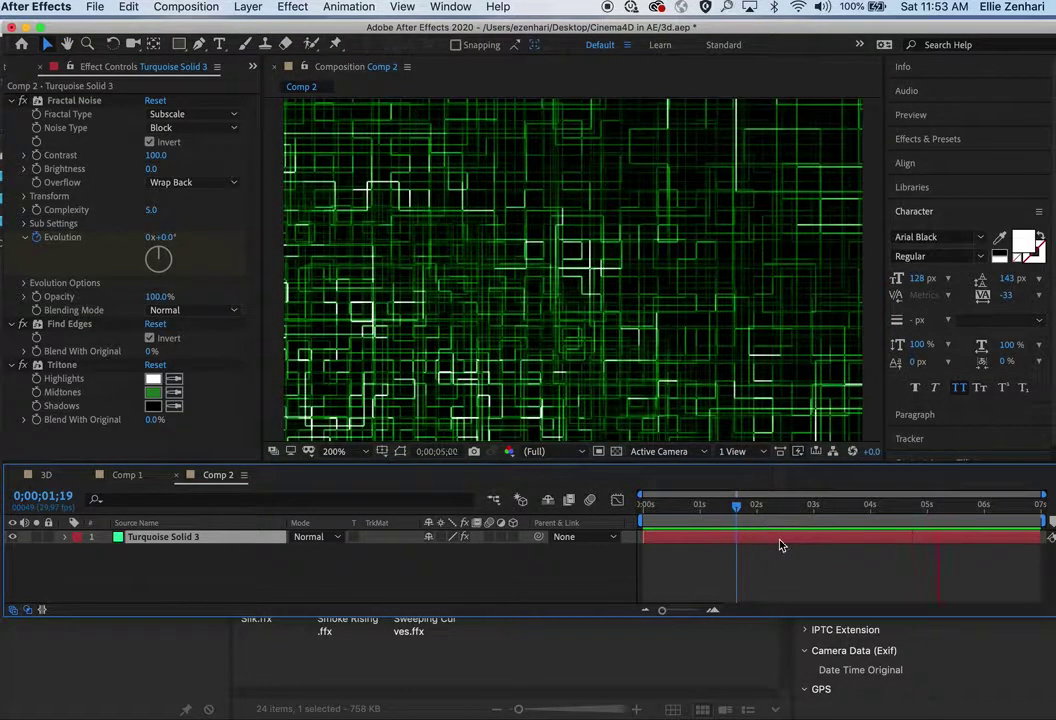
key(super+shift+e)
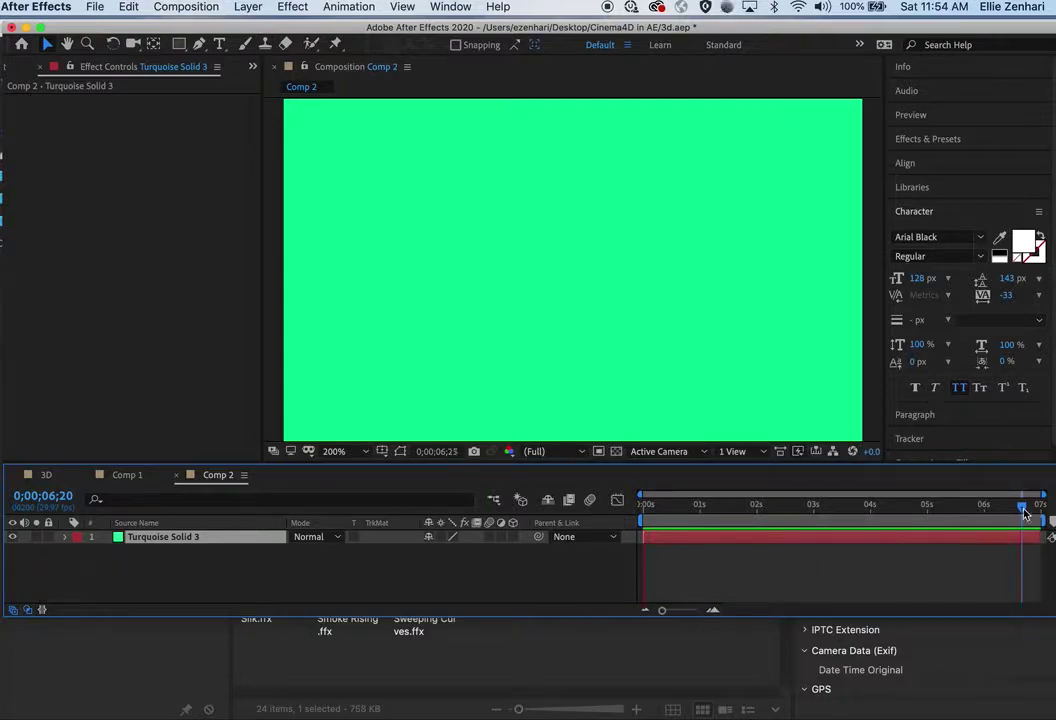
key(space)
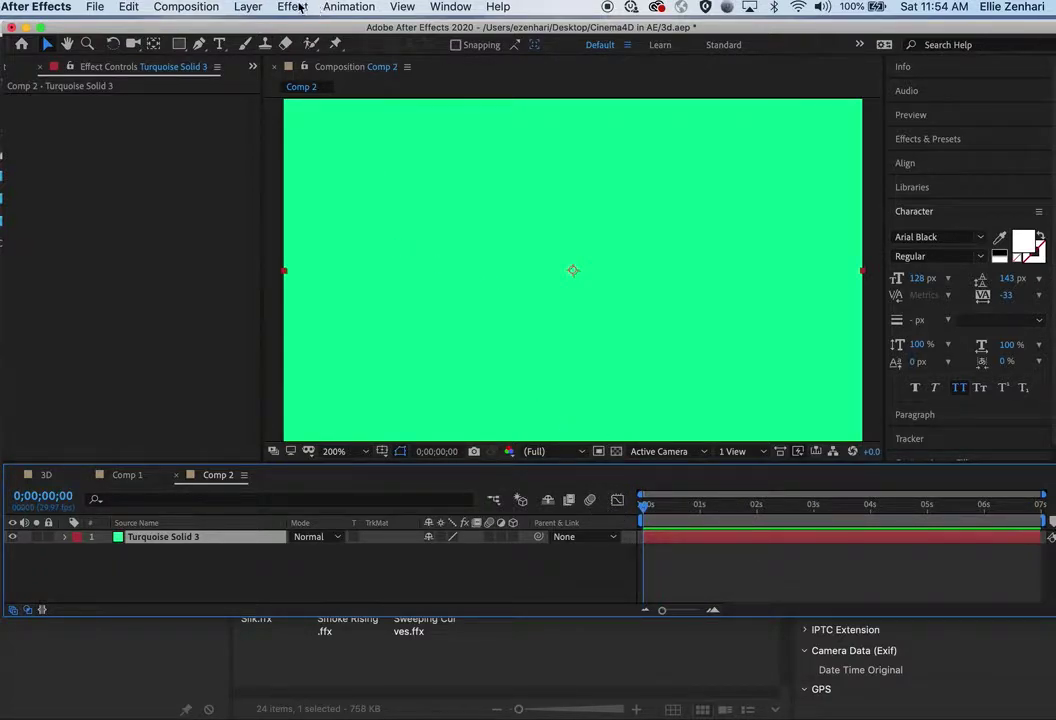
Reopen the preset browser with Animation > Browse Presets.
click(298, 7)
mouse_move(345, 7)
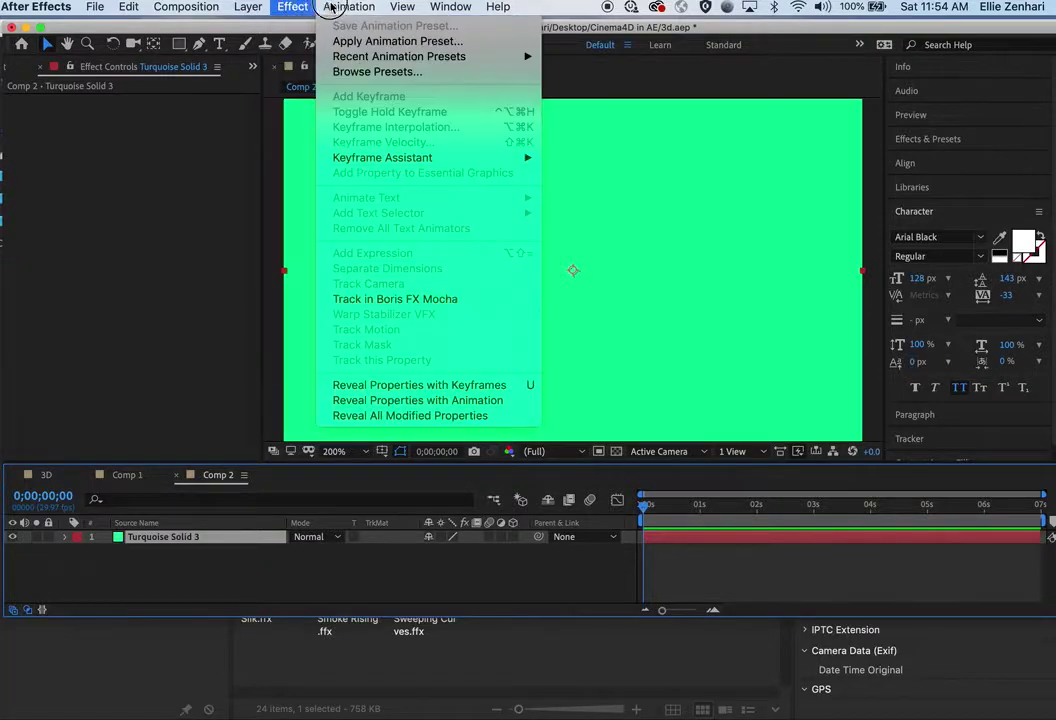
click(355, 72)
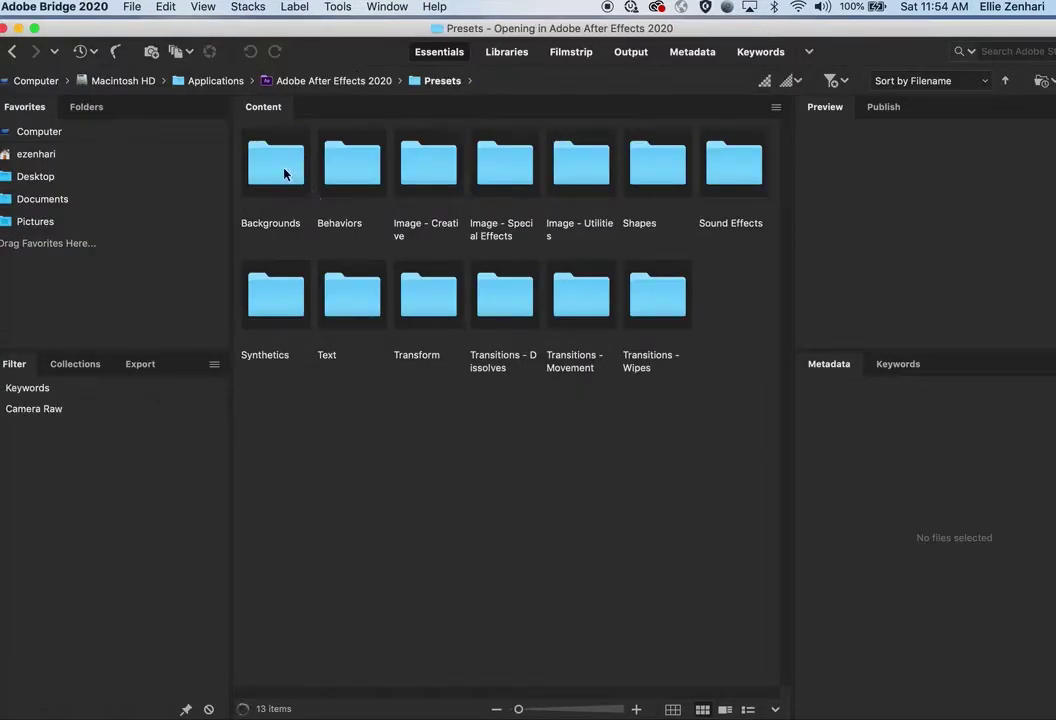
Reapply Circuit.ffx from the Backgrounds folder and preview the circuit animation.
click(284, 174)
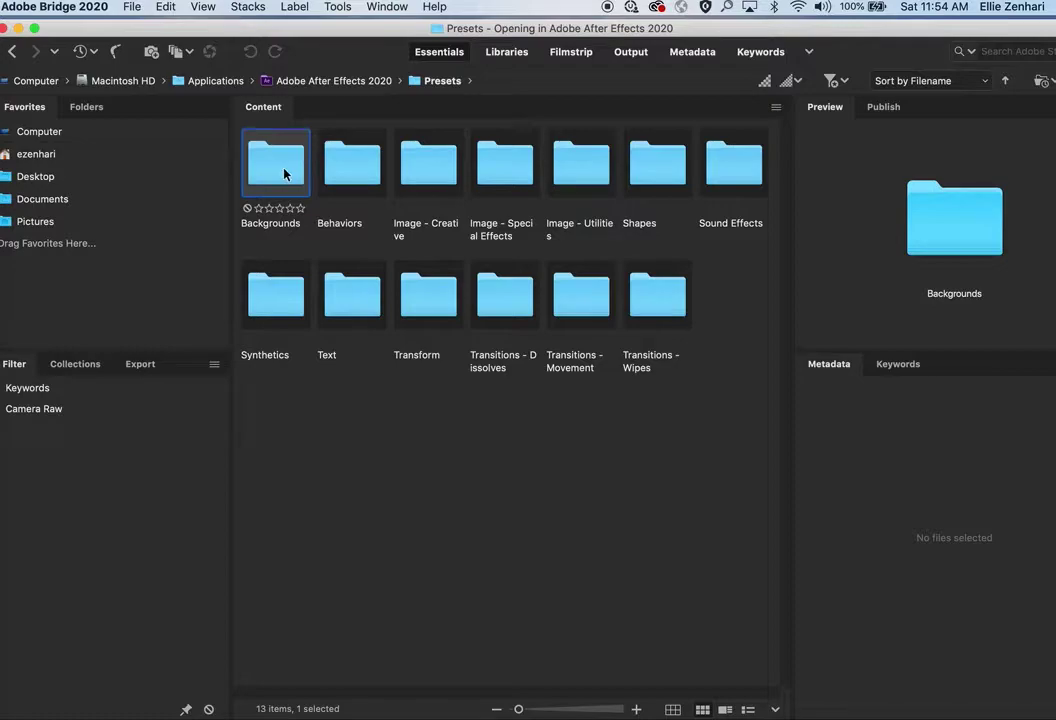
double_click(284, 174)
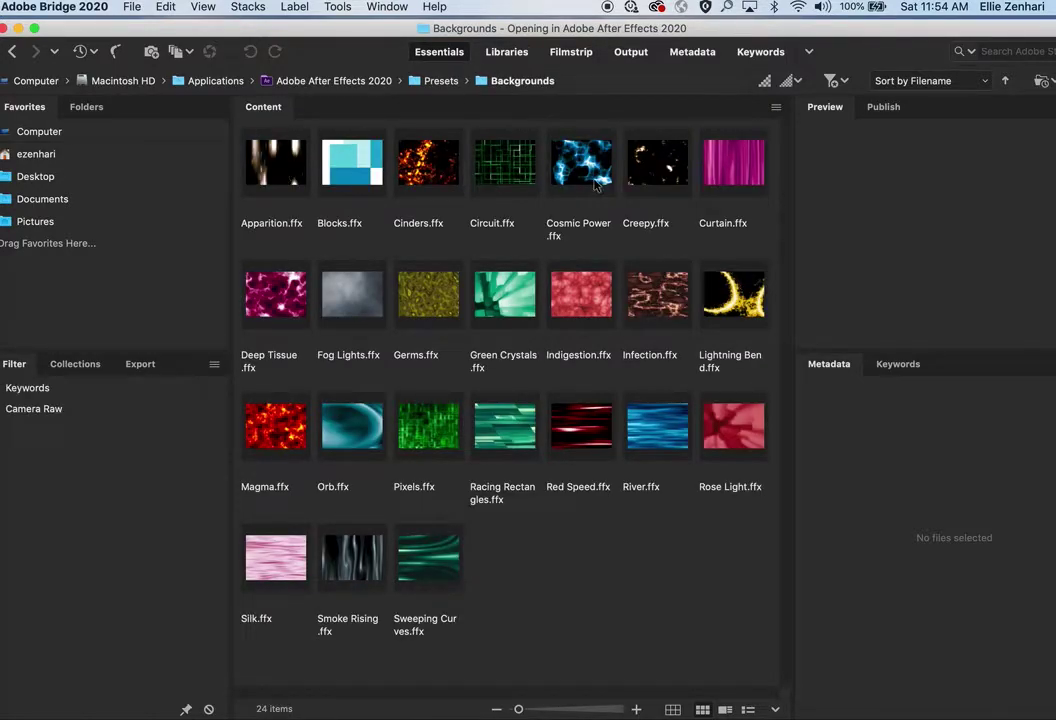
double_click(508, 169)
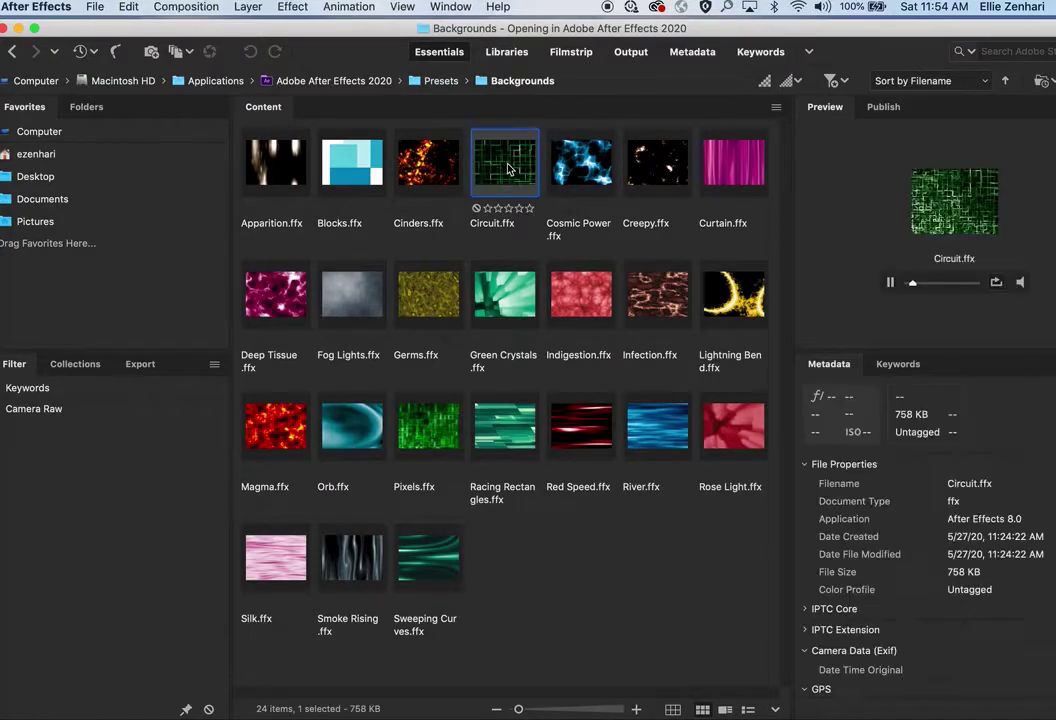
key(space)
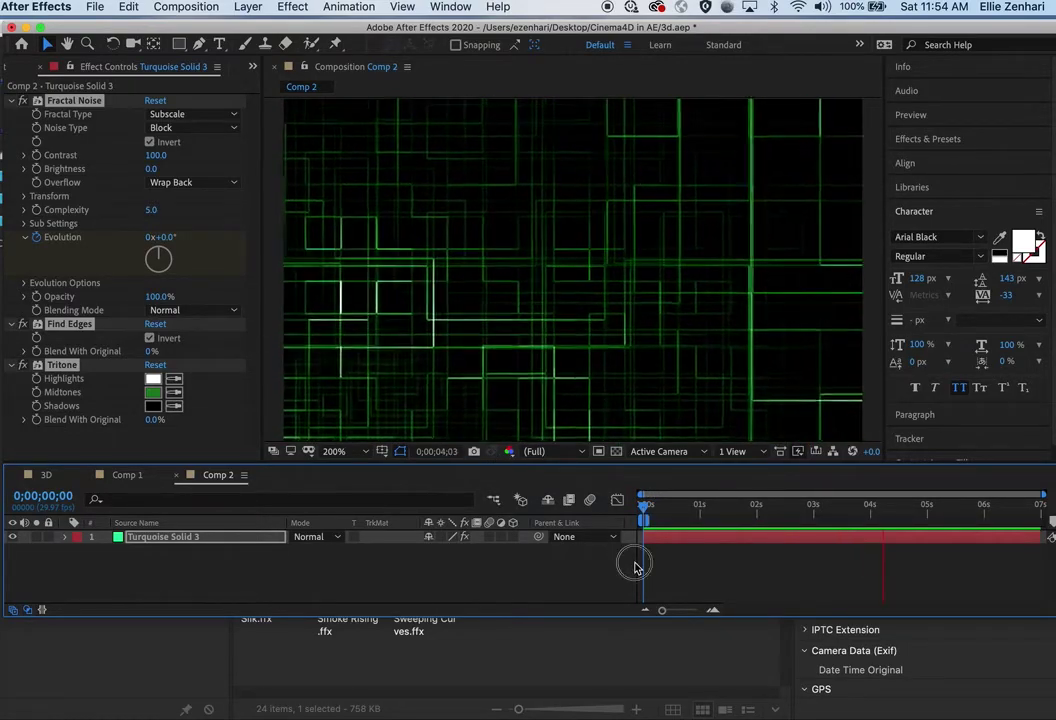
Stop the preview at the first frame, enlarge the timeline, and expand the solid's effects list.
click(682, 512)
key(Home)
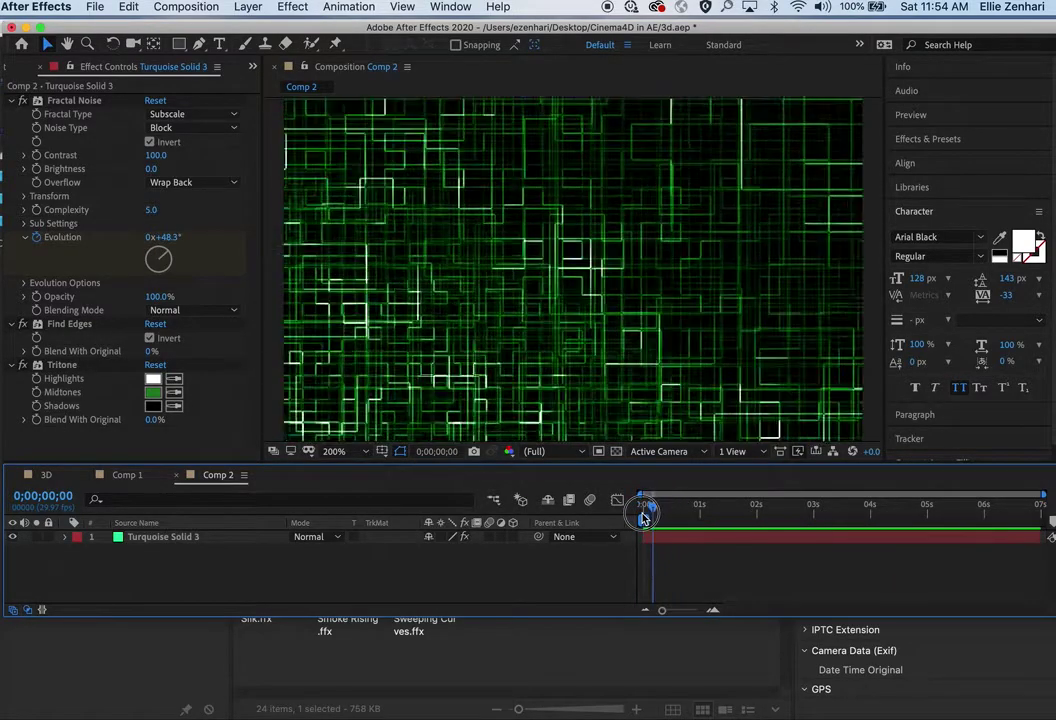
drag(378, 463, 384, 288)
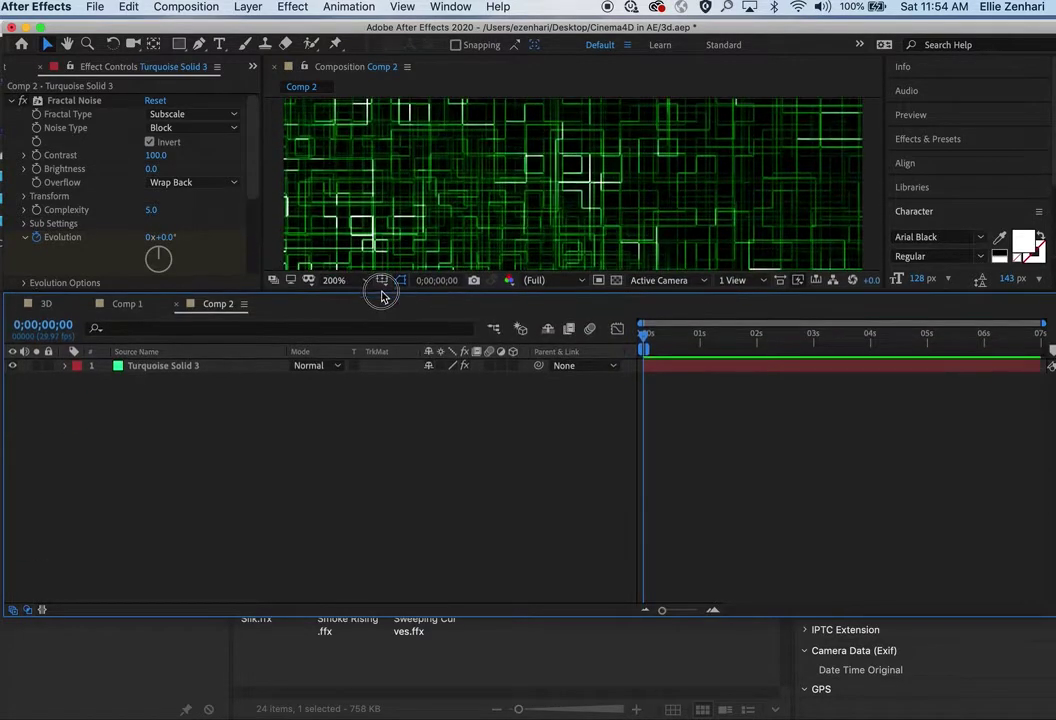
click(64, 368)
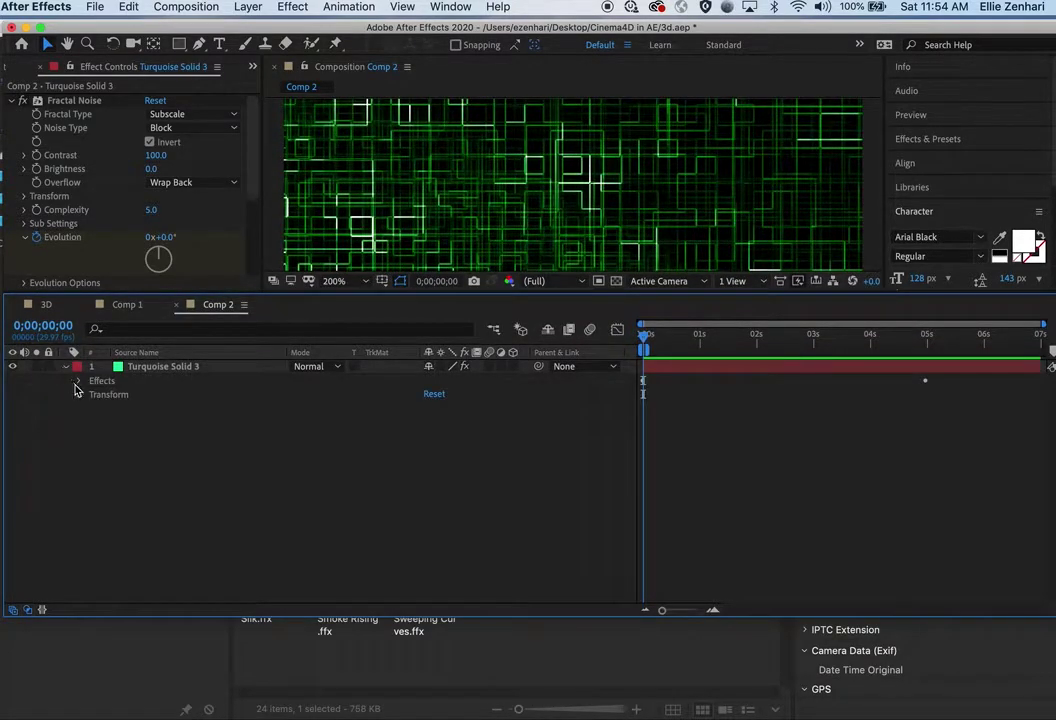
click(79, 382)
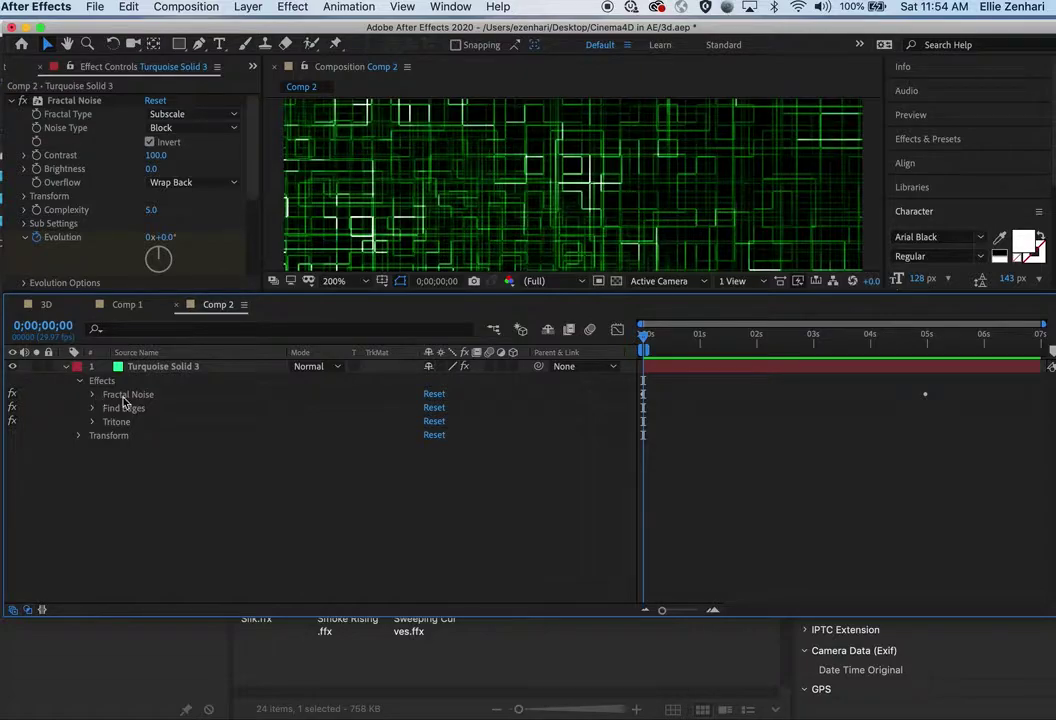
Toggle Fractal Noise and Find Edges off and back on to compare their contribution.
click(11, 394)
click(11, 394)
click(341, 293)
drag(341, 293, 332, 323)
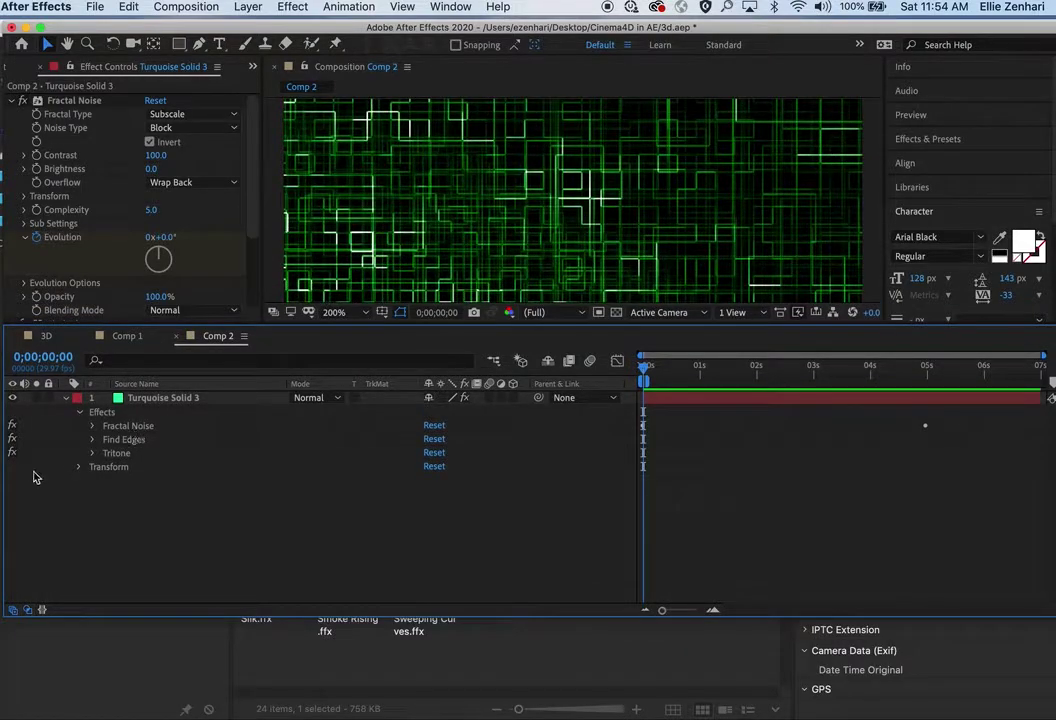
click(11, 440)
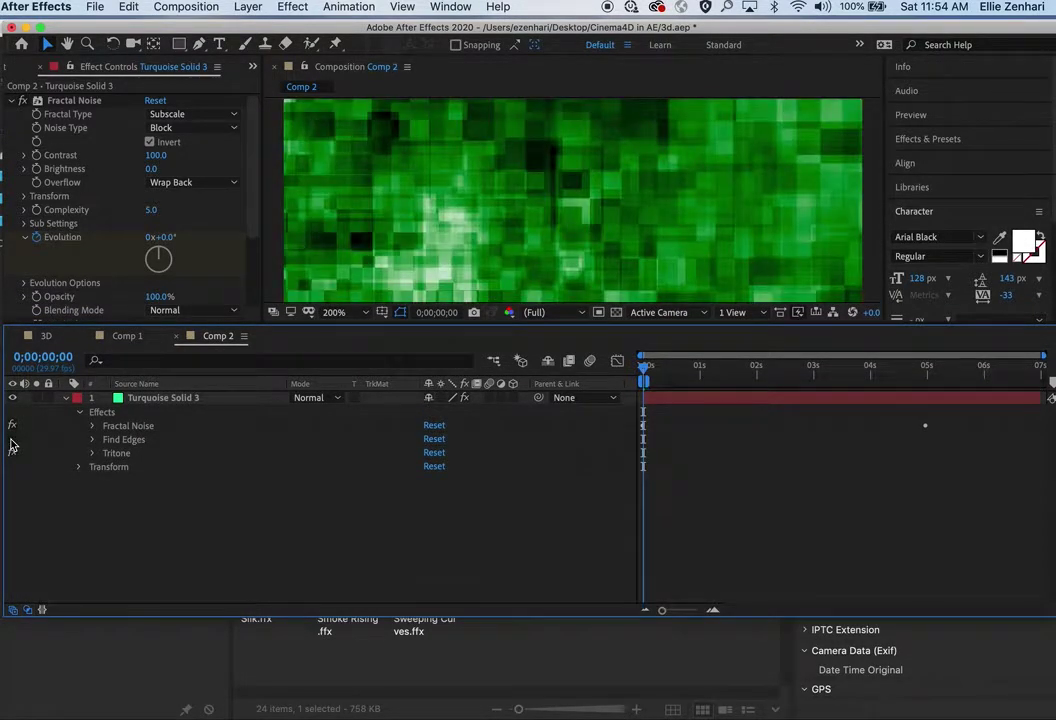
click(11, 440)
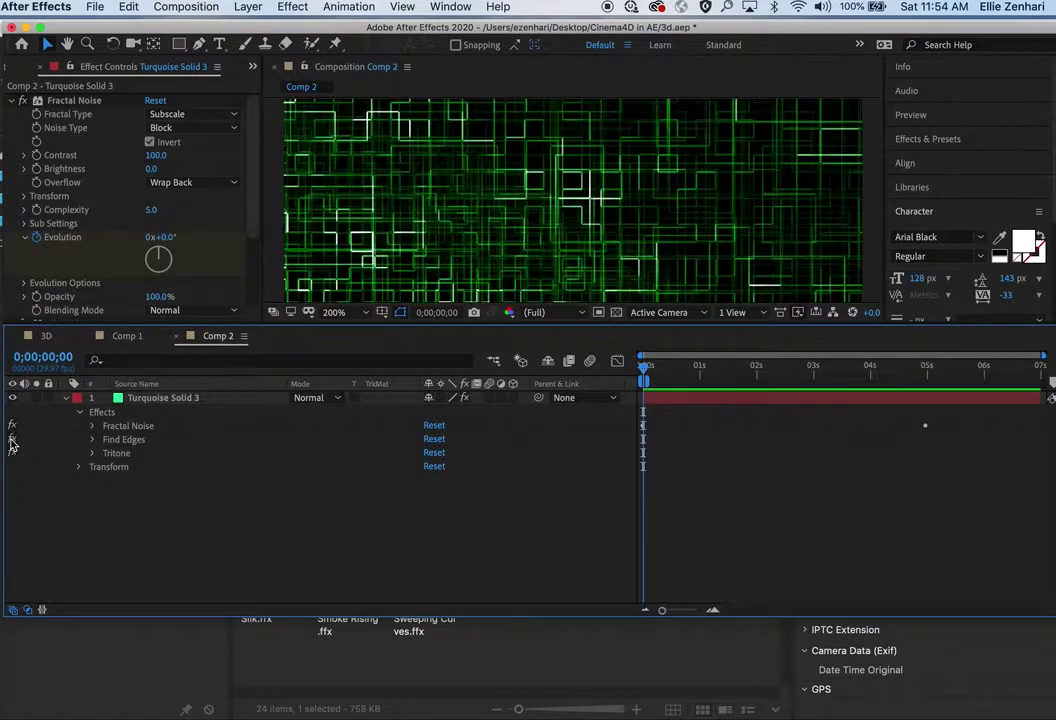
Expand Find Edges and try switching Invert off, then back on.
click(91, 441)
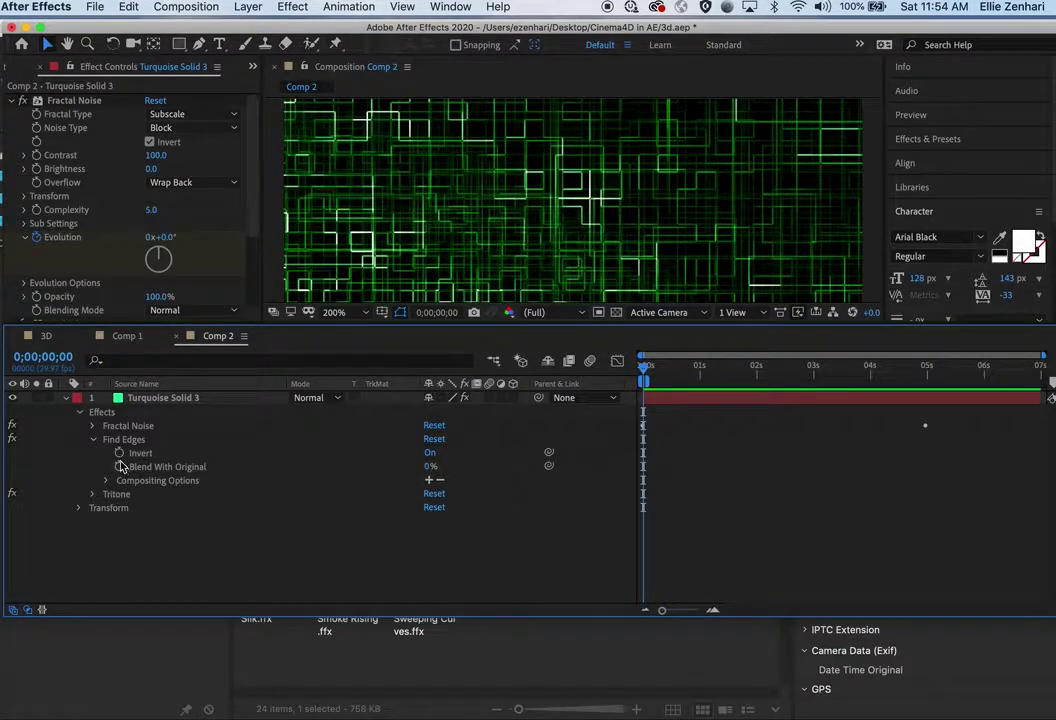
click(119, 454)
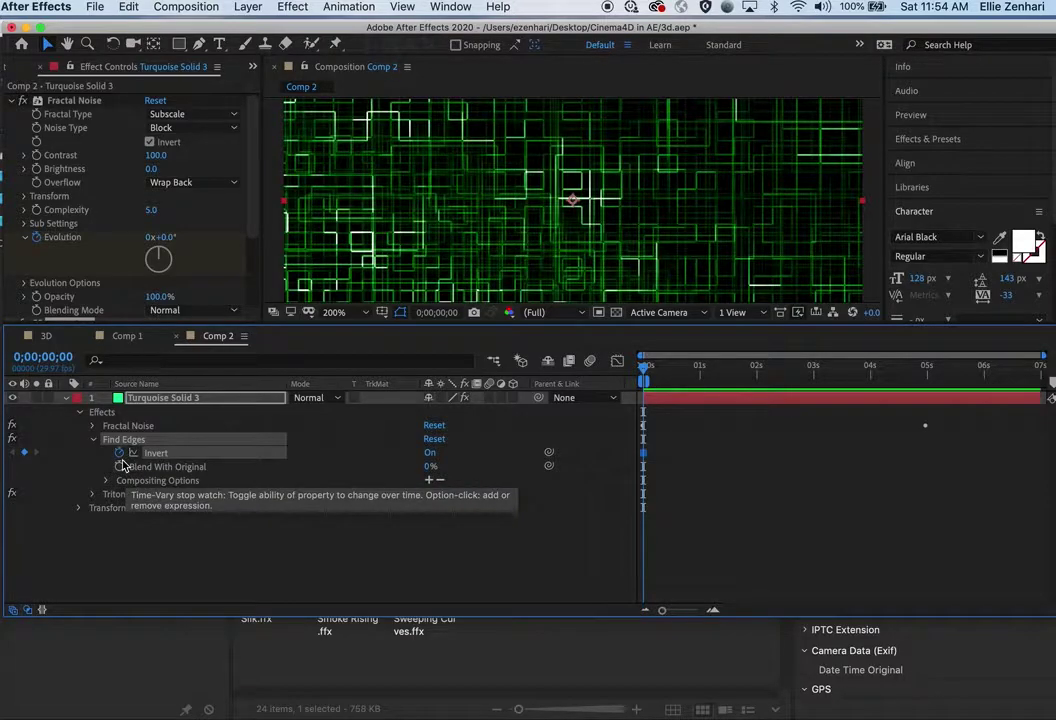
click(430, 453)
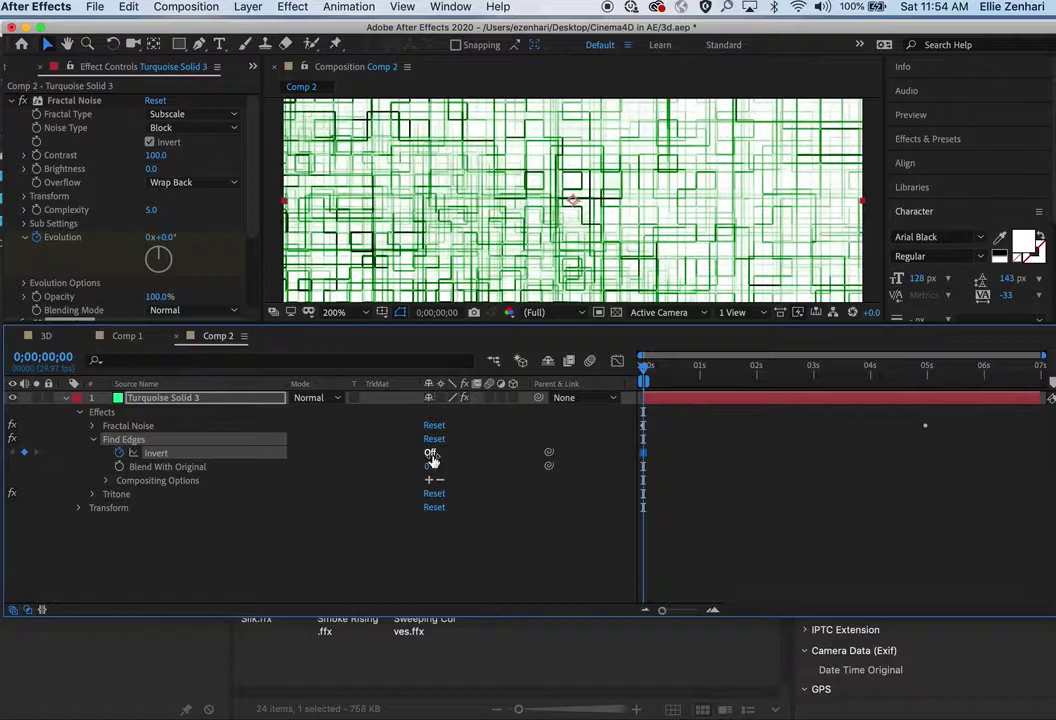
click(430, 453)
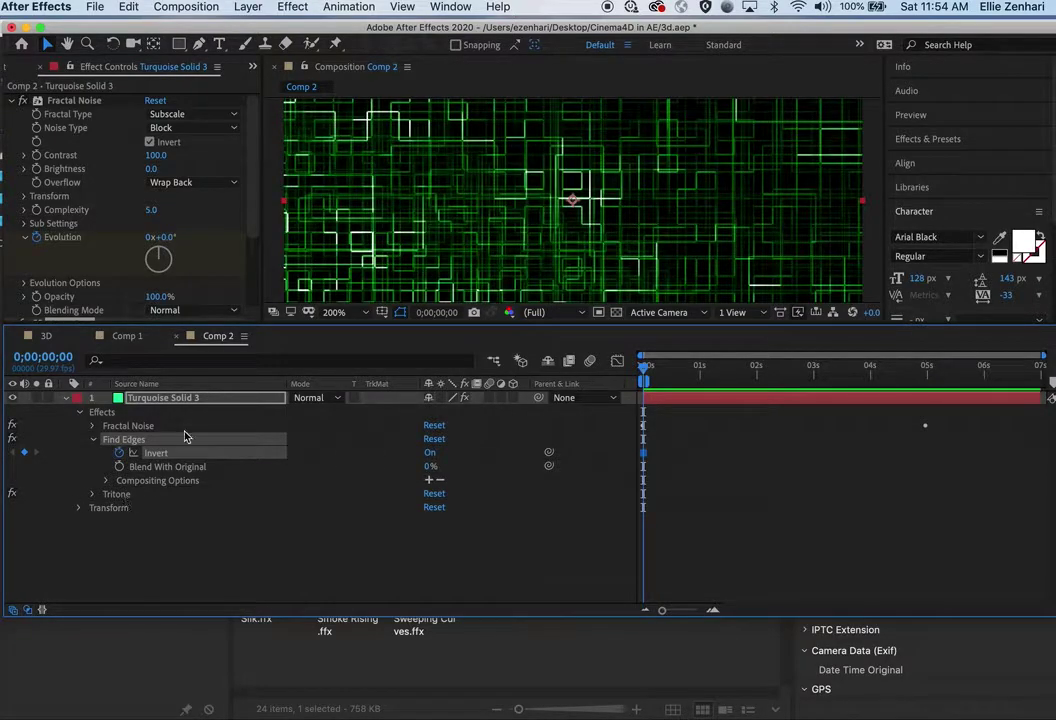
Collapse Find Edges and toggle the Tritone effect off and on.
click(93, 440)
click(12, 453)
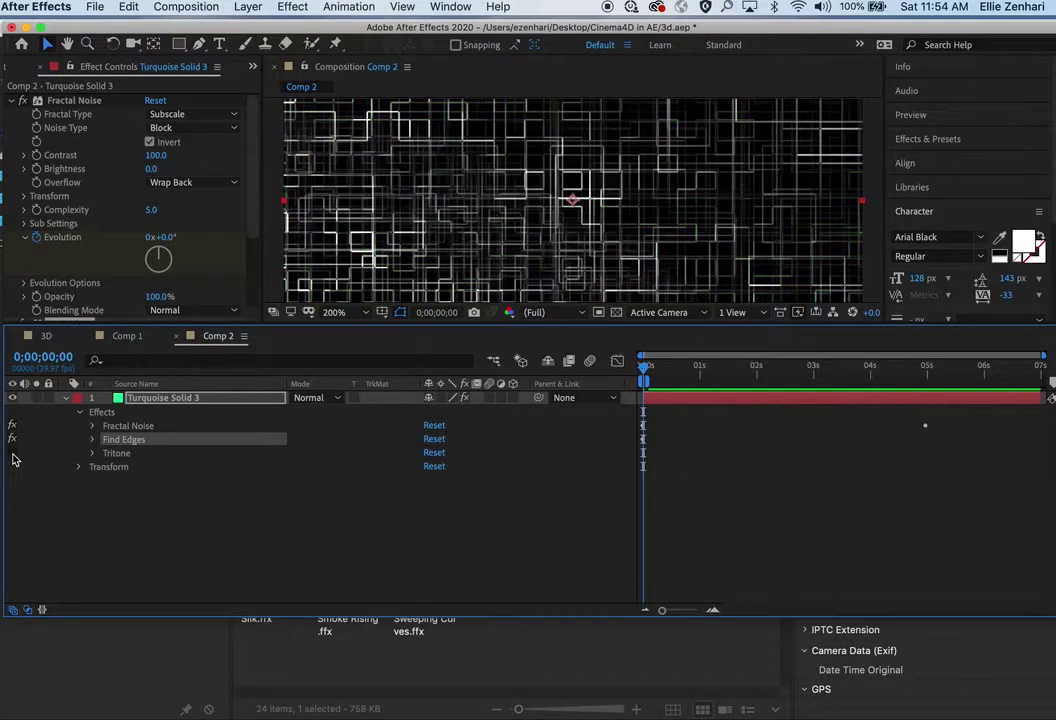
click(12, 453)
Change Tritone's midtone colour from green to orange FE8039.
click(93, 453)
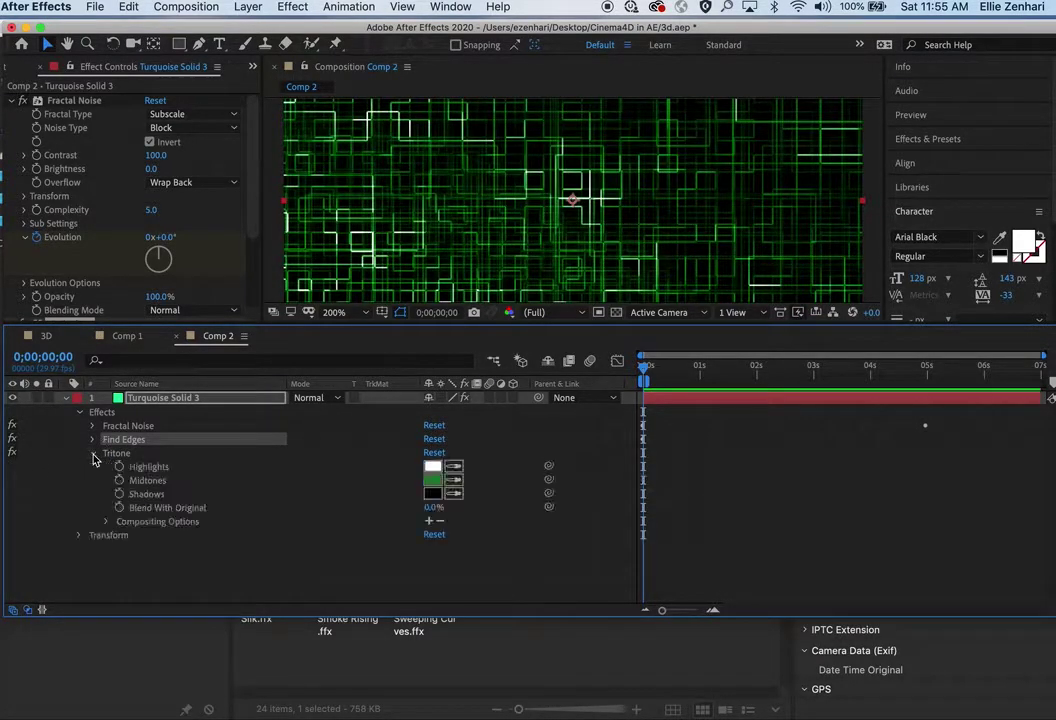
click(432, 480)
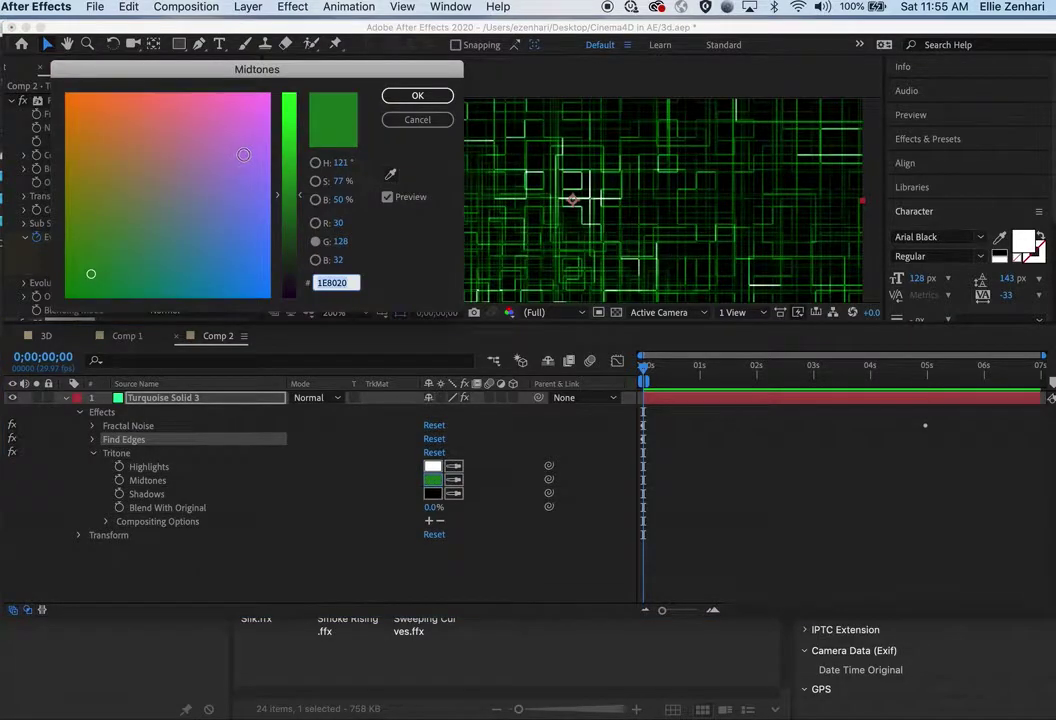
drag(140, 112, 110, 93)
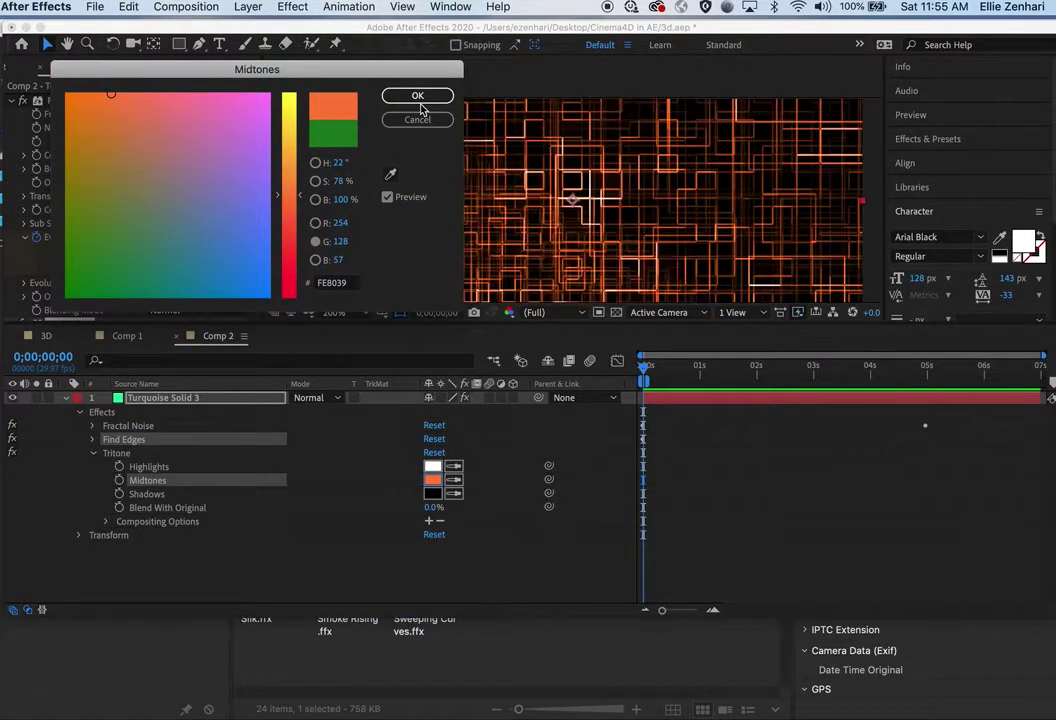
click(418, 96)
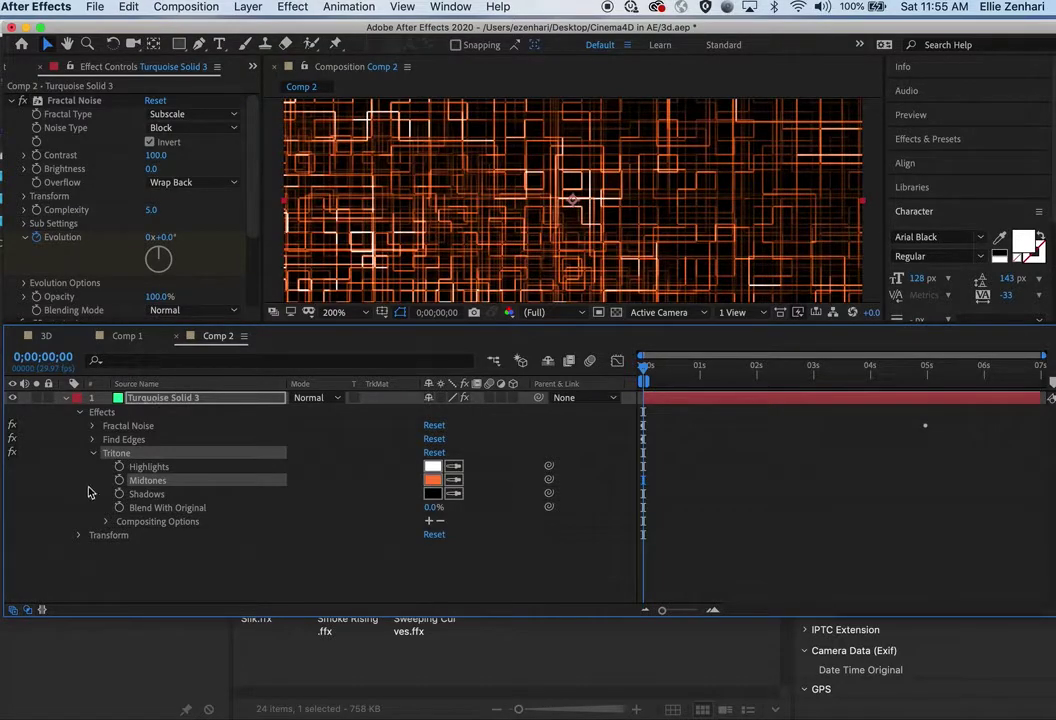
click(93, 427)
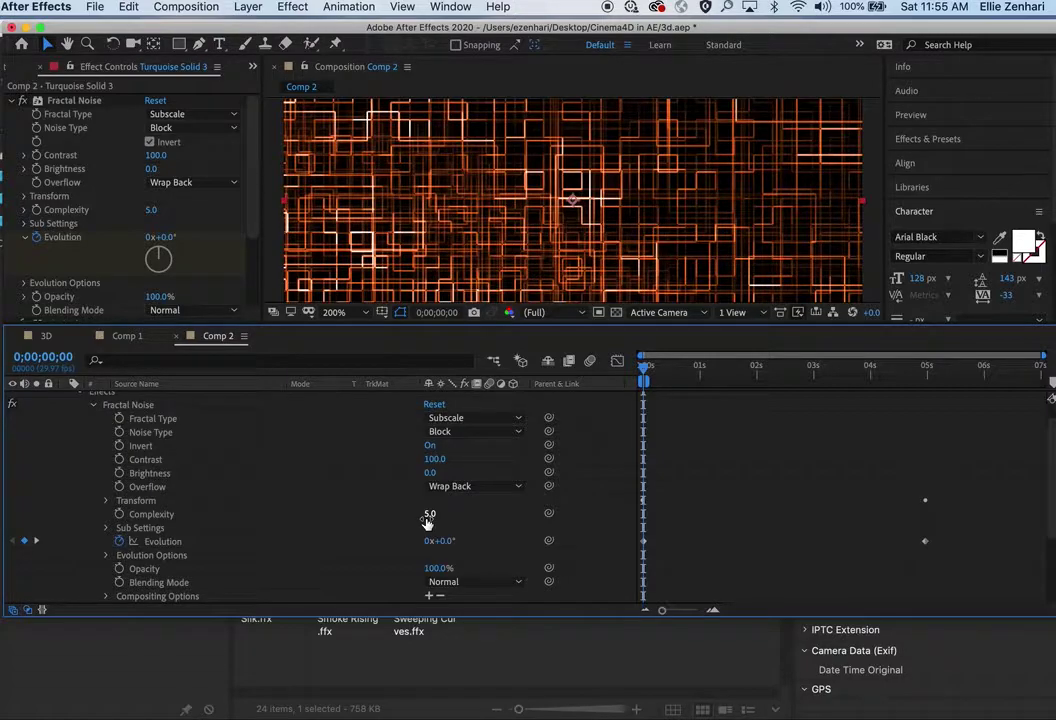
Set Fractal Noise Complexity to 3.4 and Brightness to 26.0, then collapse the effect settings.
drag(428, 521, 262, 502)
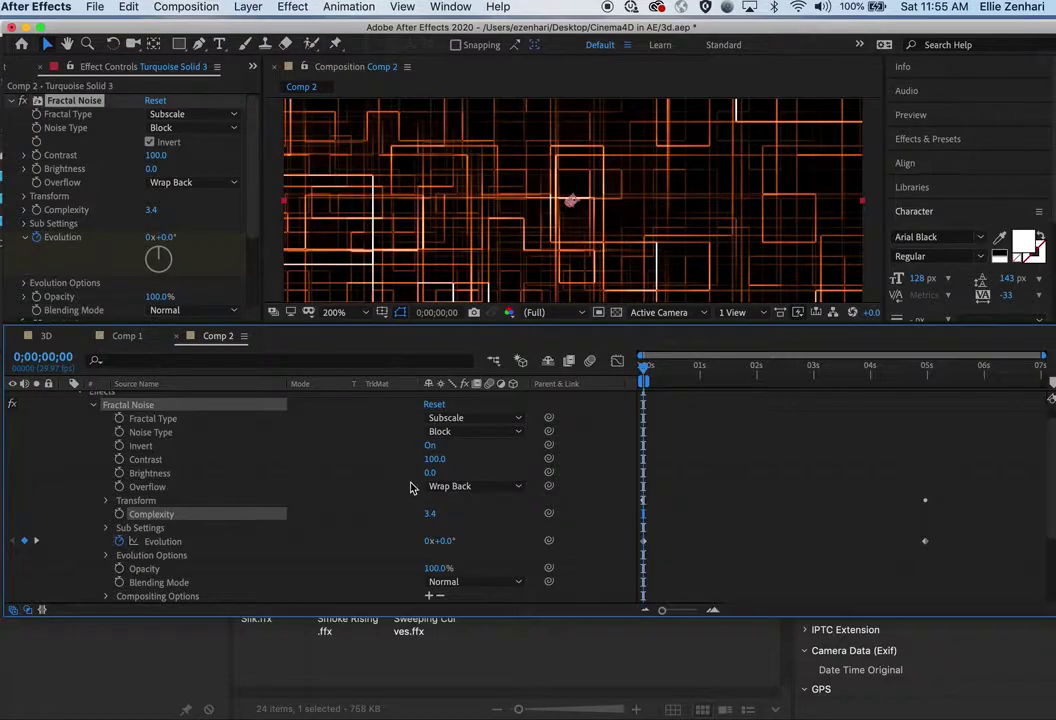
drag(428, 473, 452, 482)
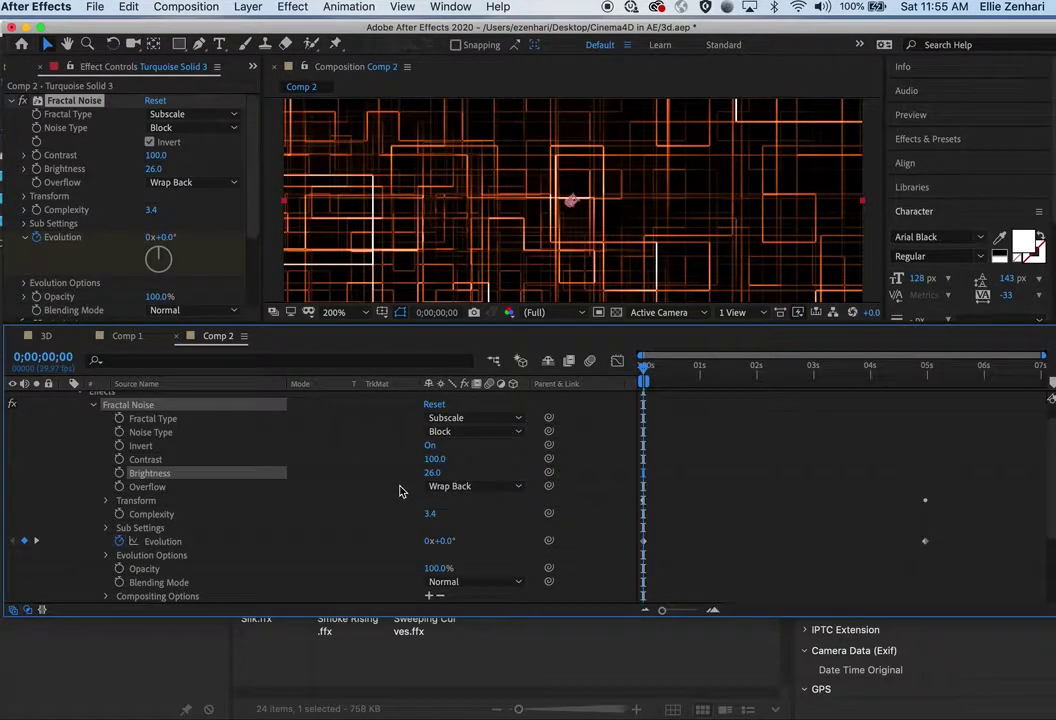
click(93, 410)
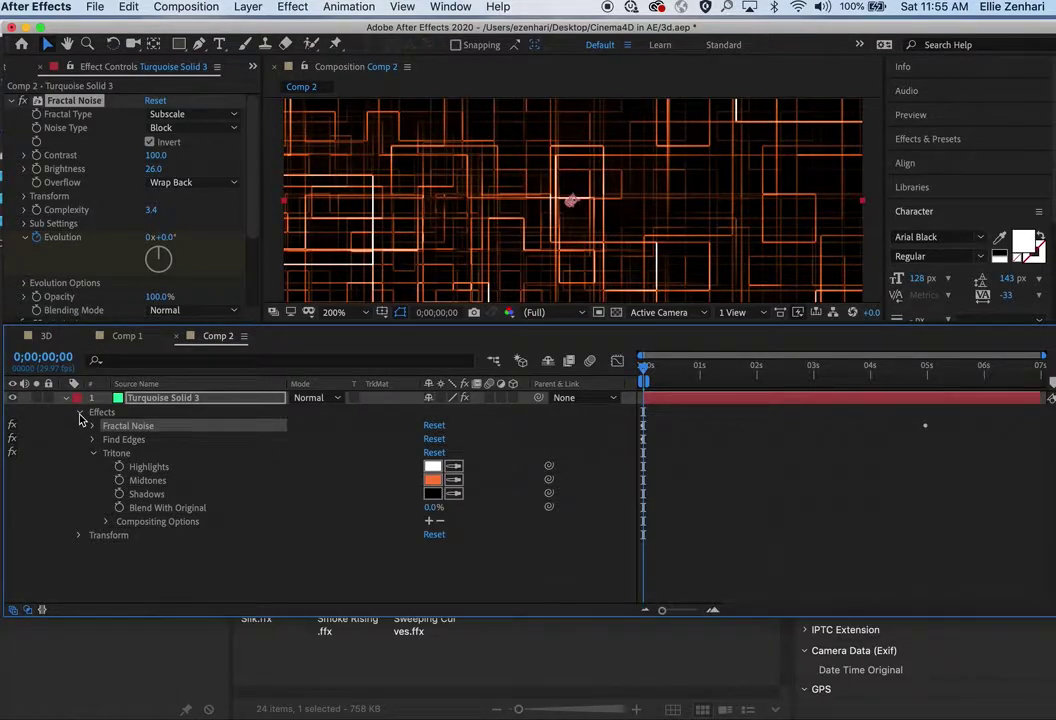
click(80, 413)
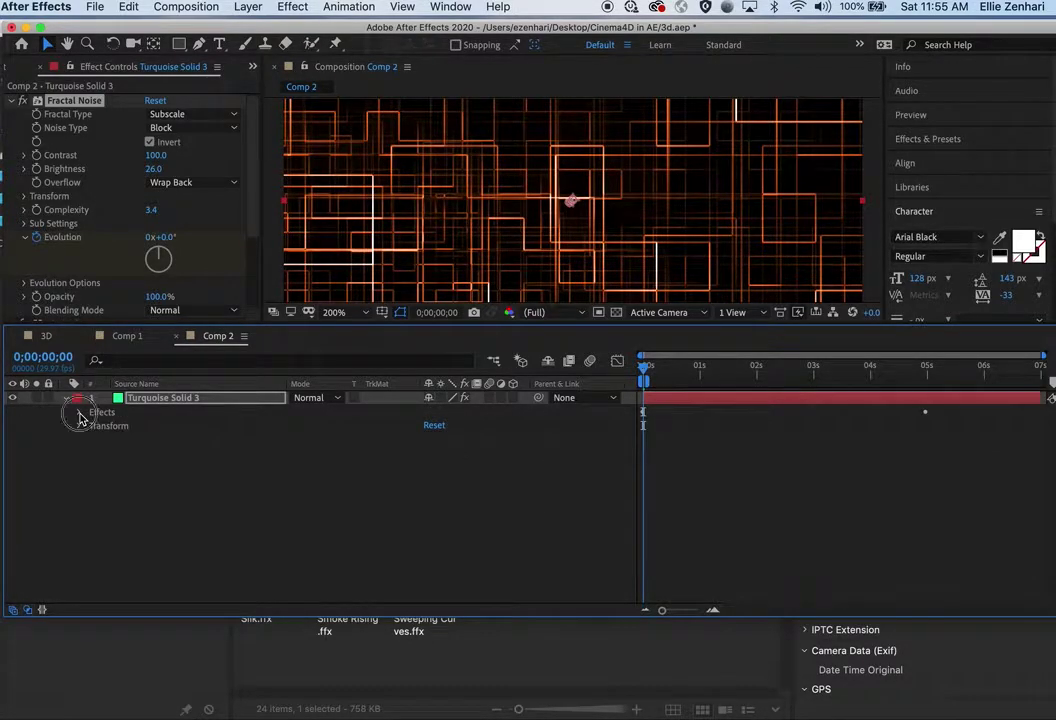
click(80, 413)
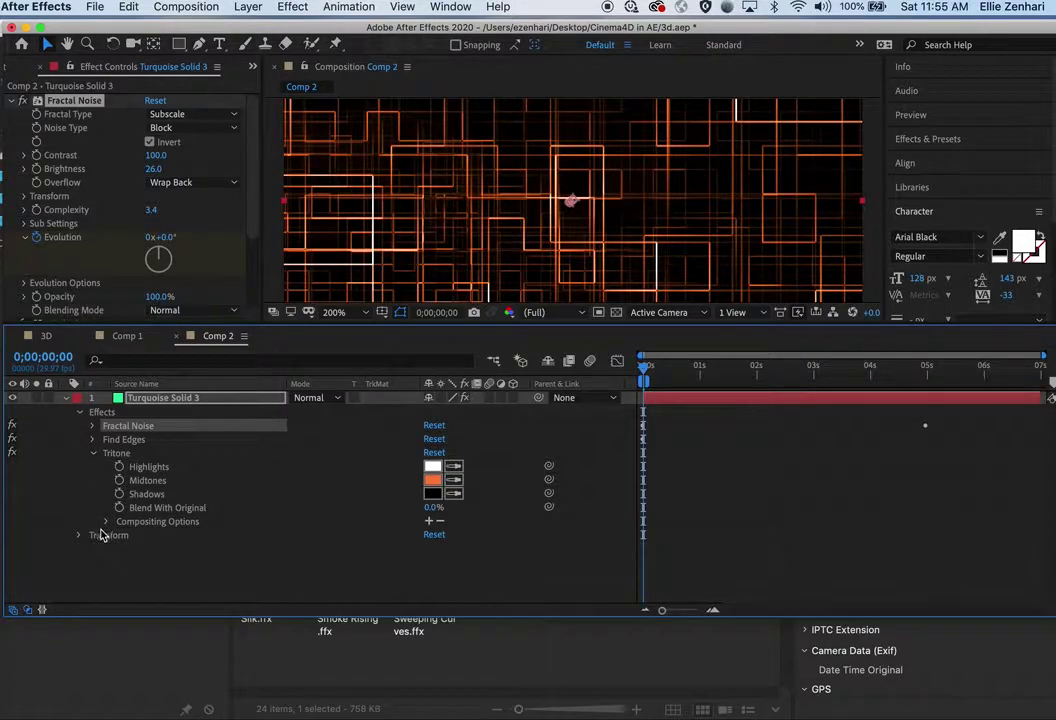
click(108, 522)
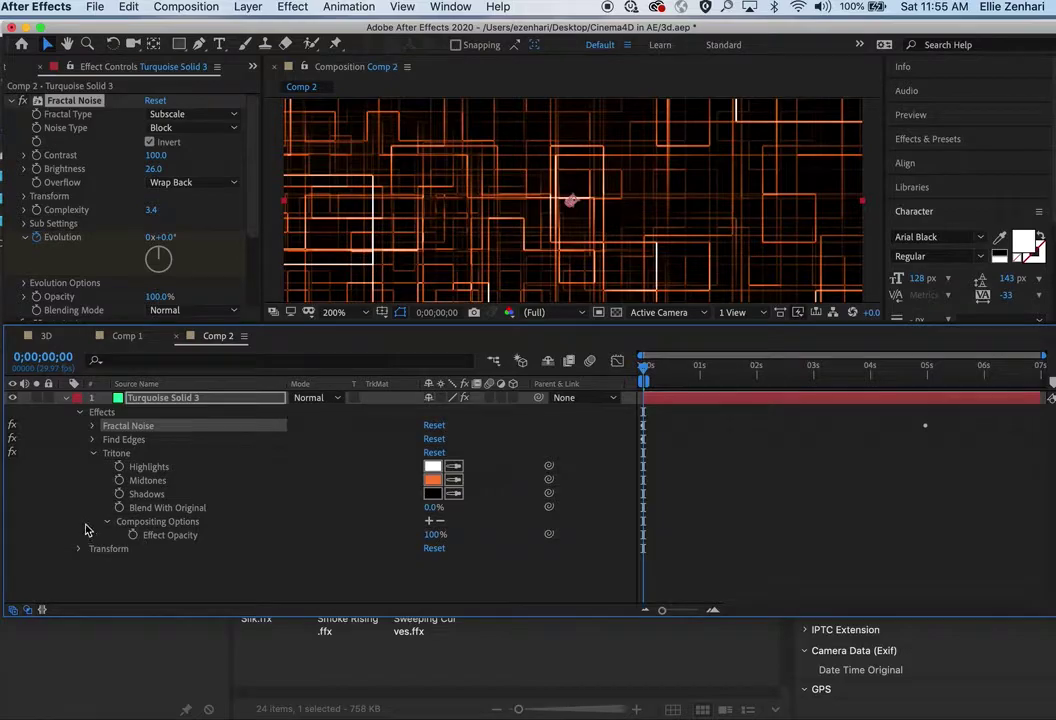
click(95, 455)
Add a new solid layer, Turquoise Solid 4, with the default mint-green settings.
click(255, 7)
mouse_move(258, 26)
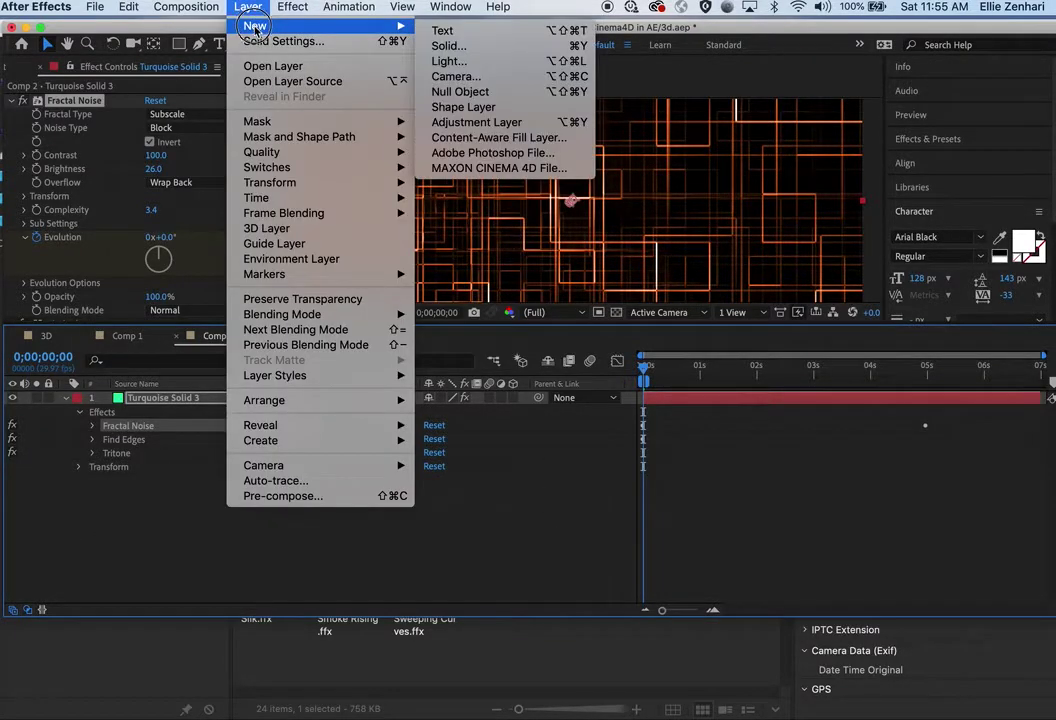
click(435, 47)
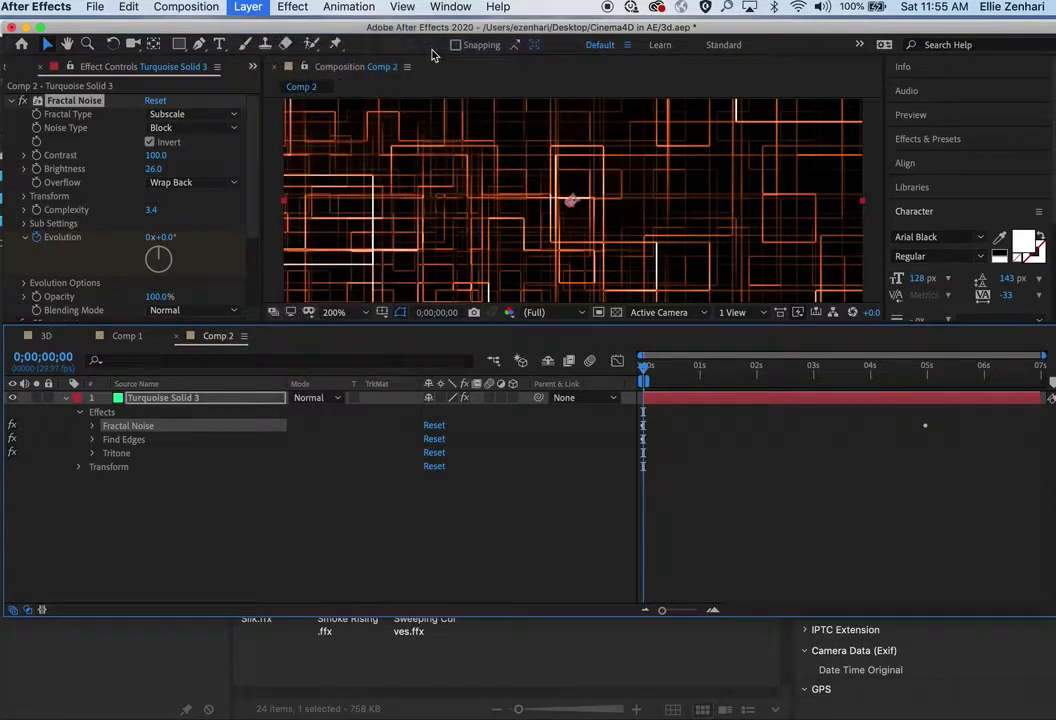
click(658, 519)
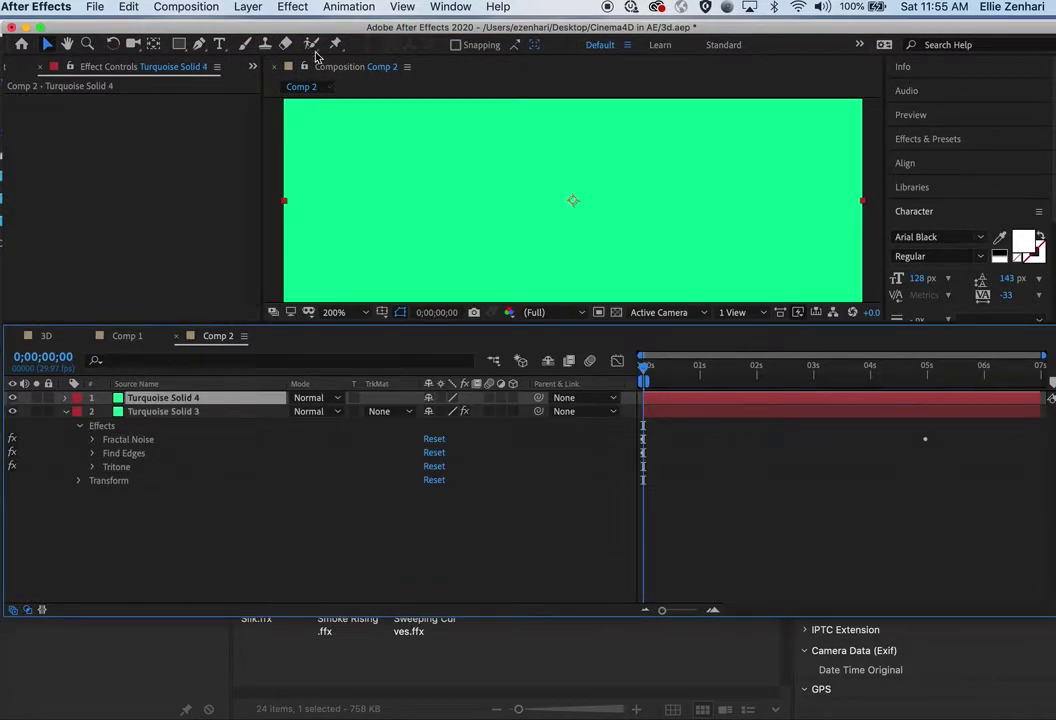
click(448, 326)
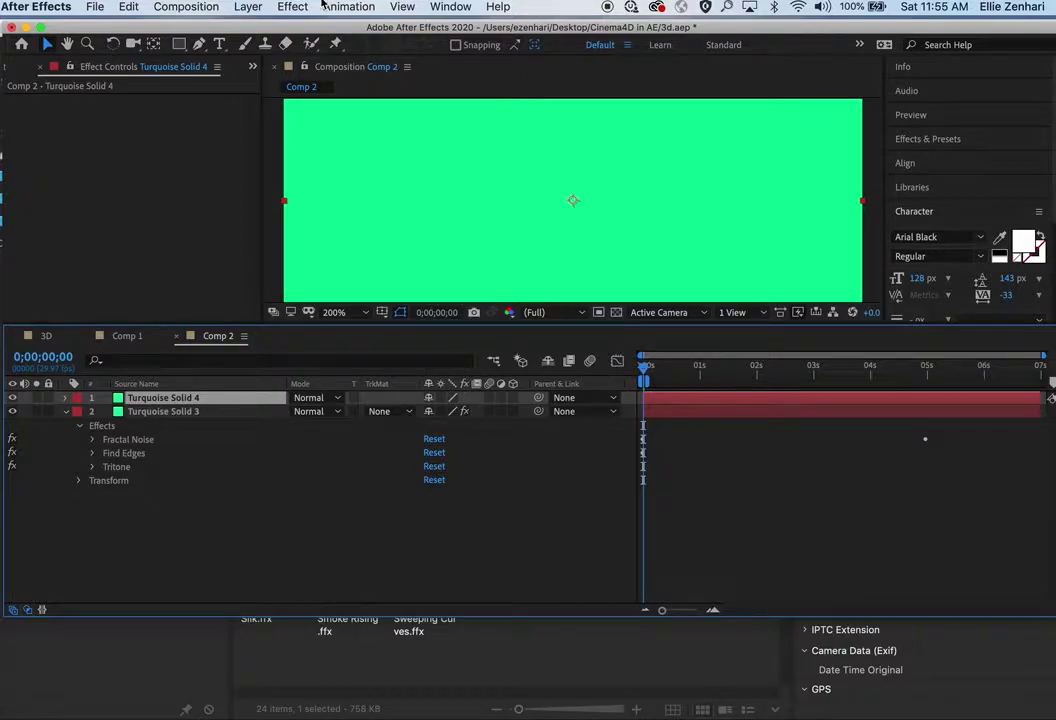
Open the animation preset browser in Bridge via Animation > Browse Presets.
click(292, 6)
mouse_move(248, 7)
mouse_move(284, 8)
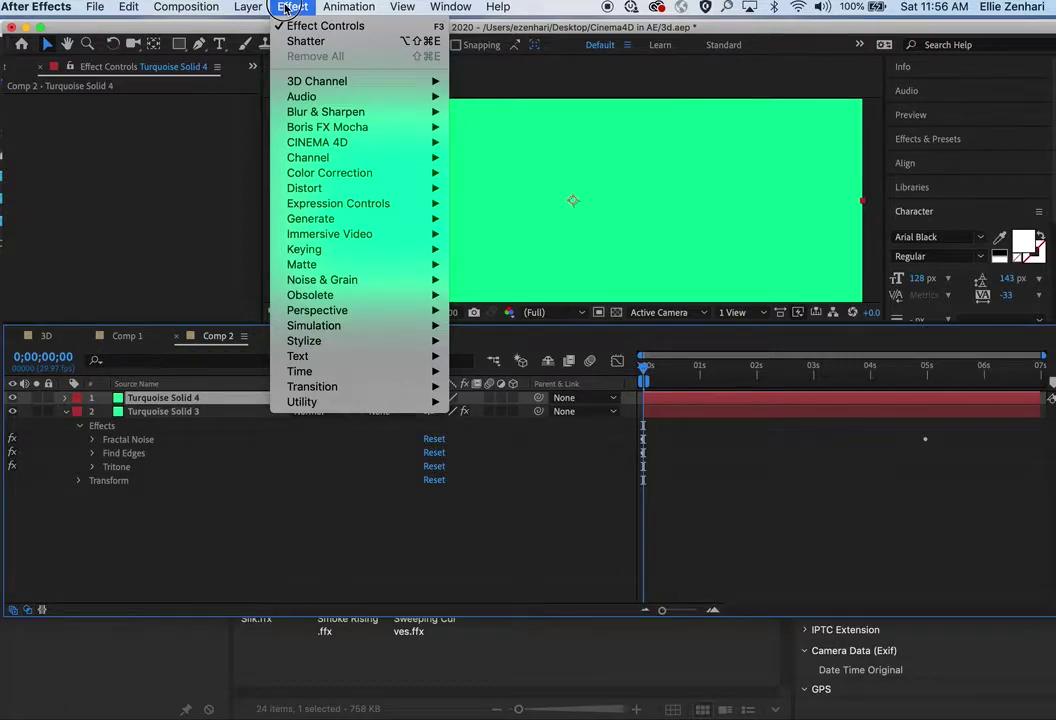
mouse_move(349, 6)
click(357, 72)
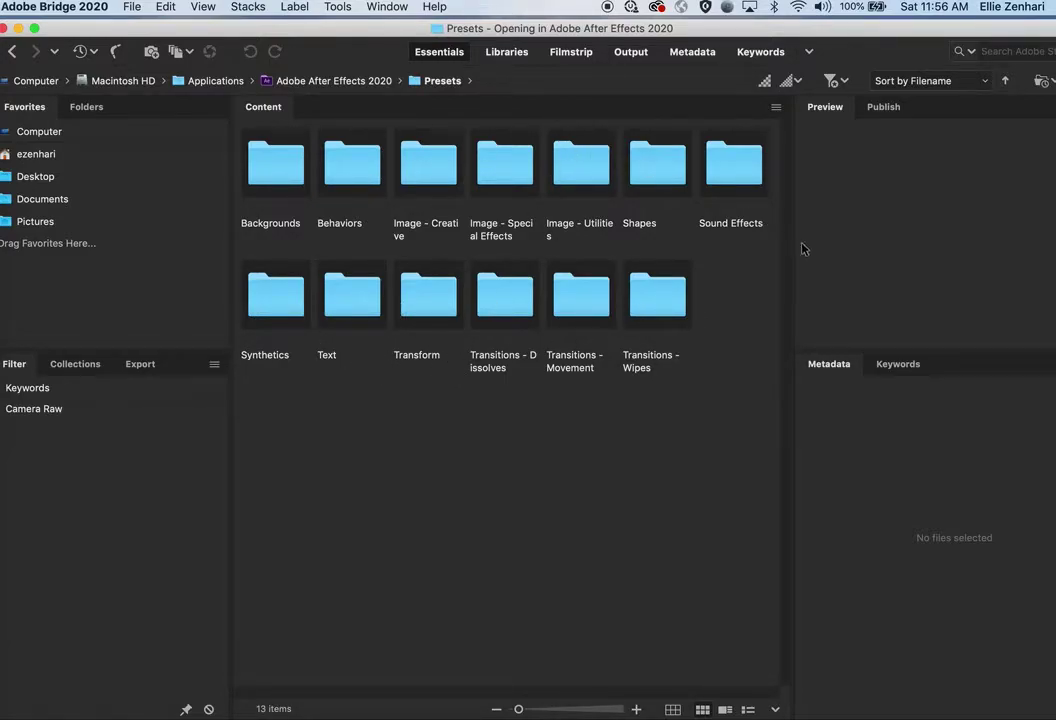
Widen Bridge's content grid and open the Text > Blurs presets folder.
drag(790, 245, 840, 252)
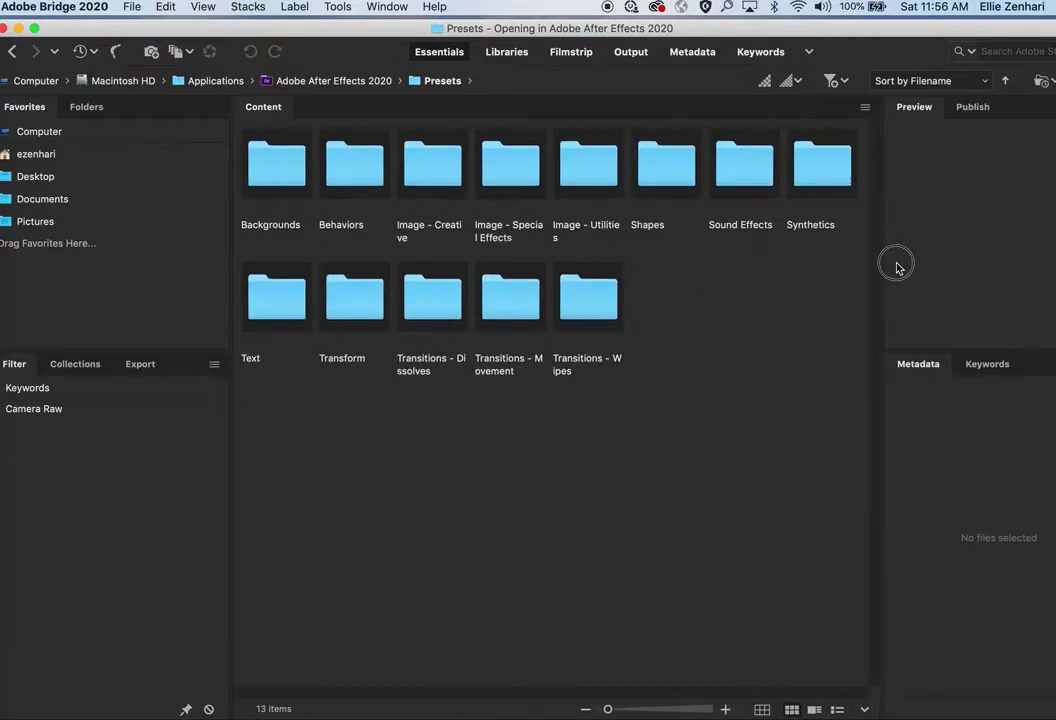
drag(897, 267, 896, 263)
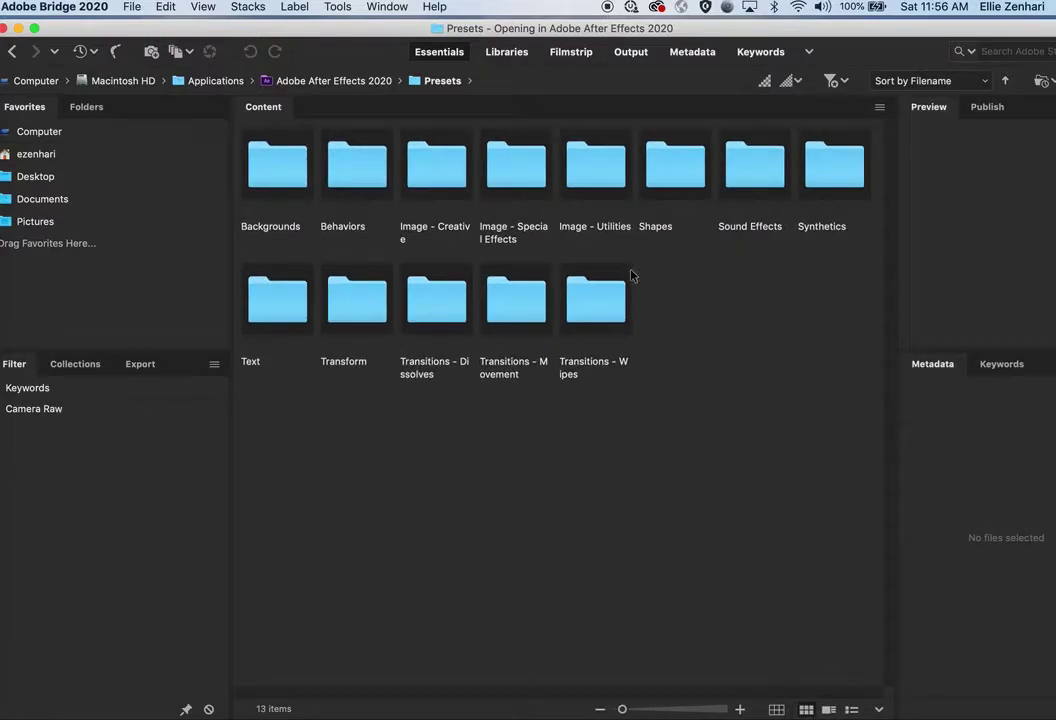
double_click(268, 310)
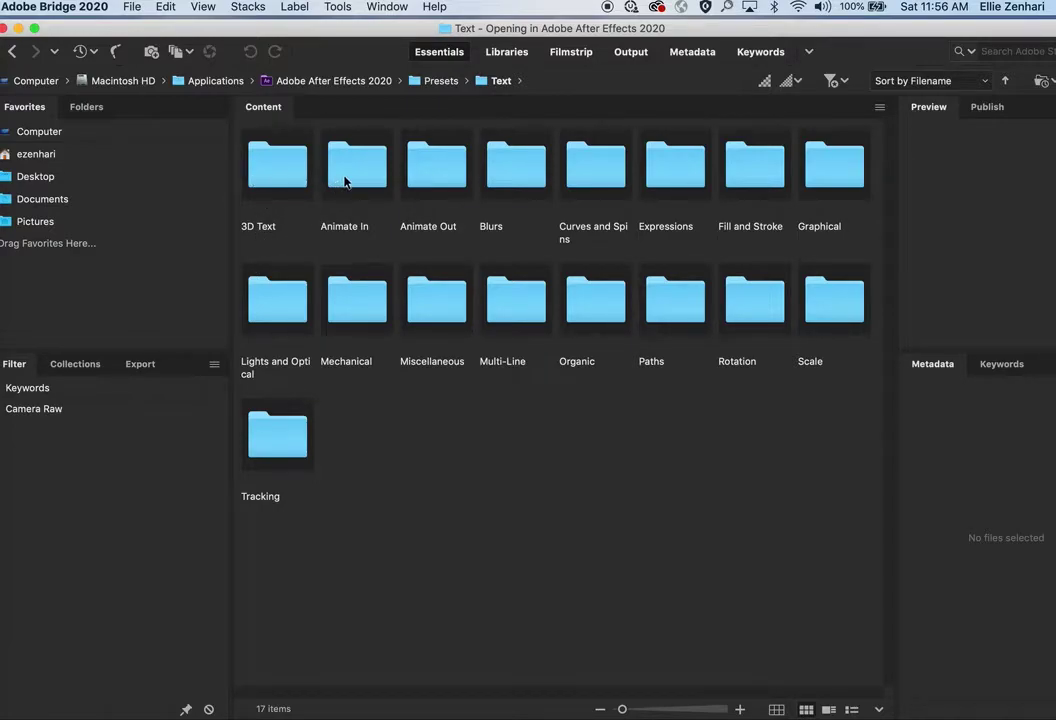
double_click(505, 171)
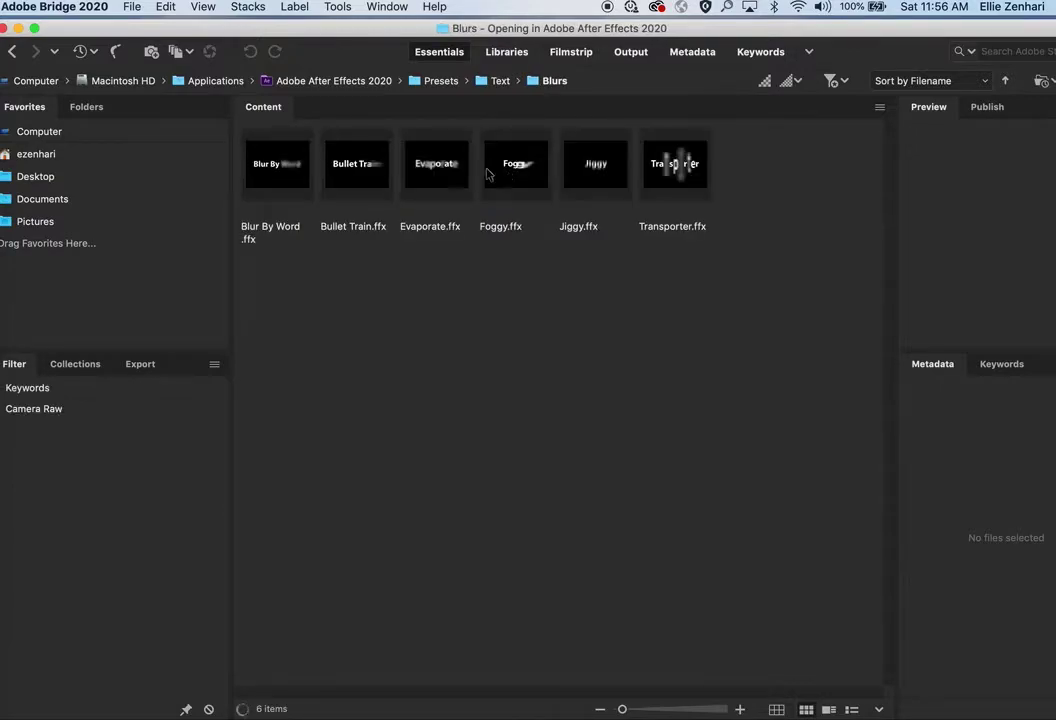
Preview Blur By Word and Evaporate, then move Bridge down to uncover After Effects.
click(272, 175)
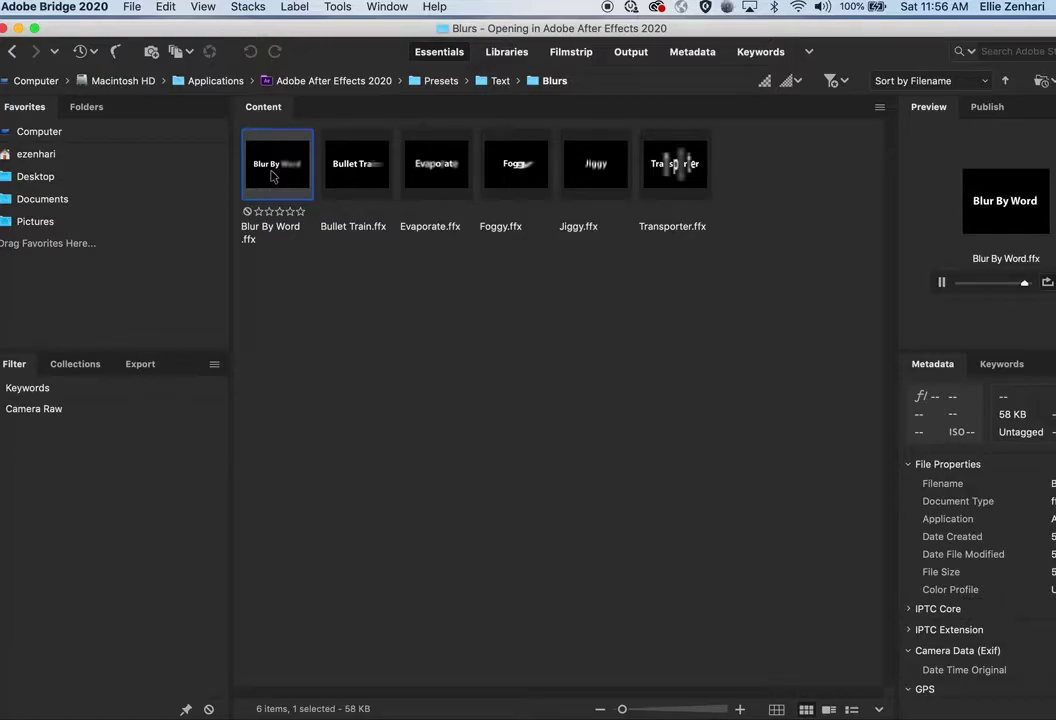
click(447, 178)
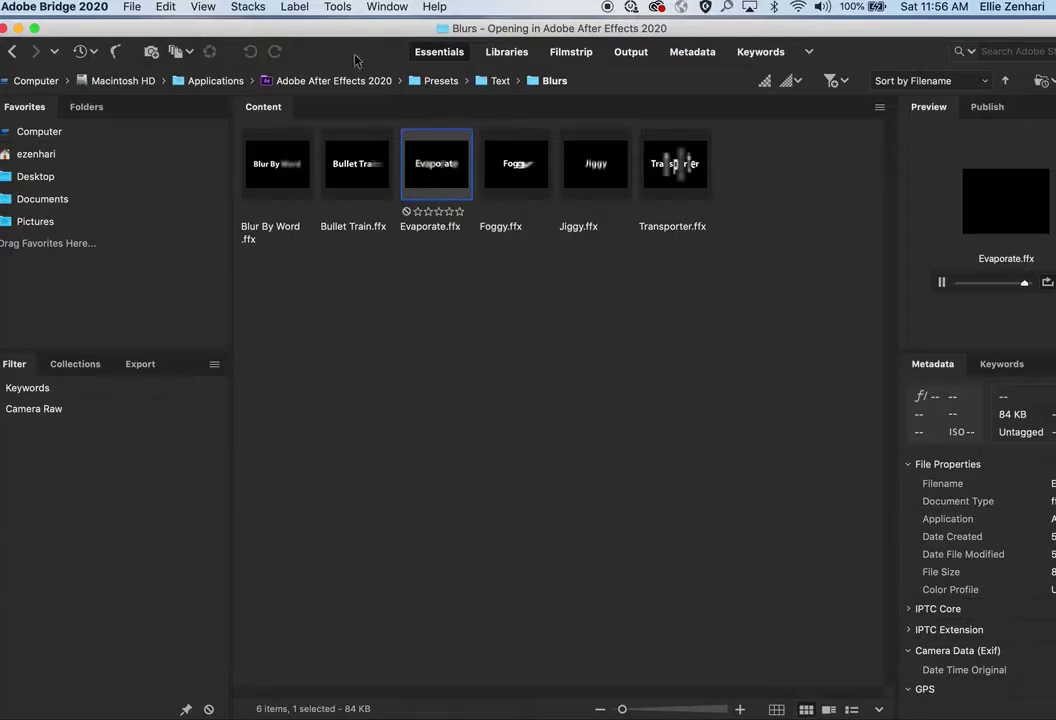
drag(346, 31, 349, 97)
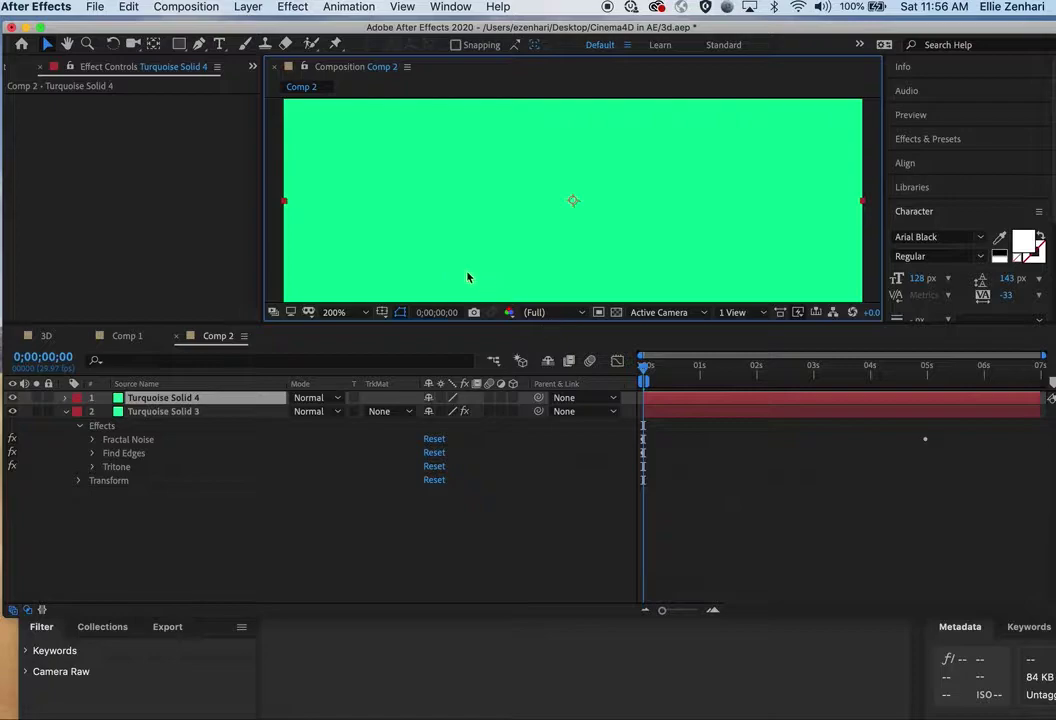
Type a white ANIMATE text layer and drag it to the centre of Comp 2.
click(219, 44)
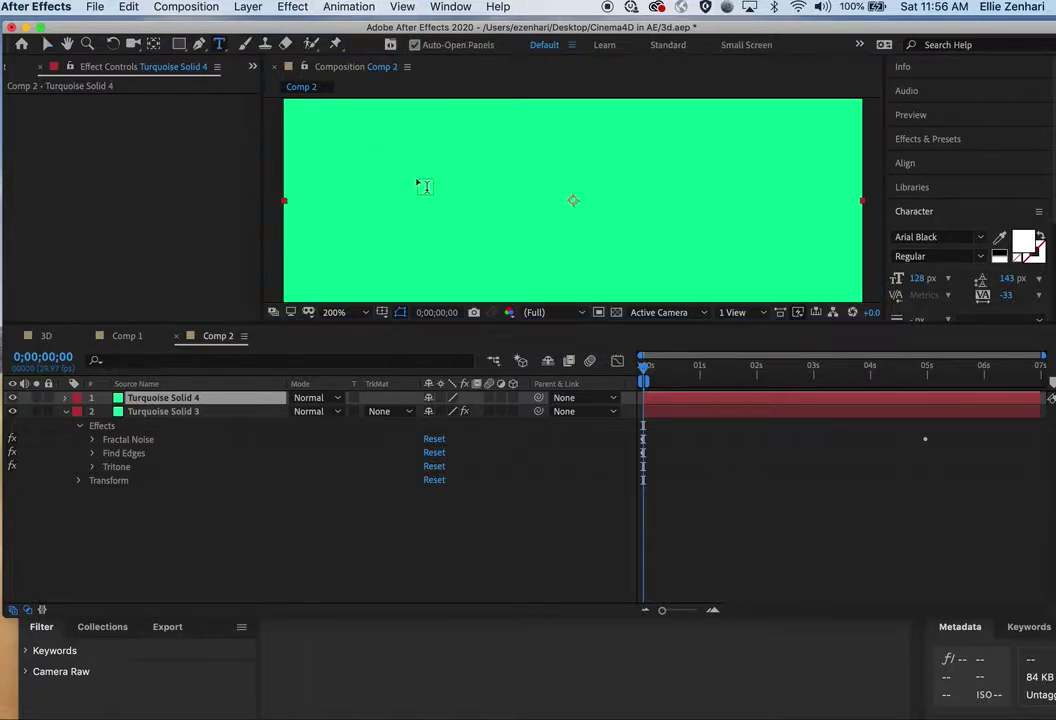
click(447, 202)
text(ANIMATE)
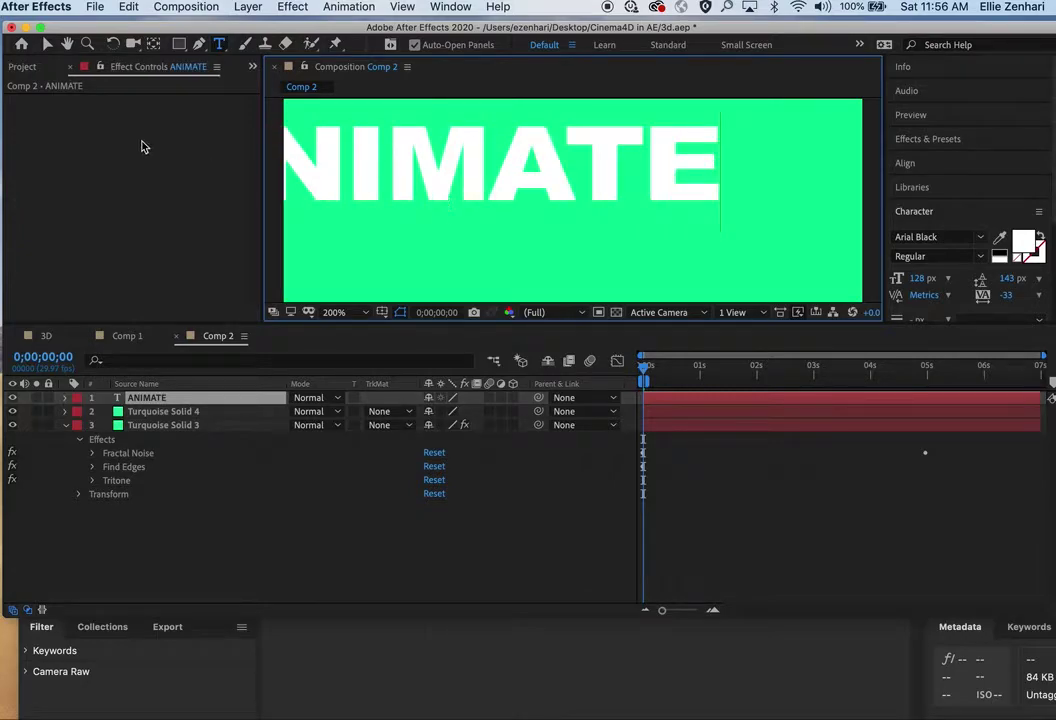
click(46, 44)
drag(437, 195, 559, 238)
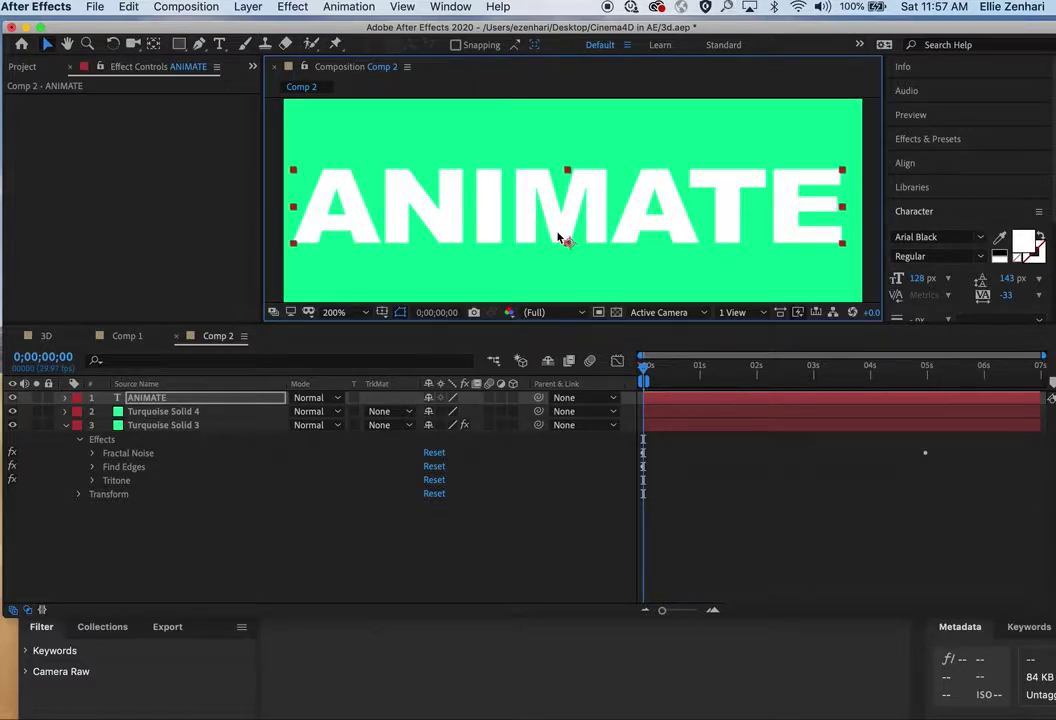
click(349, 7)
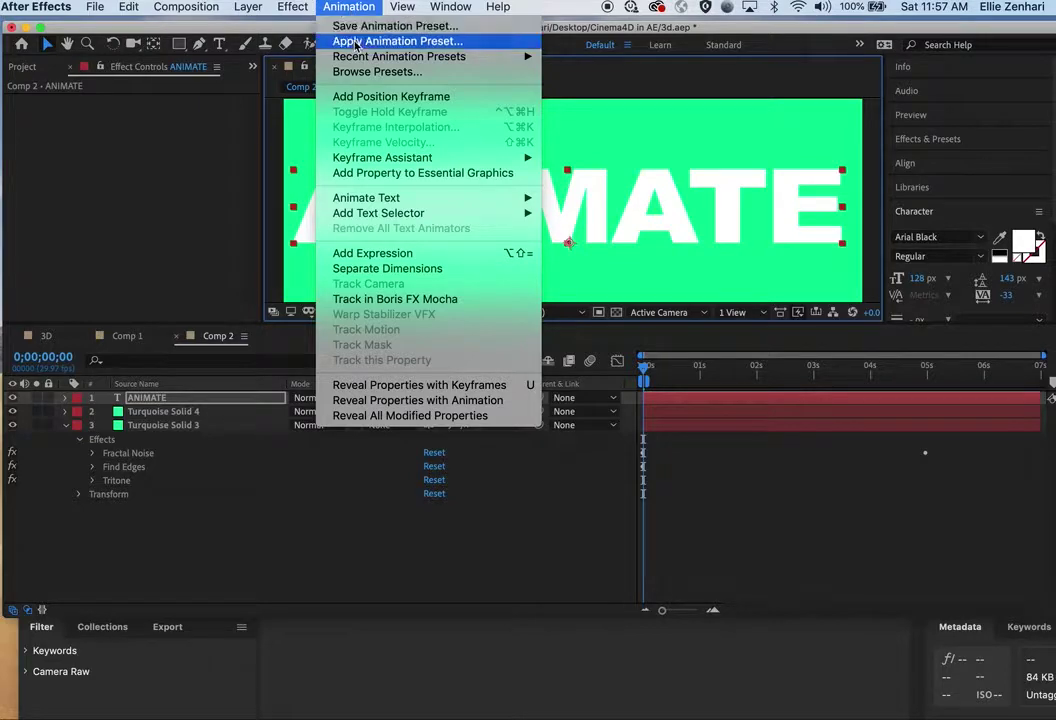
Browse Bridge's Text > Animate In presets, previewing Fade Up And Flip and then Random Fade Up.
mouse_move(357, 60)
click(357, 71)
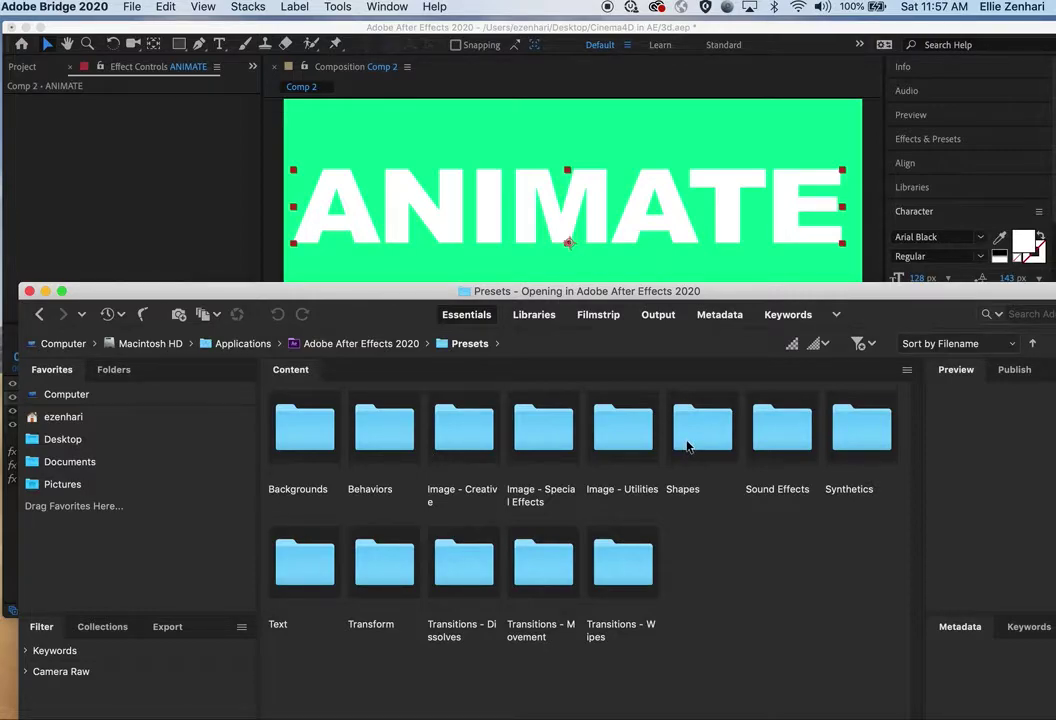
double_click(313, 568)
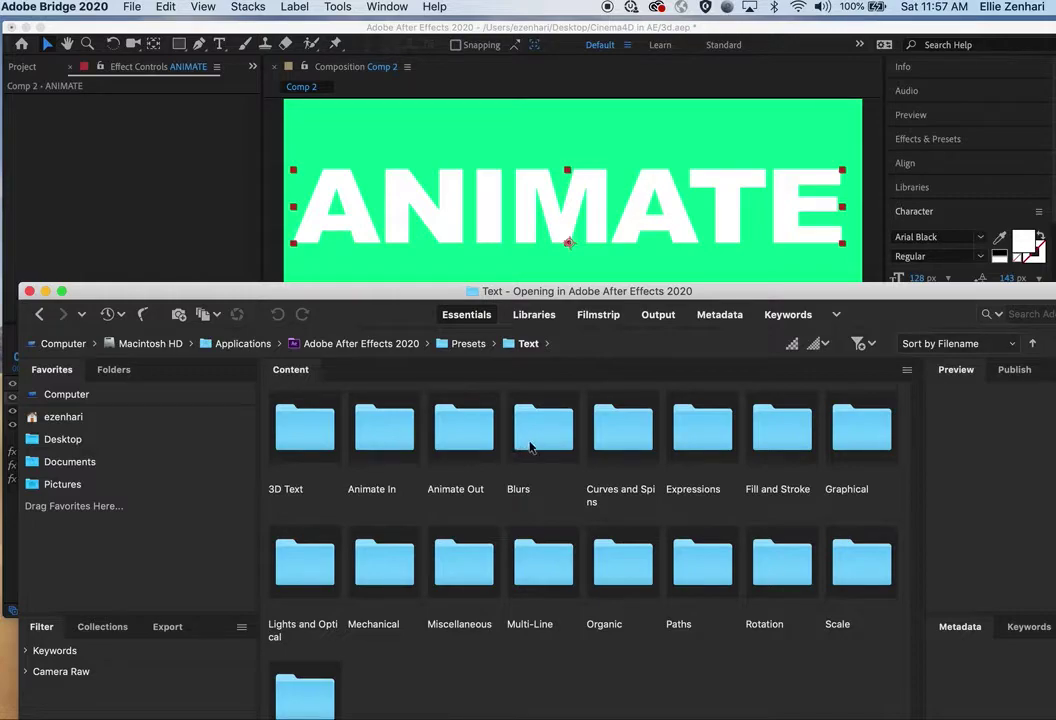
double_click(382, 428)
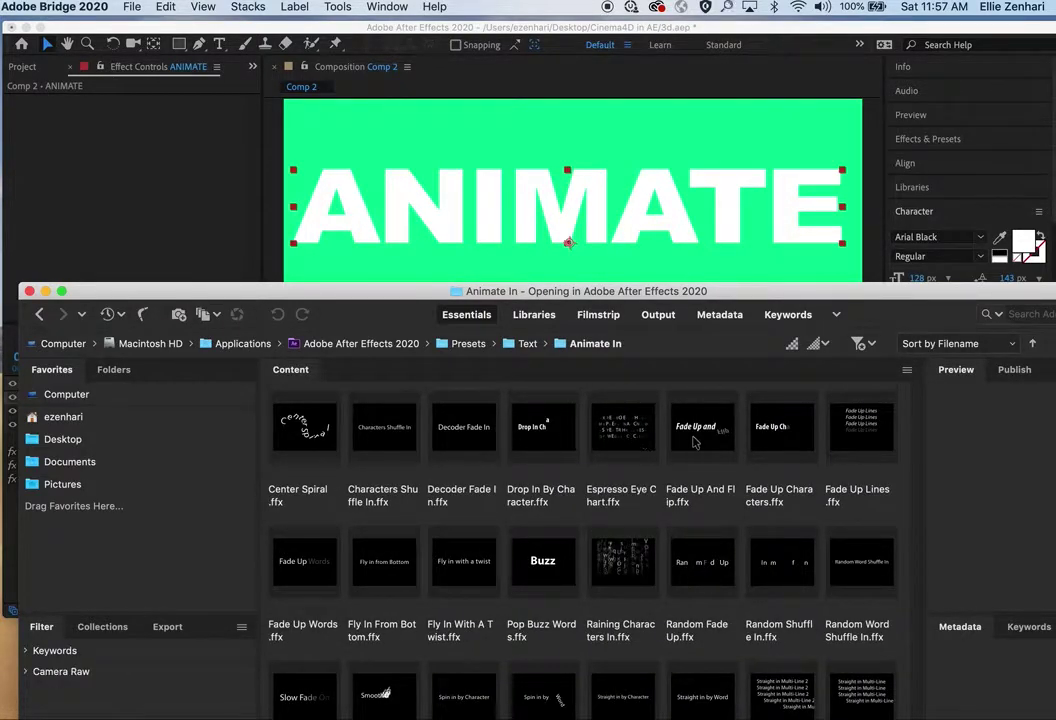
click(701, 427)
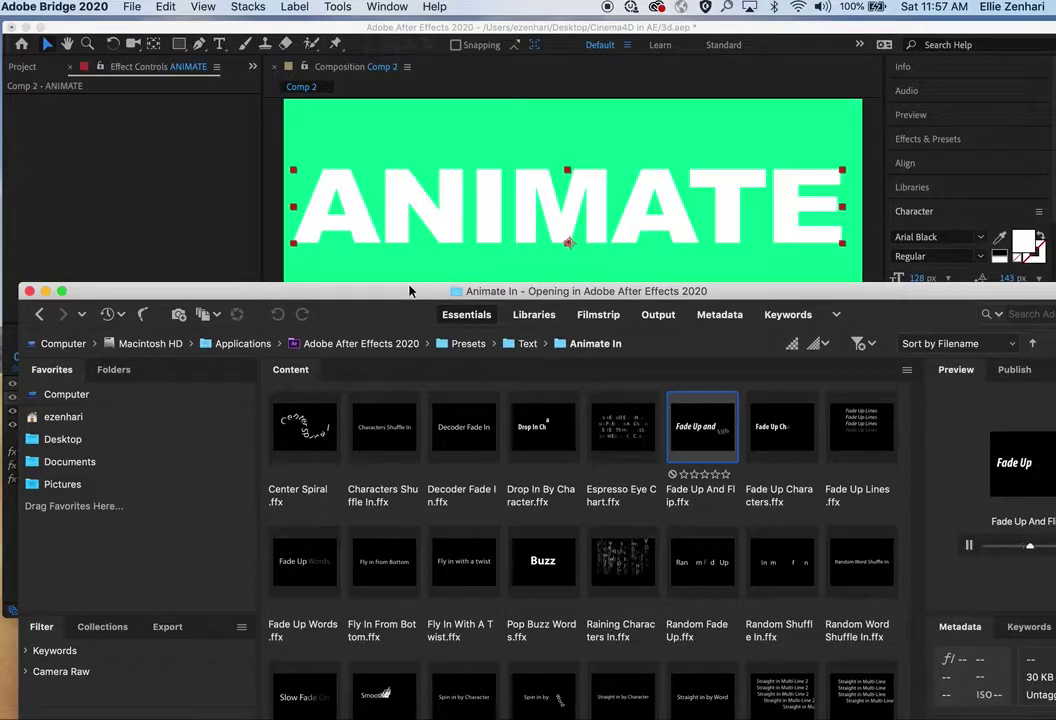
drag(420, 291, 292, 155)
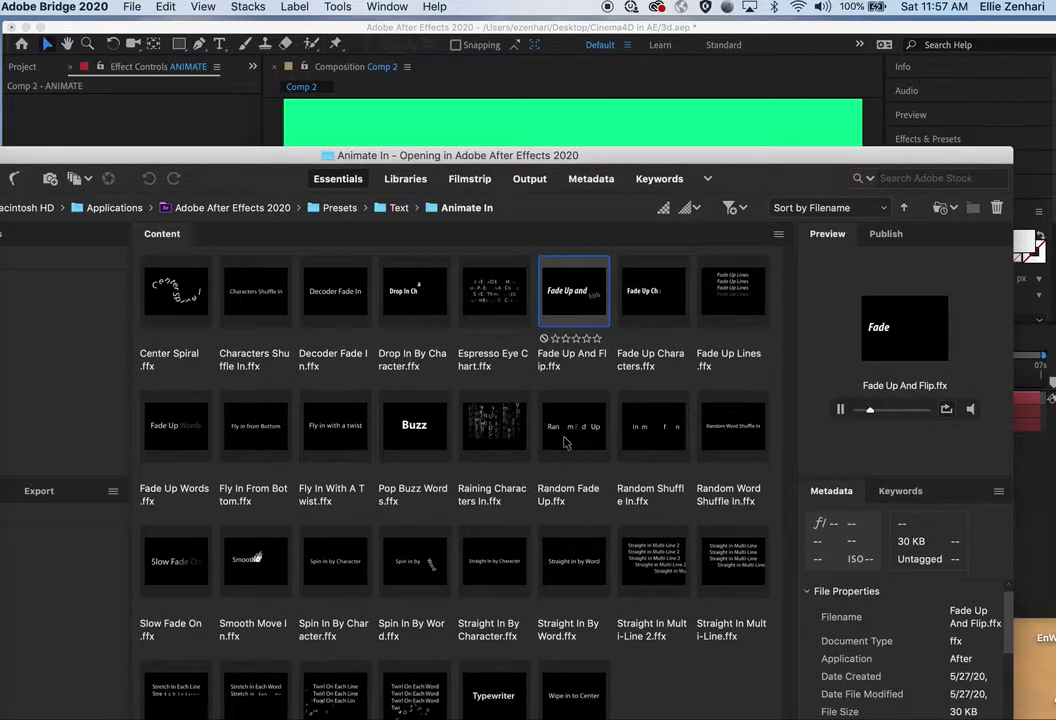
click(578, 430)
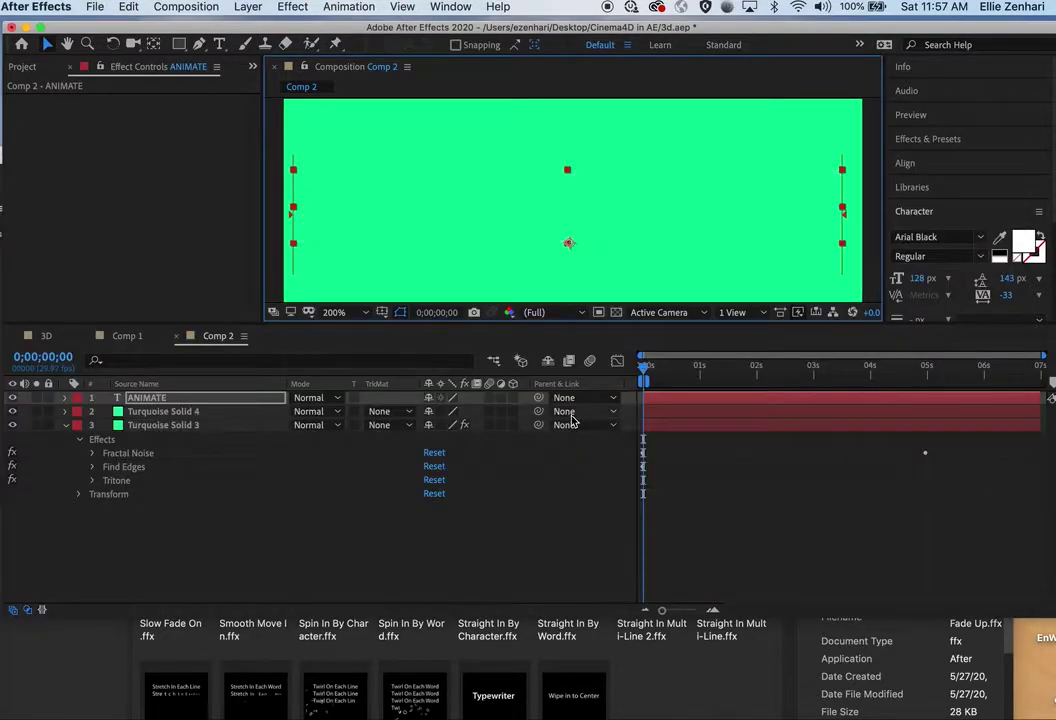
key(space)
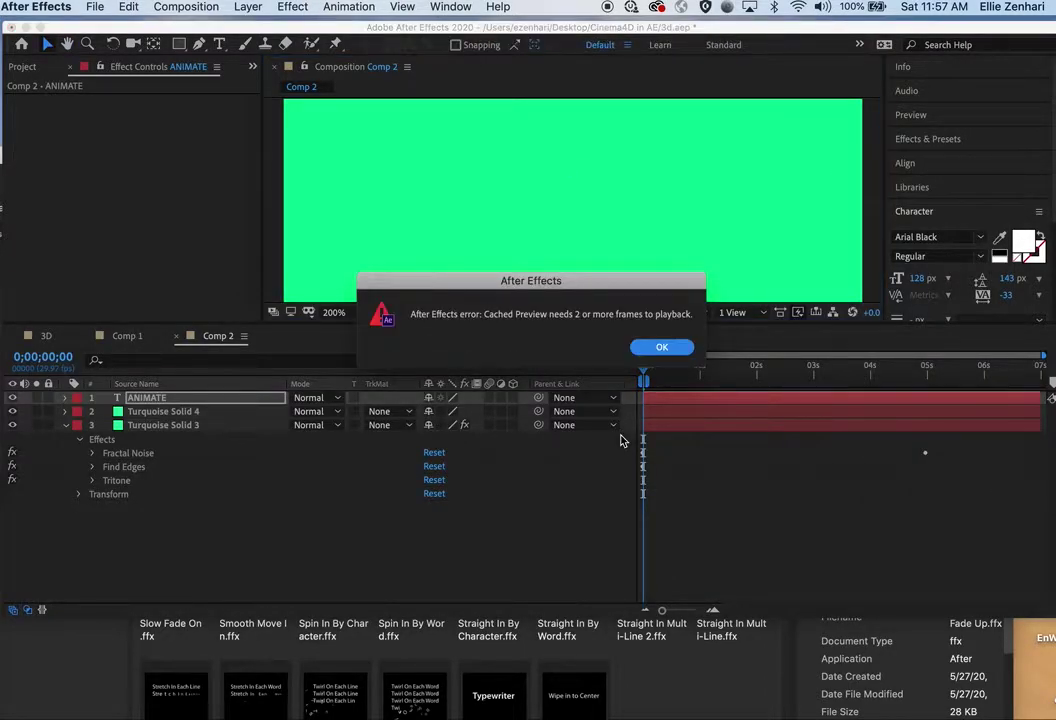
click(665, 348)
key(space)
click(662, 350)
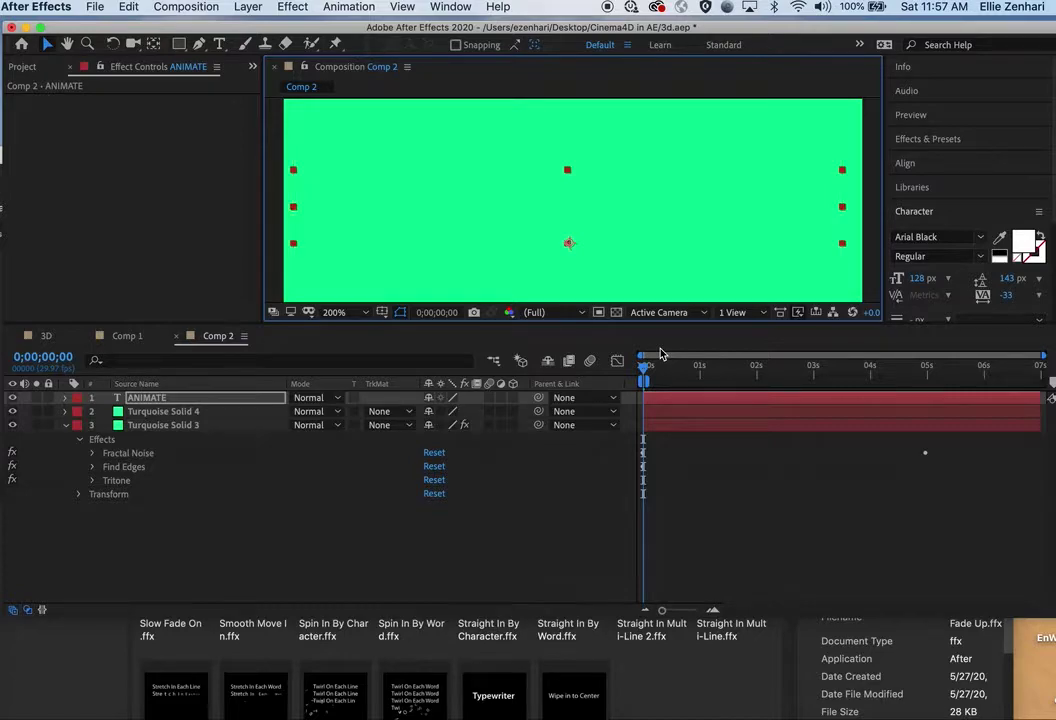
click(338, 8)
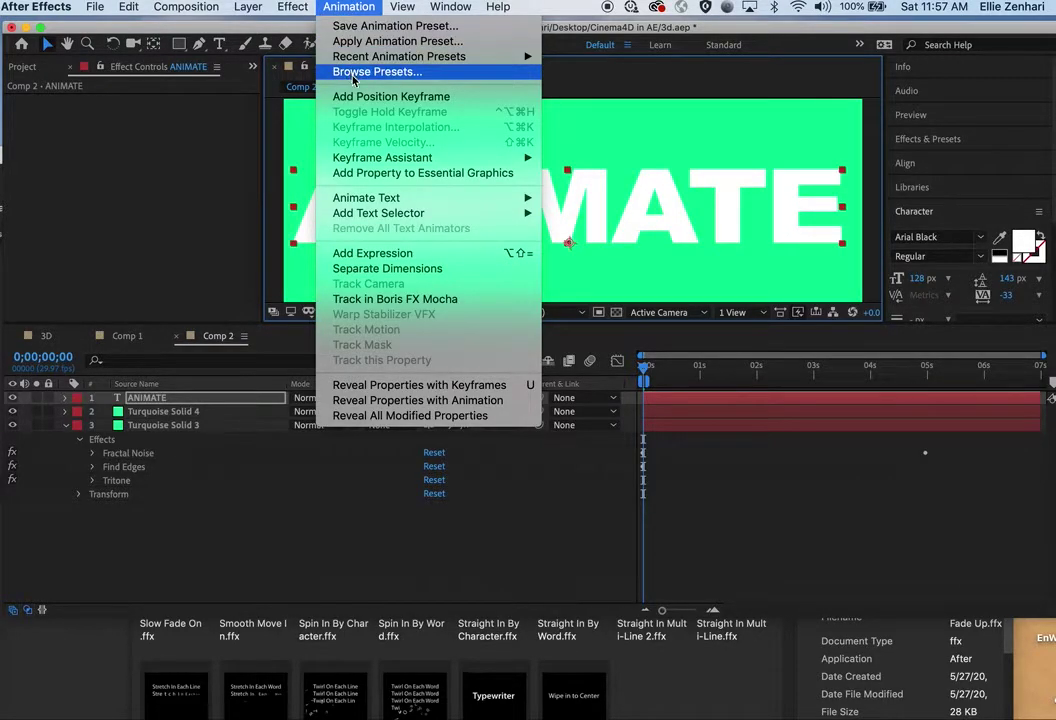
Apply the Text > Blurs > Foggy.ffx preset from Bridge to the ANIMATE layer.
click(353, 76)
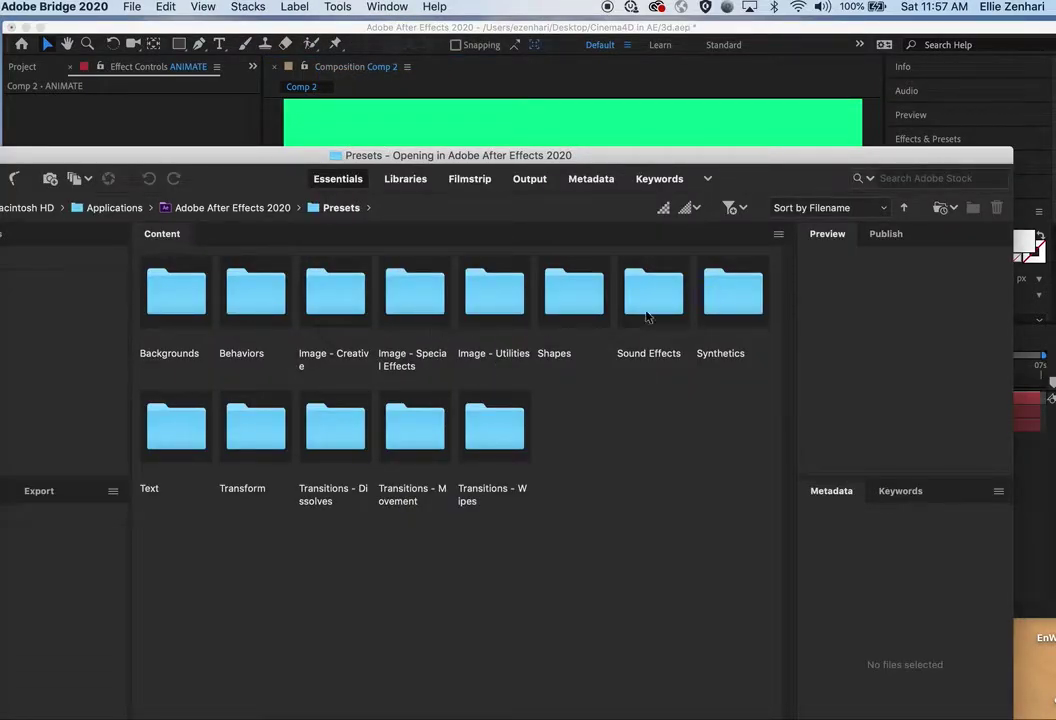
double_click(170, 438)
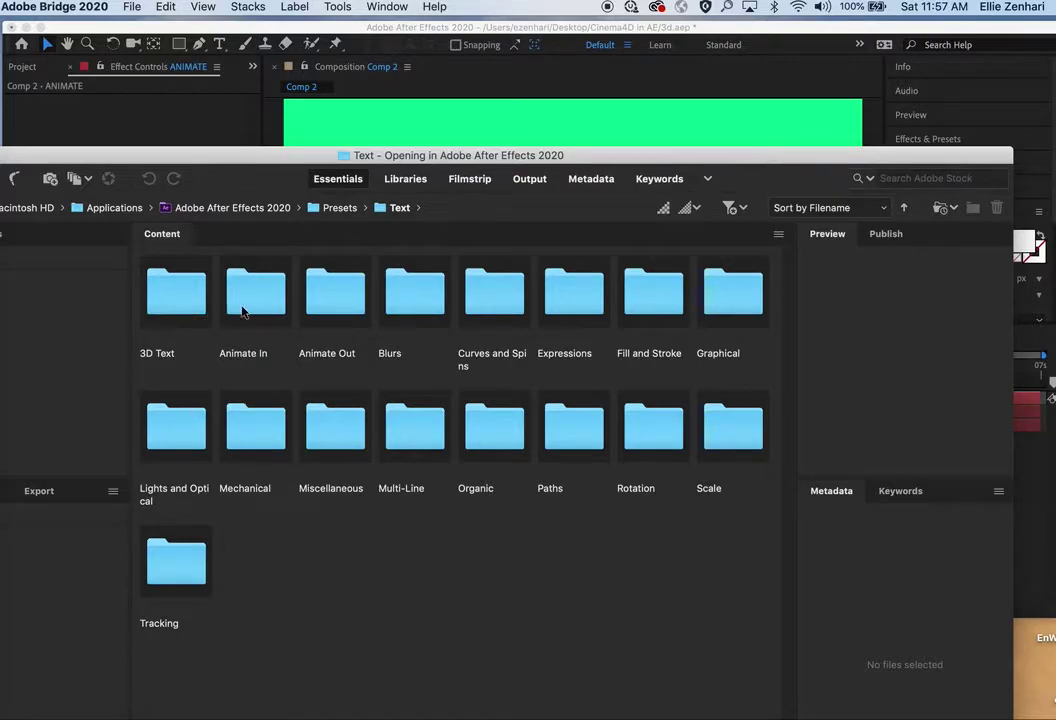
double_click(417, 299)
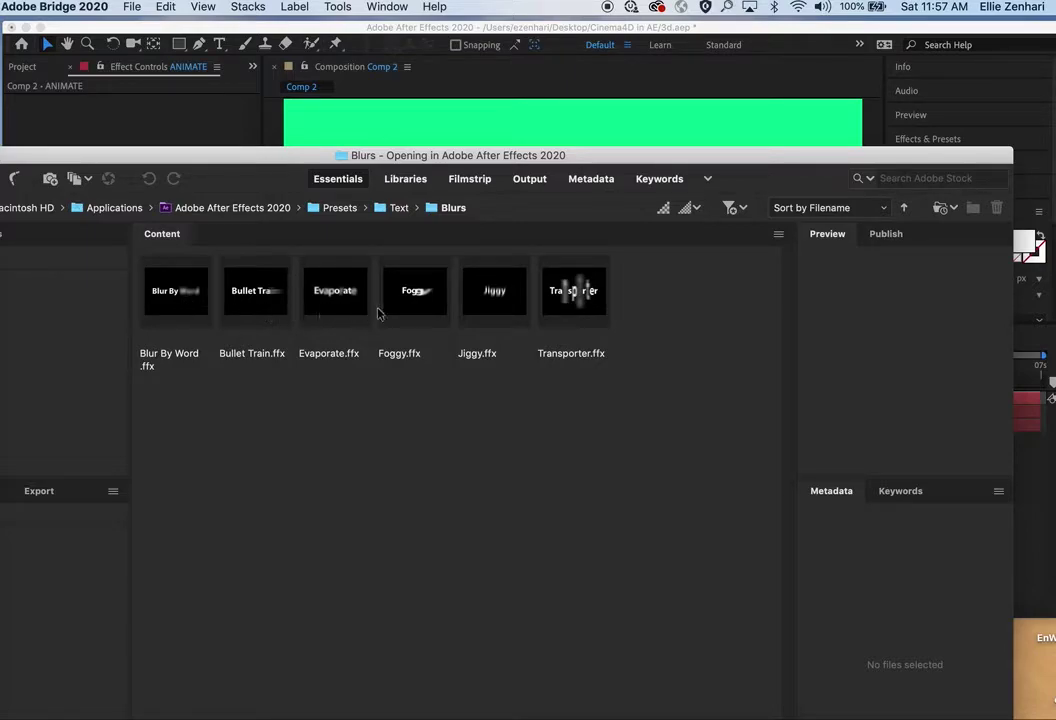
double_click(413, 296)
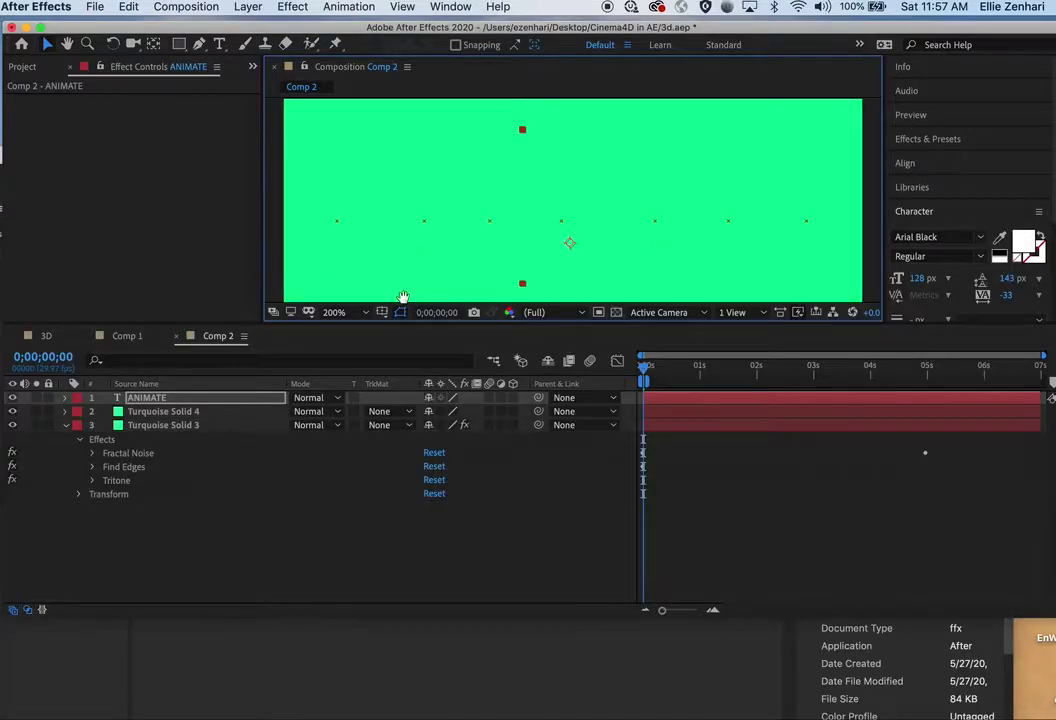
Dismiss the playback error, end the work area just past 3 seconds, and preview the fog.
key(space)
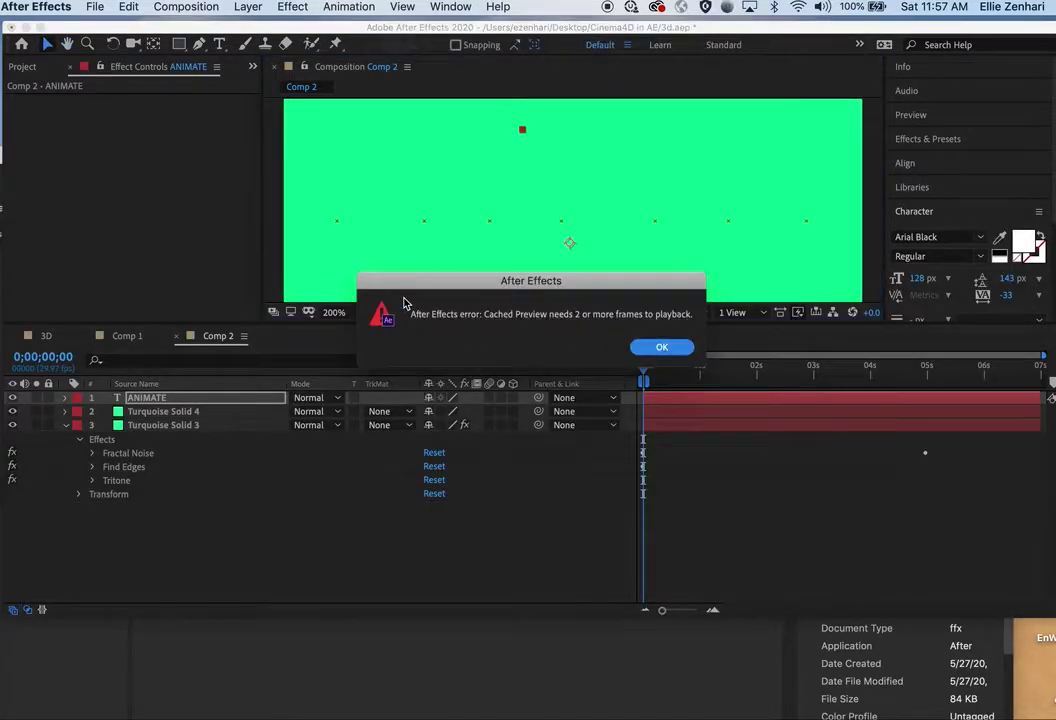
click(662, 348)
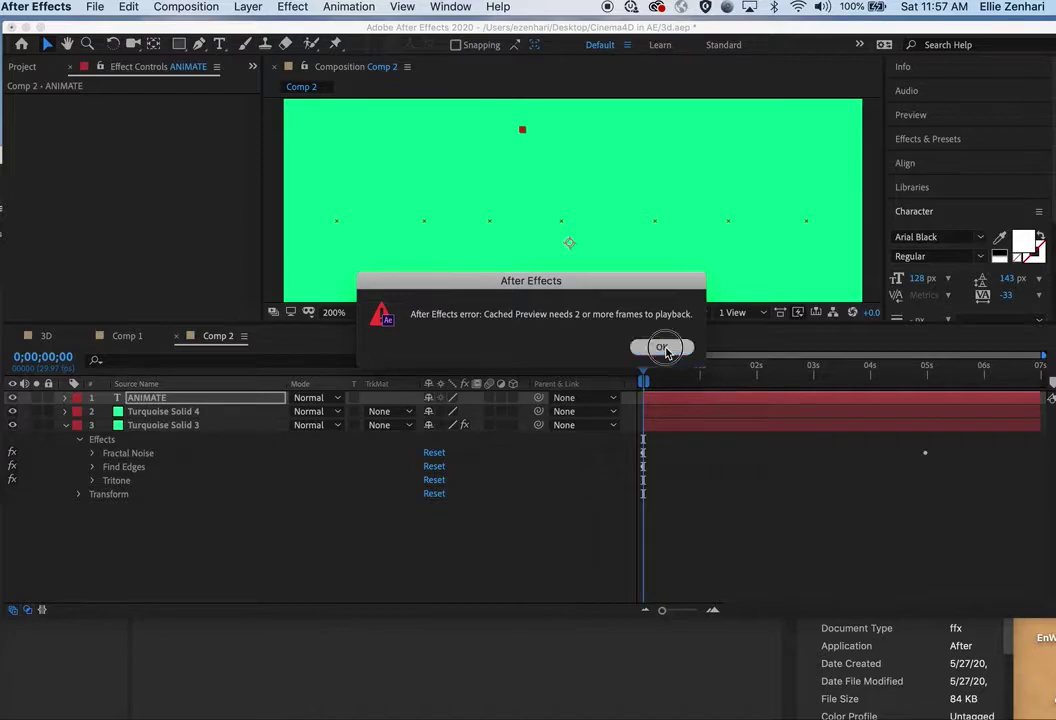
click(66, 399)
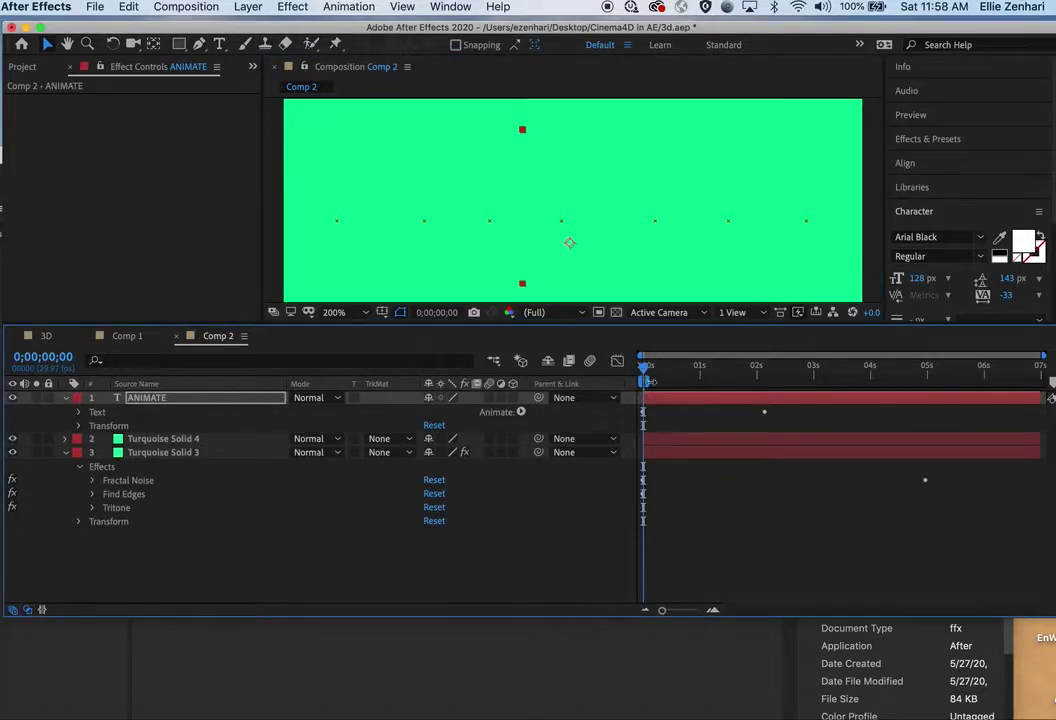
drag(647, 375, 851, 420)
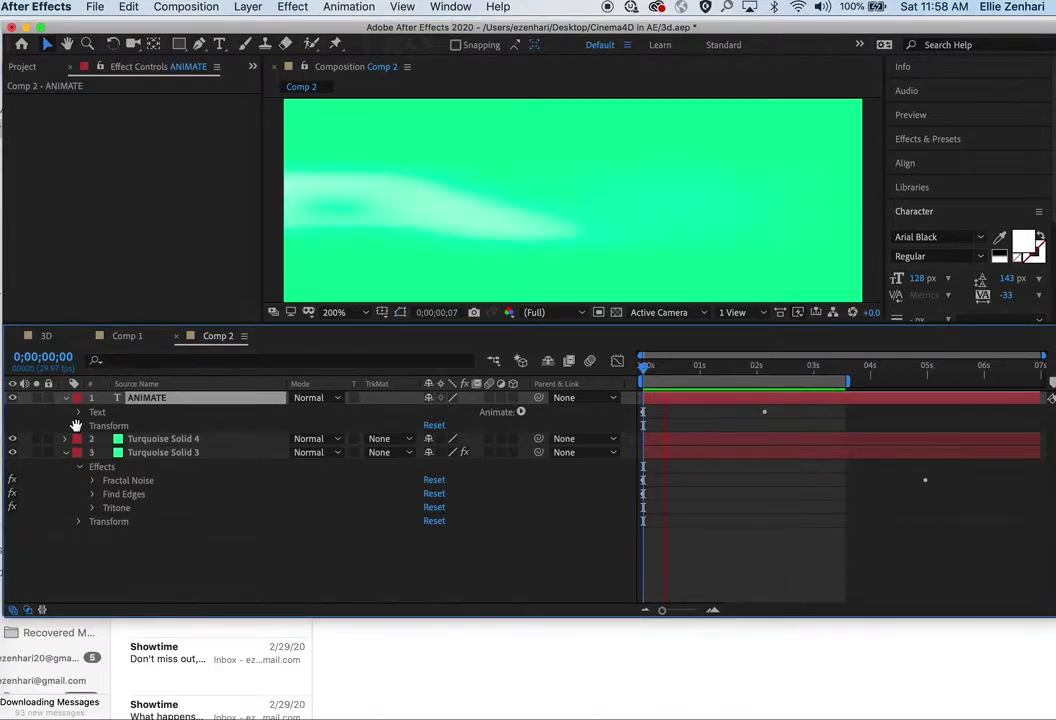
key(space)
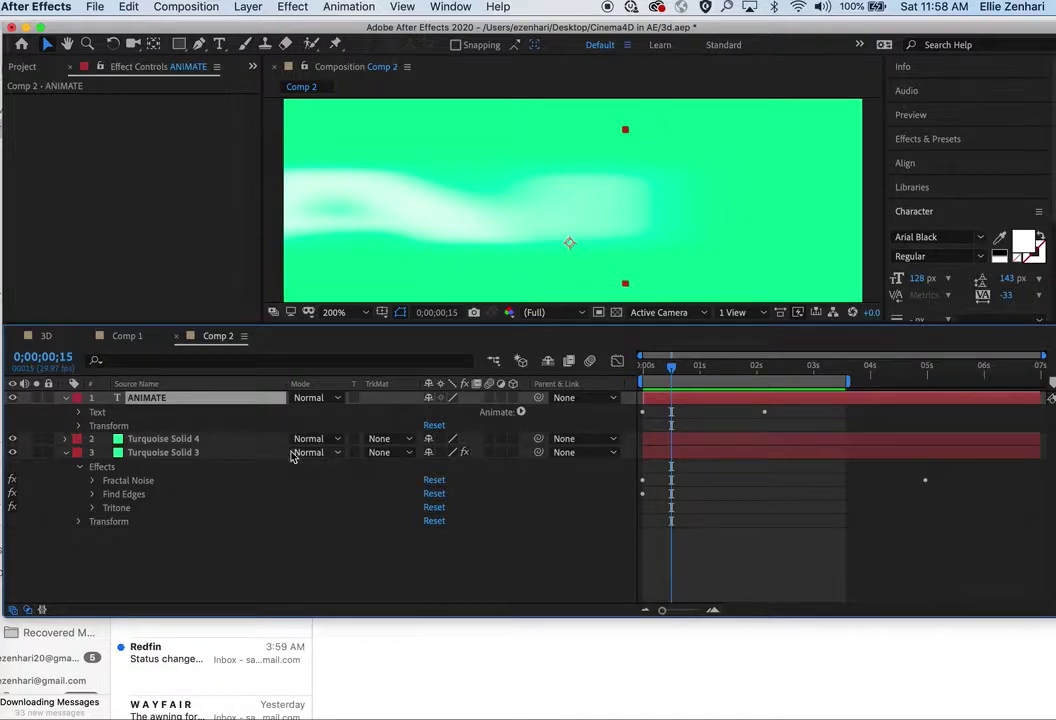
Expand ANIMATE's Foggy Animator to show Scale, Opacity and Blur, then select Turquoise Solid 4.
click(78, 412)
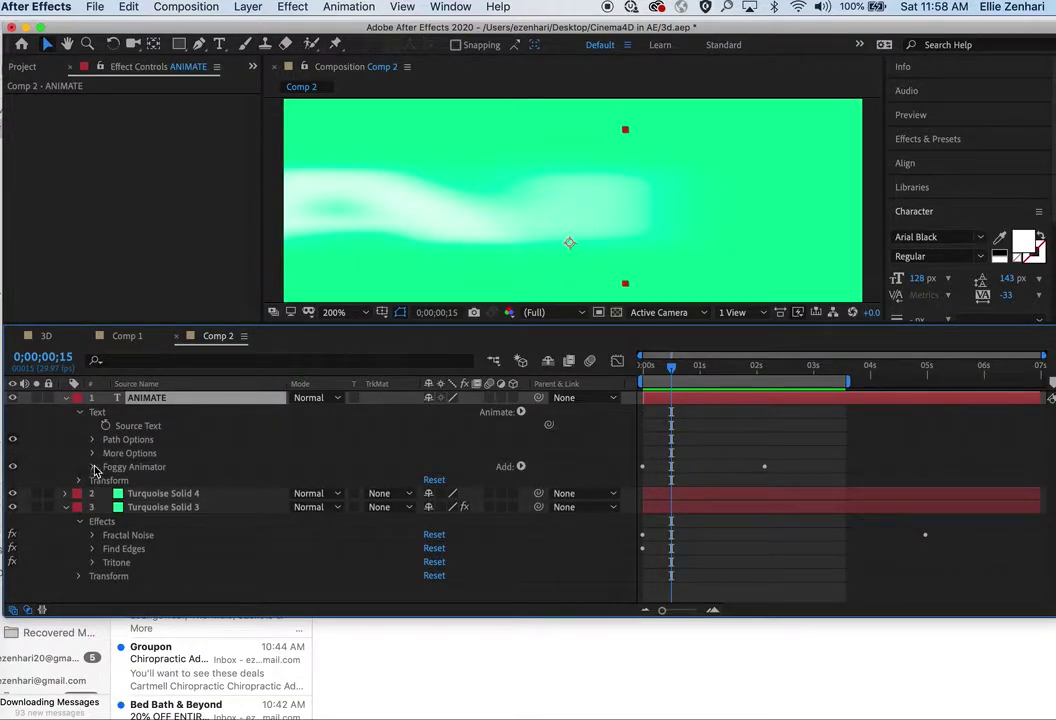
click(92, 468)
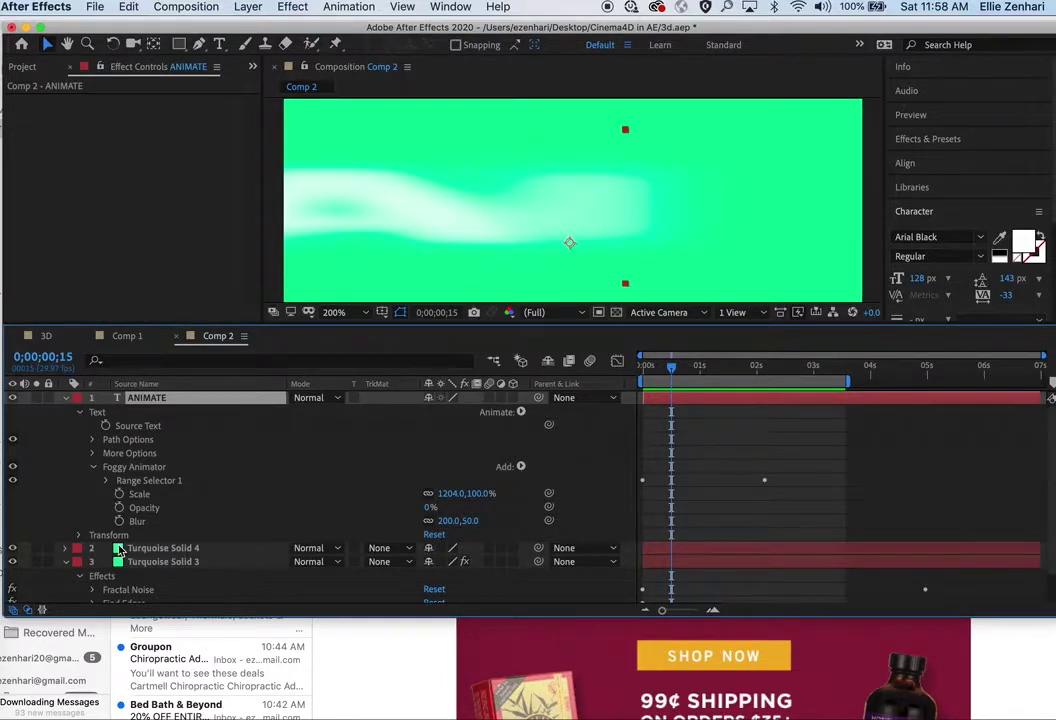
click(150, 548)
Recolour the background solid to dark purple (1A0060), so it becomes Dark Purple Solid 1.
click(245, 7)
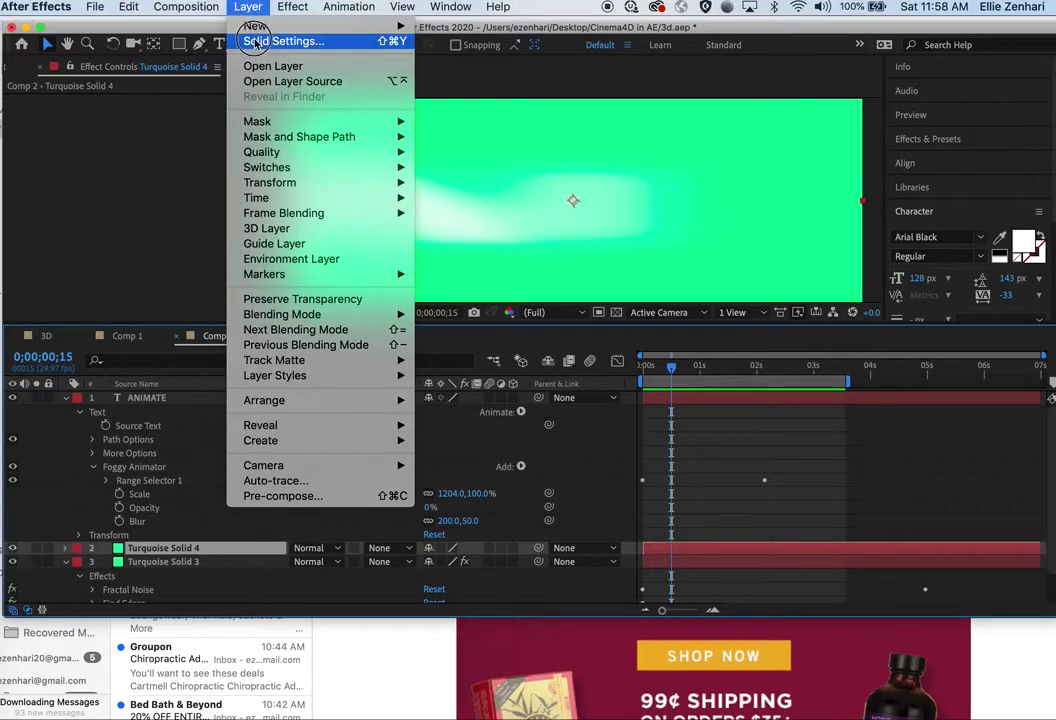
click(283, 38)
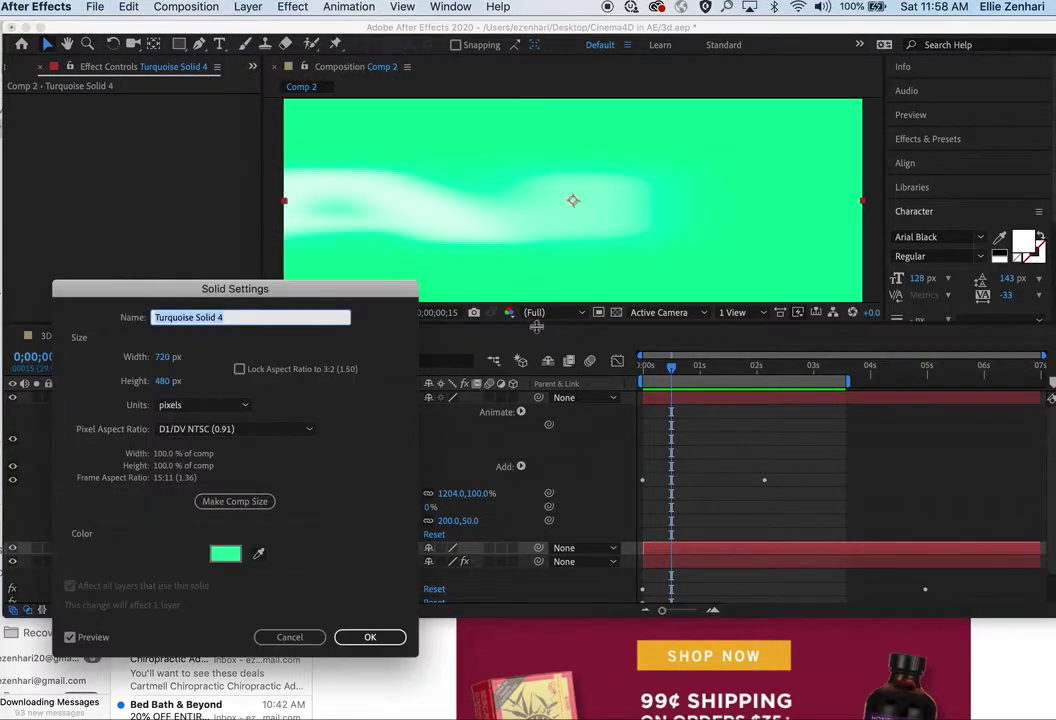
click(225, 553)
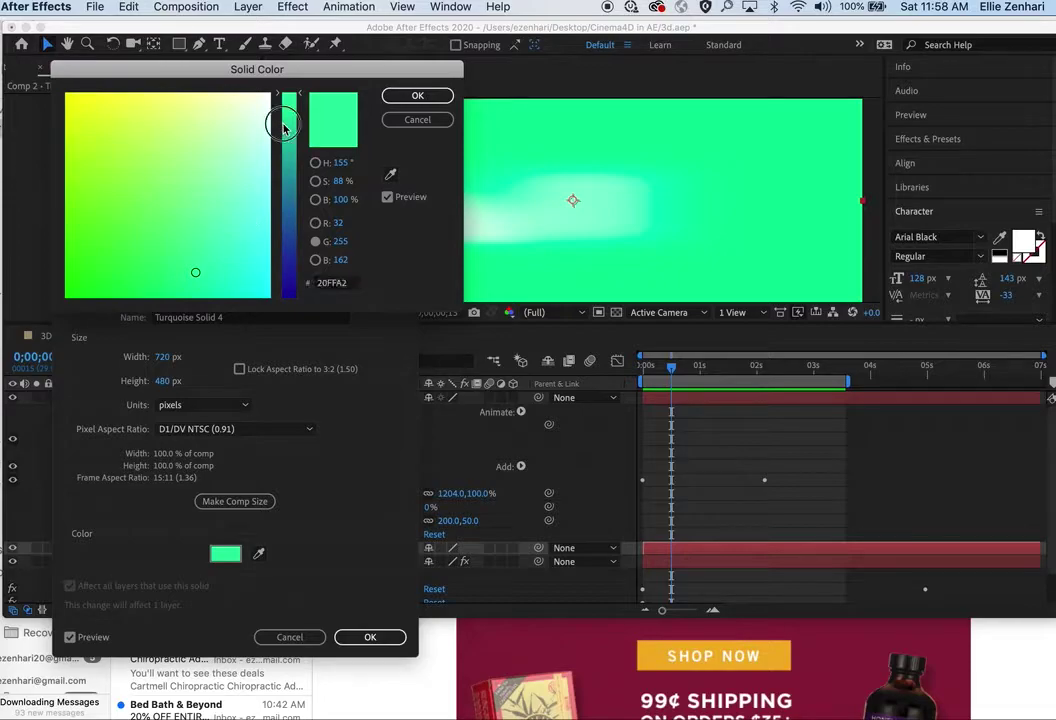
drag(283, 118, 283, 303)
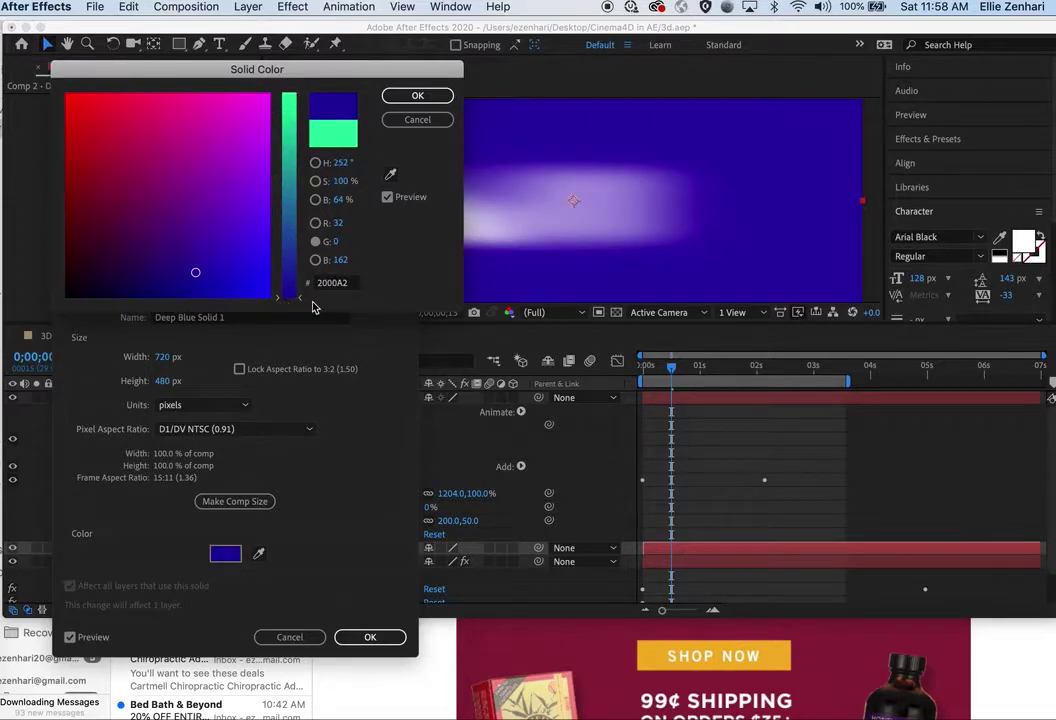
drag(160, 278, 112, 273)
click(414, 96)
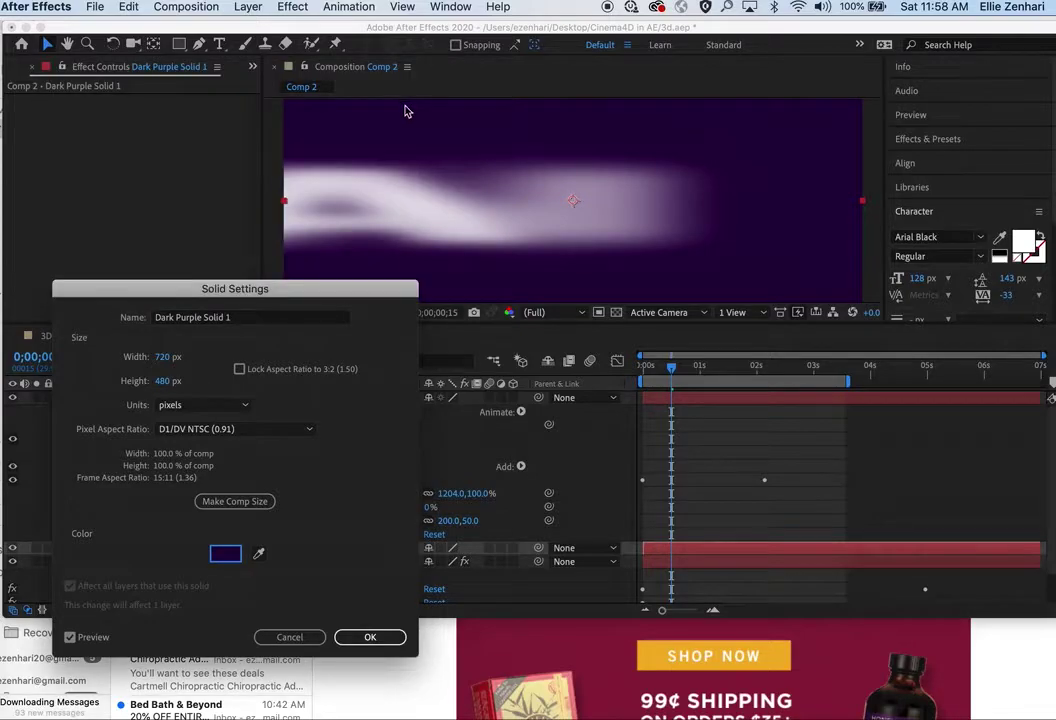
click(365, 637)
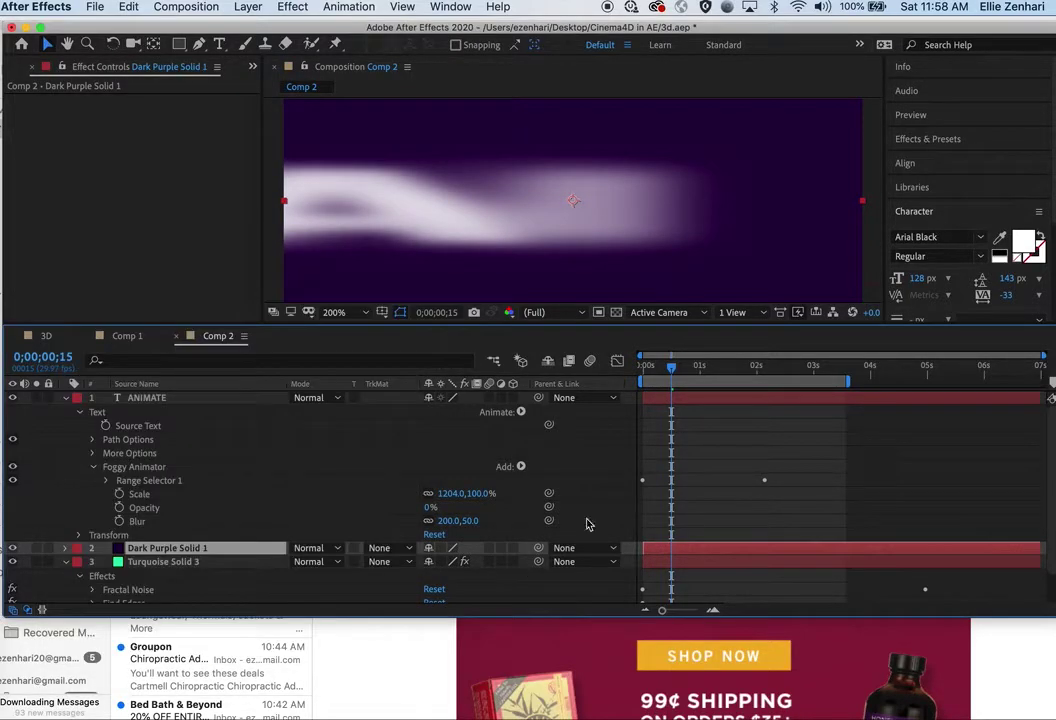
drag(672, 369, 649, 372)
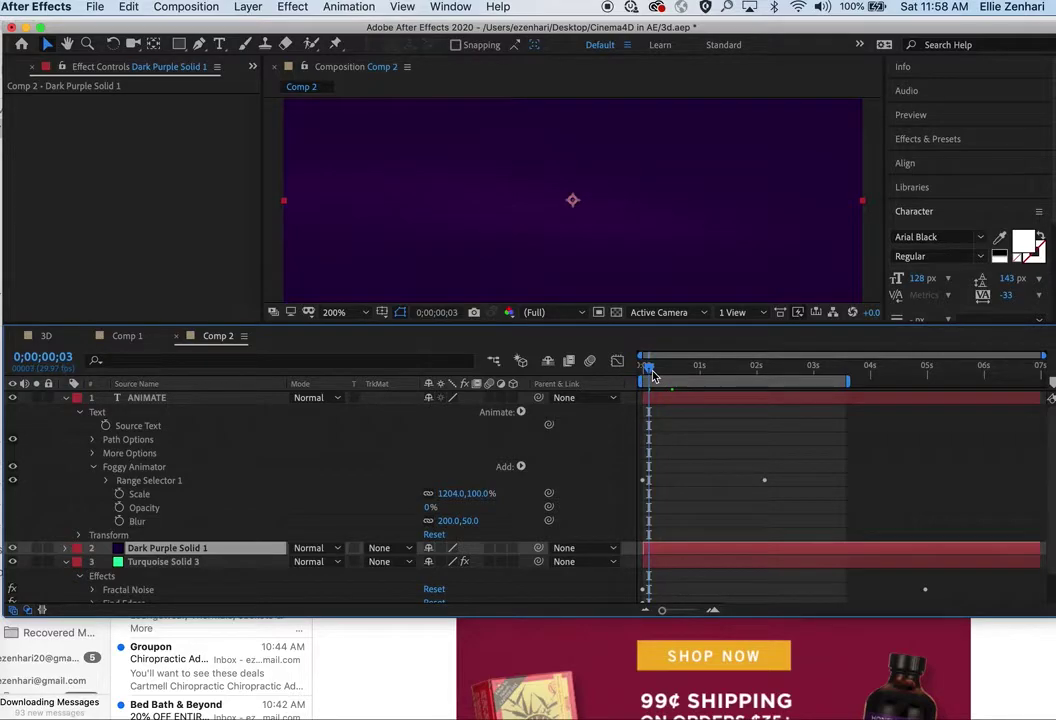
Preview the fog-in and nudge the Range Selector's second Offset keyframe slightly earlier.
key(space)
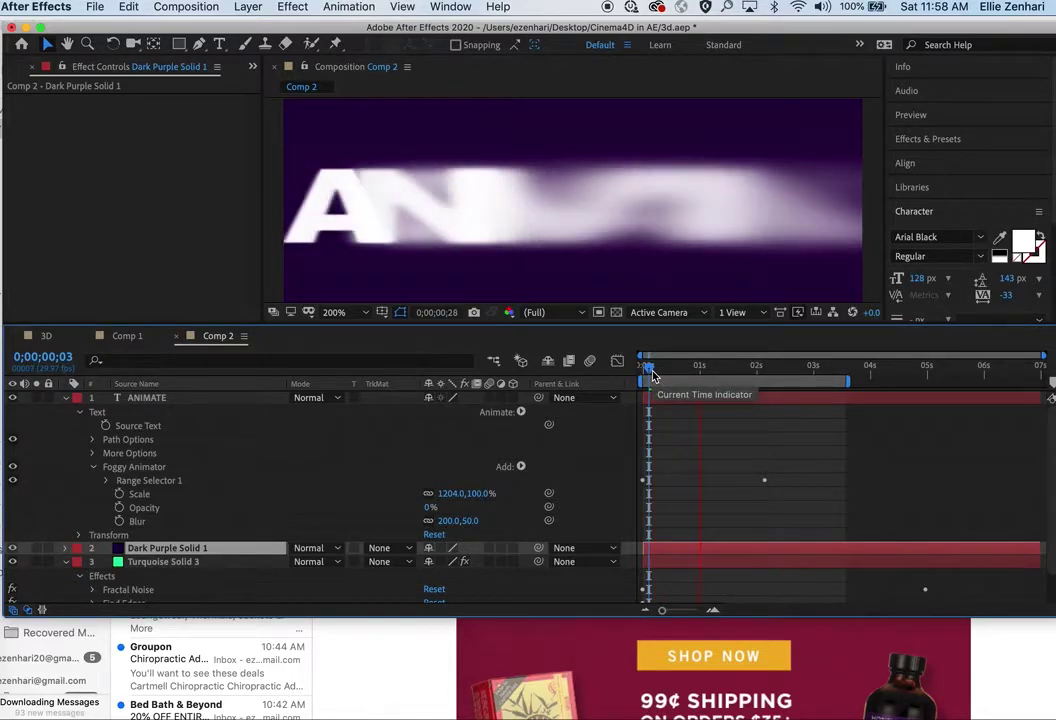
key(space)
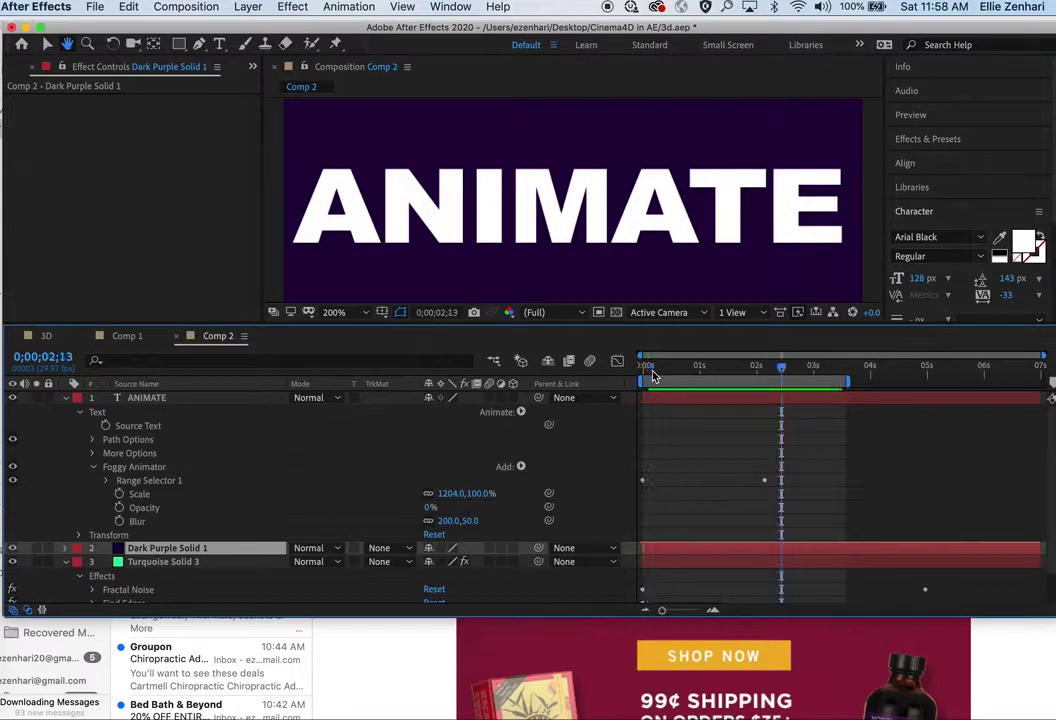
click(108, 481)
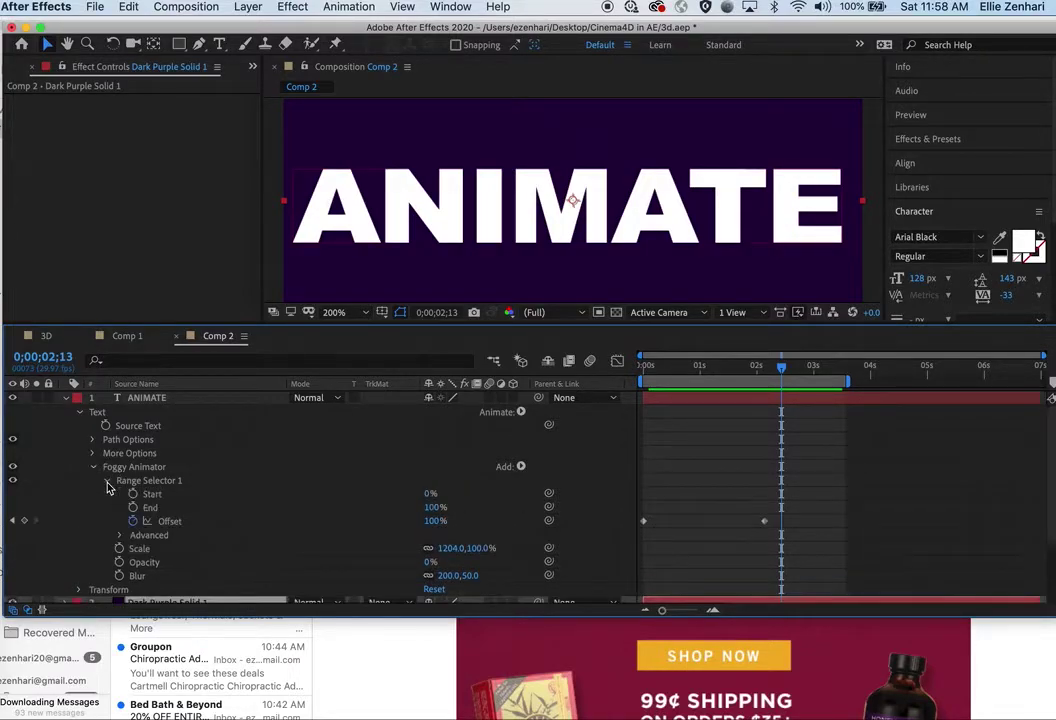
click(765, 521)
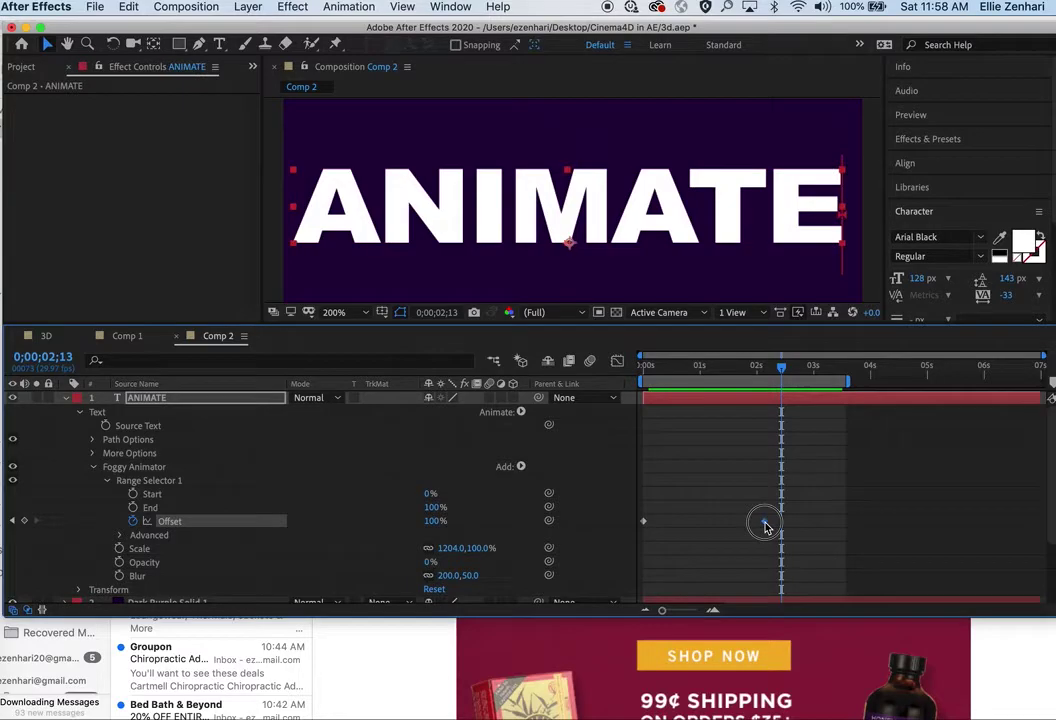
drag(765, 521, 742, 521)
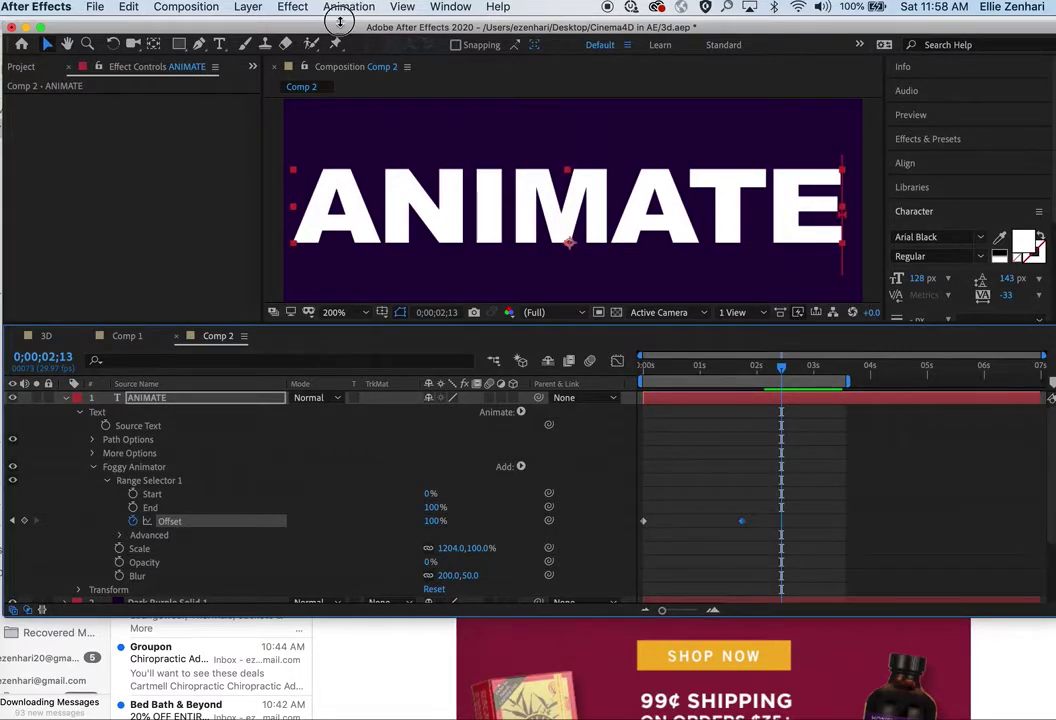
Collapse the ANIMATE layer and extend the work area to the end of the timeline.
drag(283, 22, 348, 38)
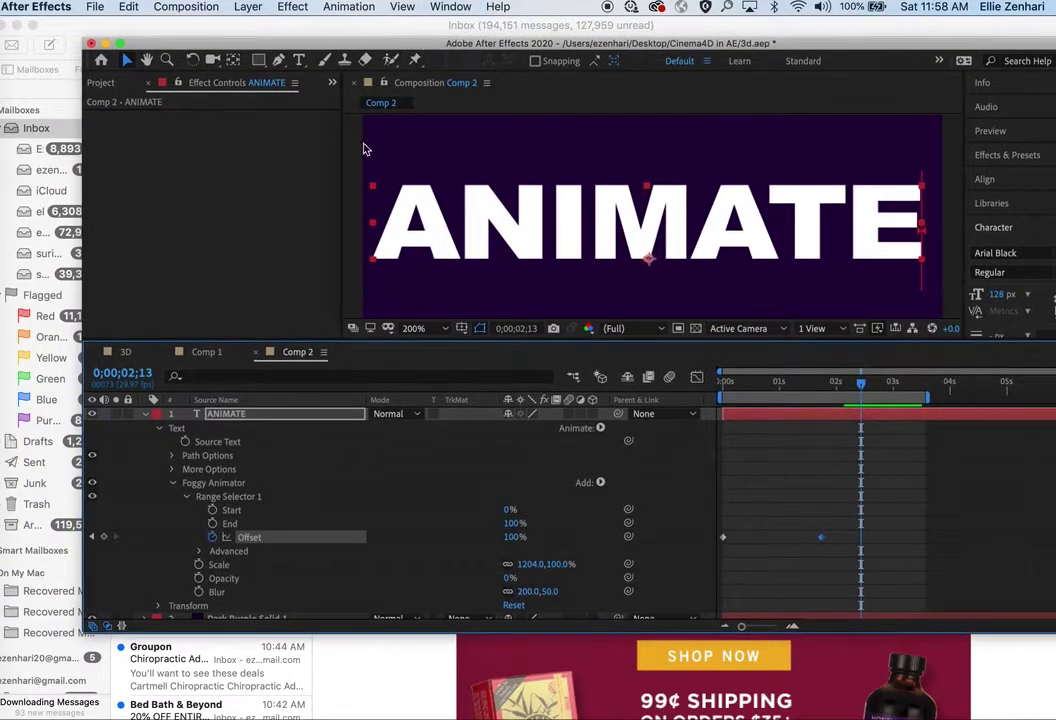
click(146, 418)
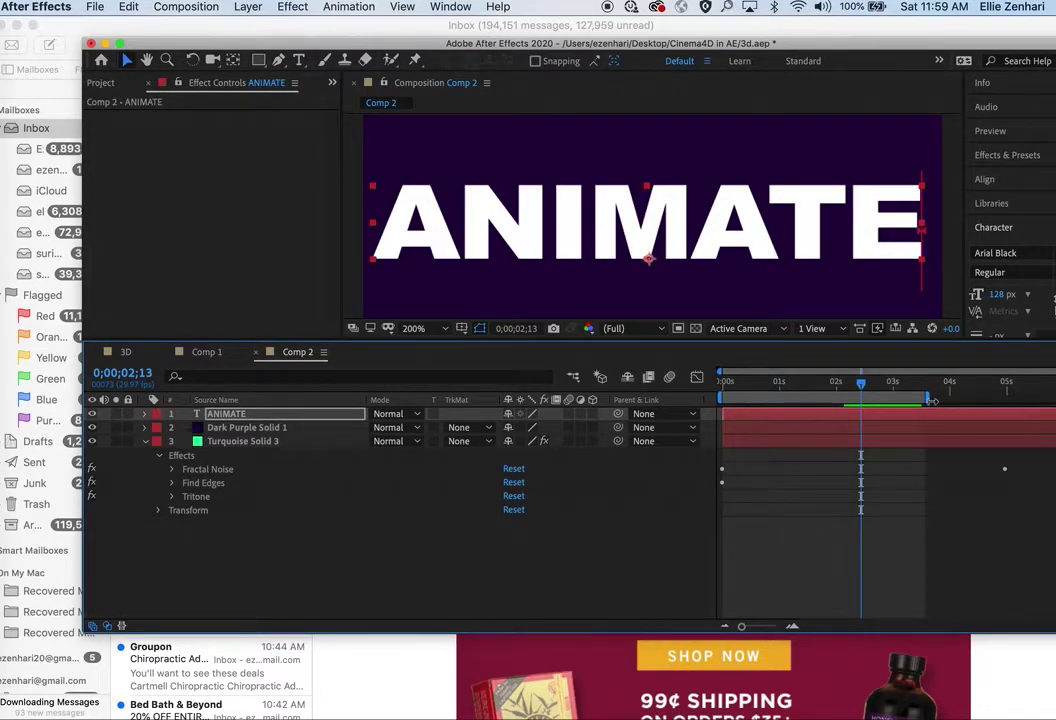
drag(941, 404, 1049, 403)
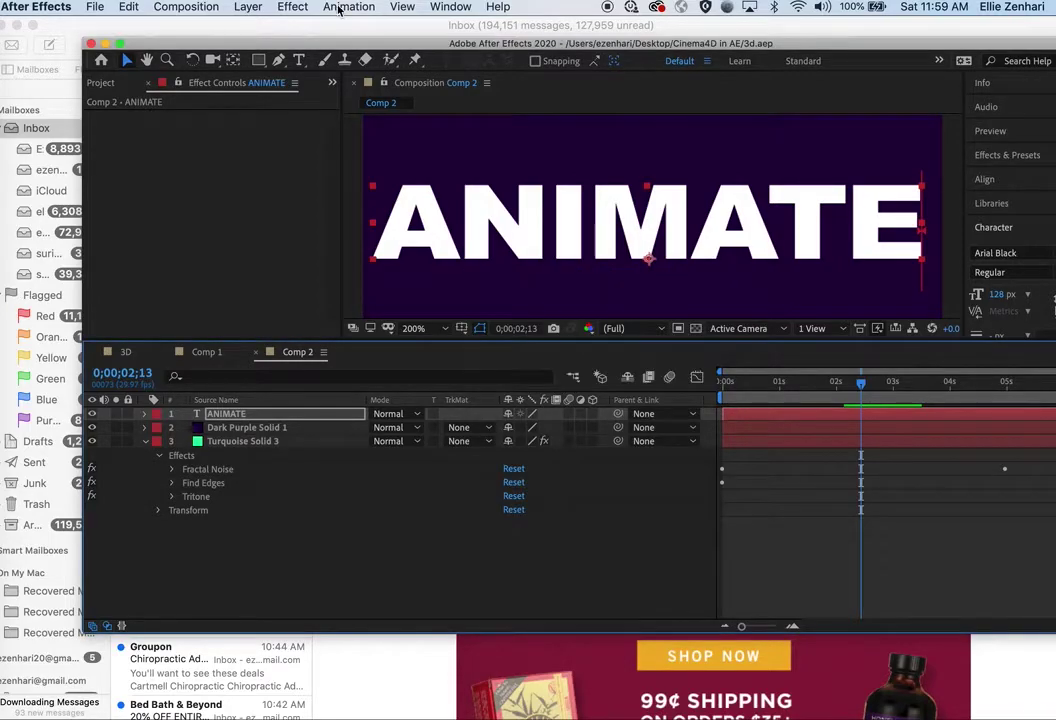
drag(336, 45, 262, 8)
Add an empty Shape Layer 1, return to the start, and extend the work area to 7 seconds.
click(262, 8)
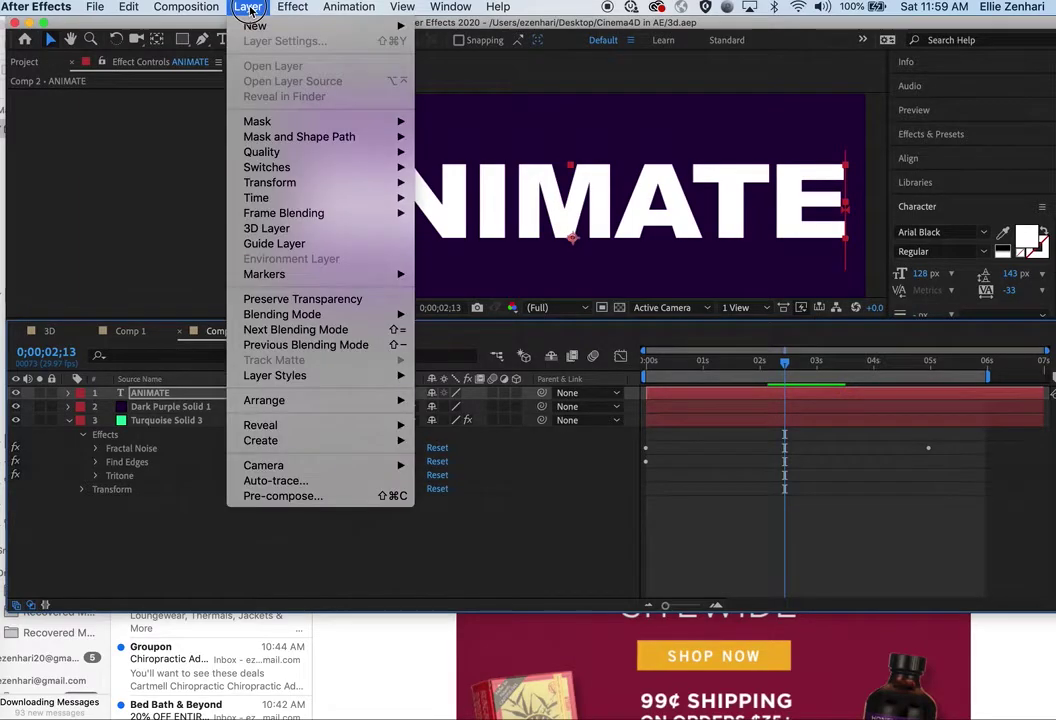
mouse_move(345, 8)
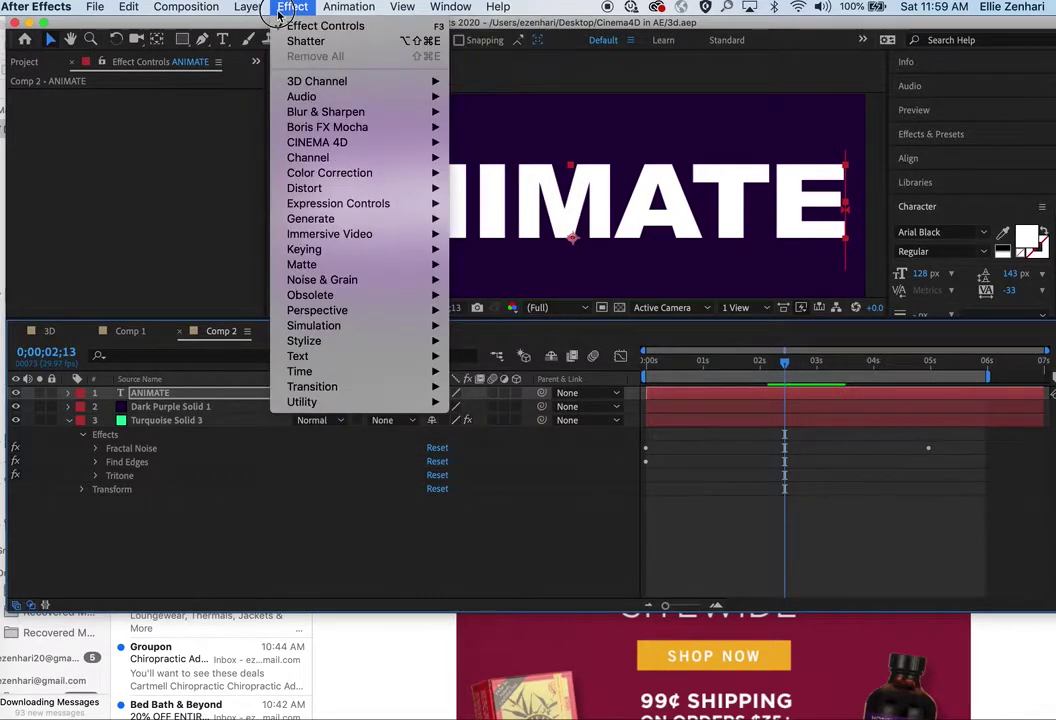
mouse_move(248, 8)
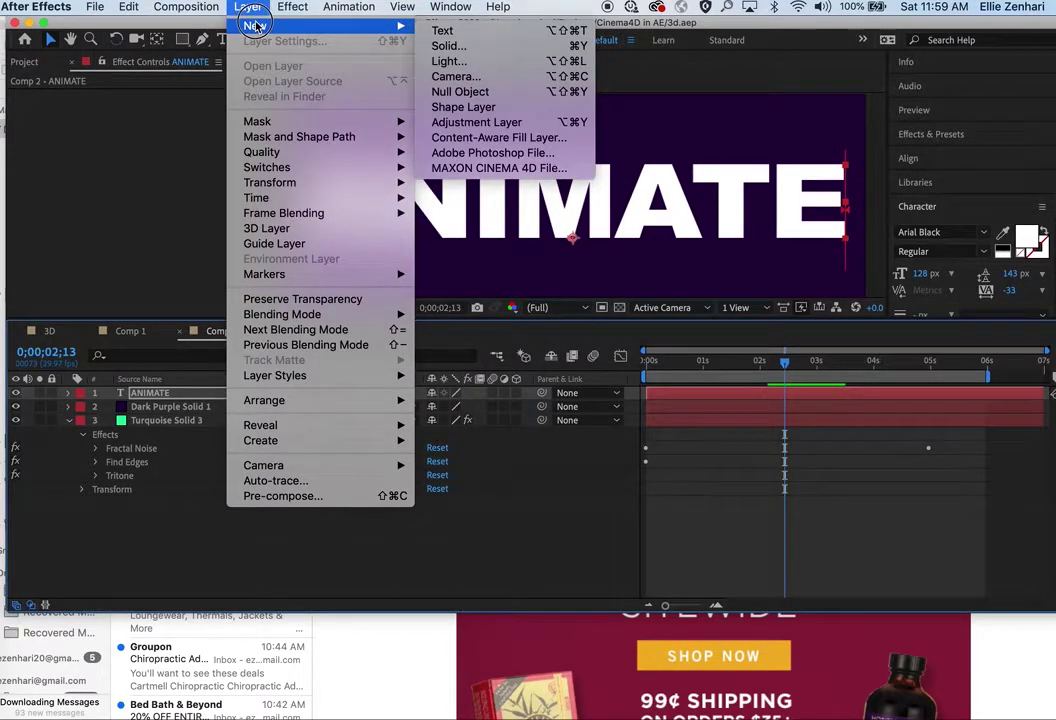
click(441, 107)
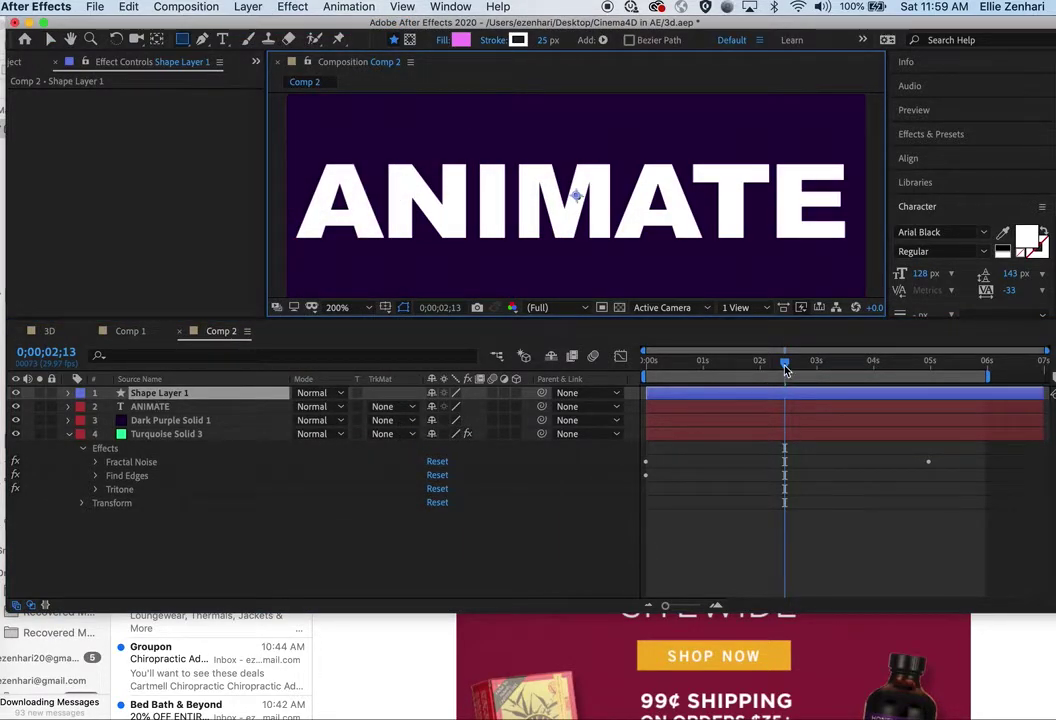
key(Home)
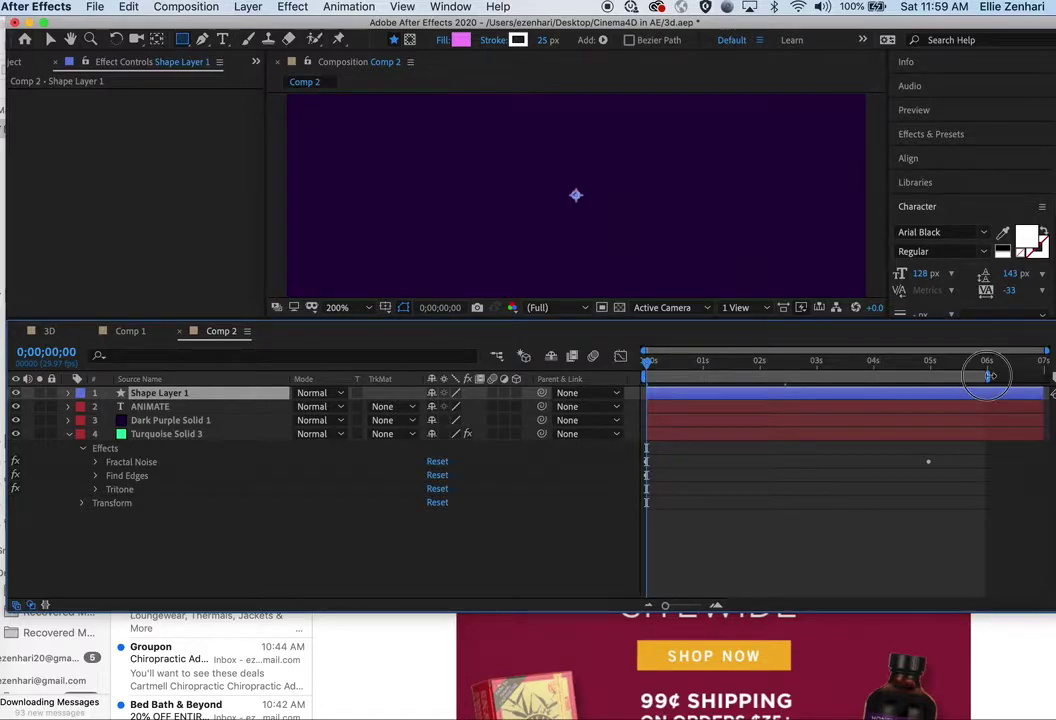
drag(988, 376, 1052, 407)
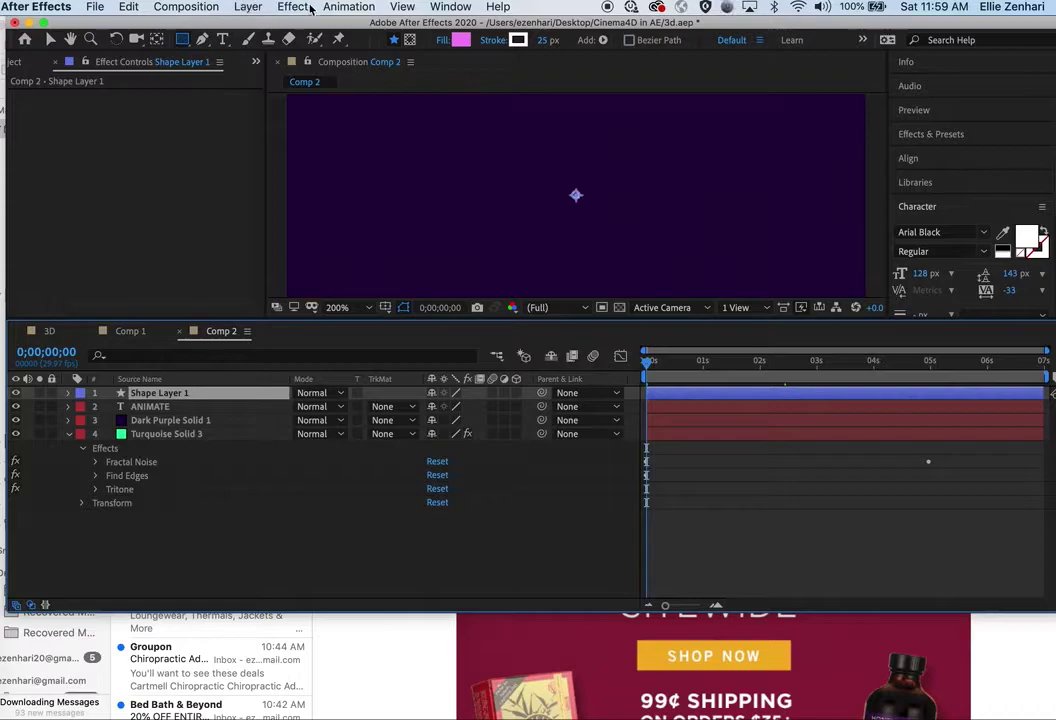
Browse Bridge's Shapes presets, previewing Phase Scope in the Sprites - Animated folder.
click(346, 8)
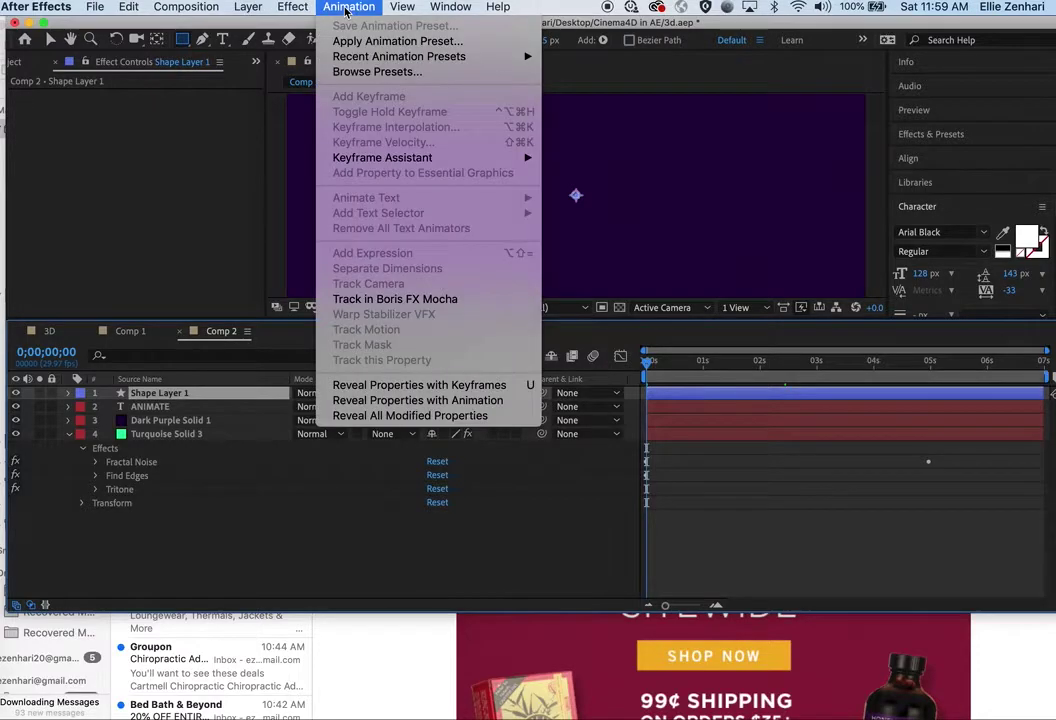
click(343, 72)
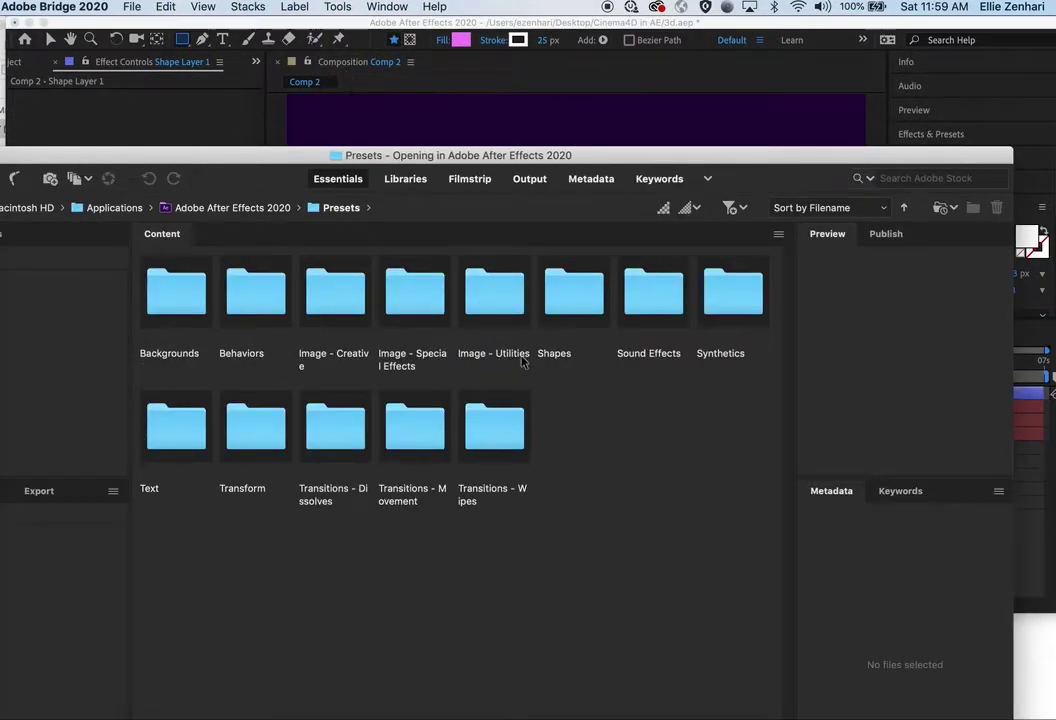
double_click(570, 306)
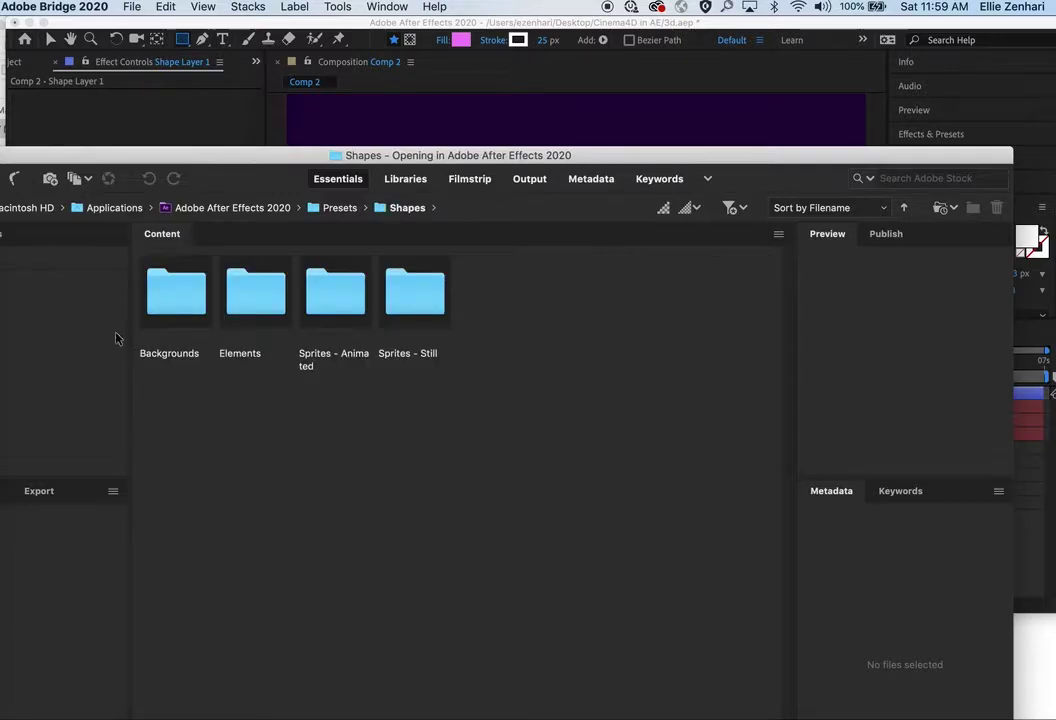
double_click(329, 307)
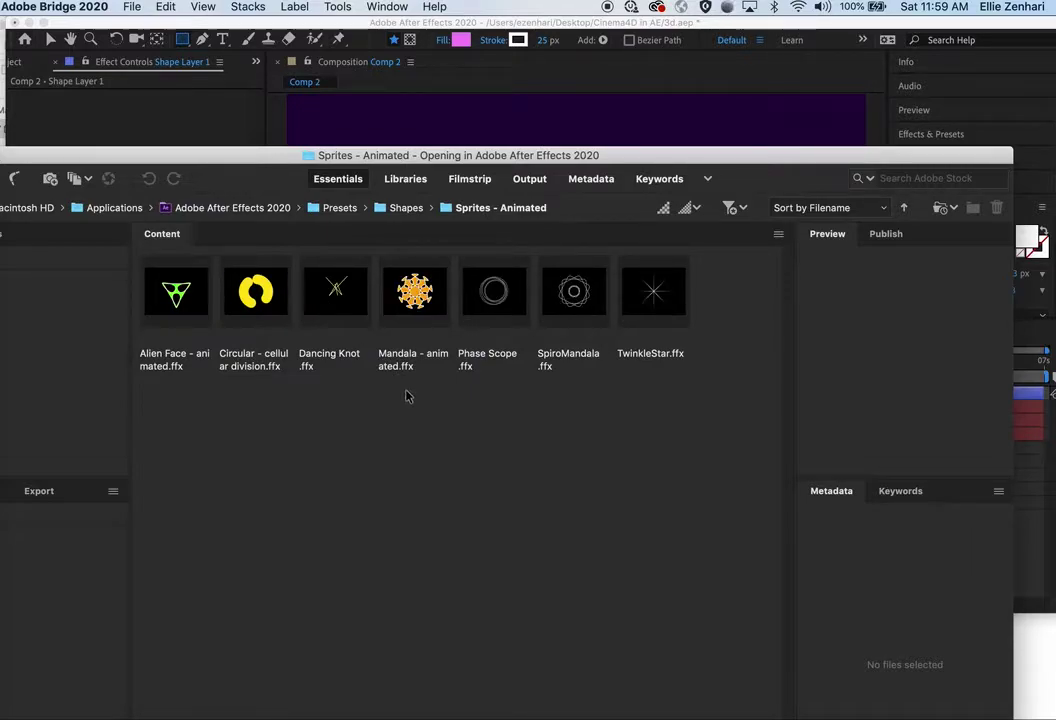
click(504, 306)
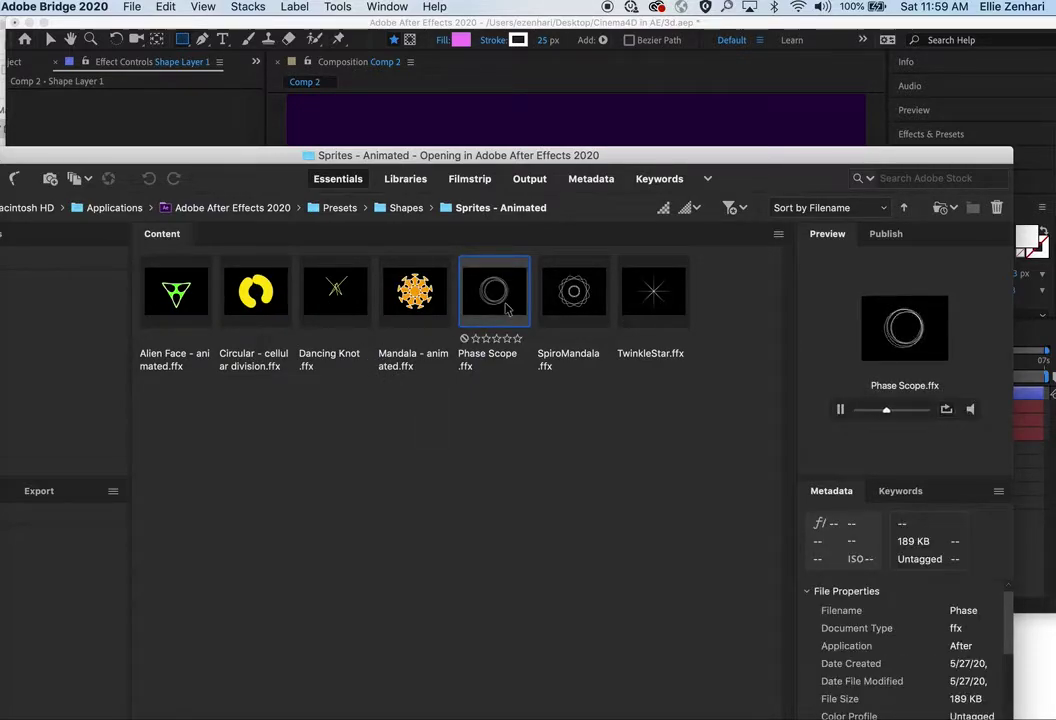
click(384, 212)
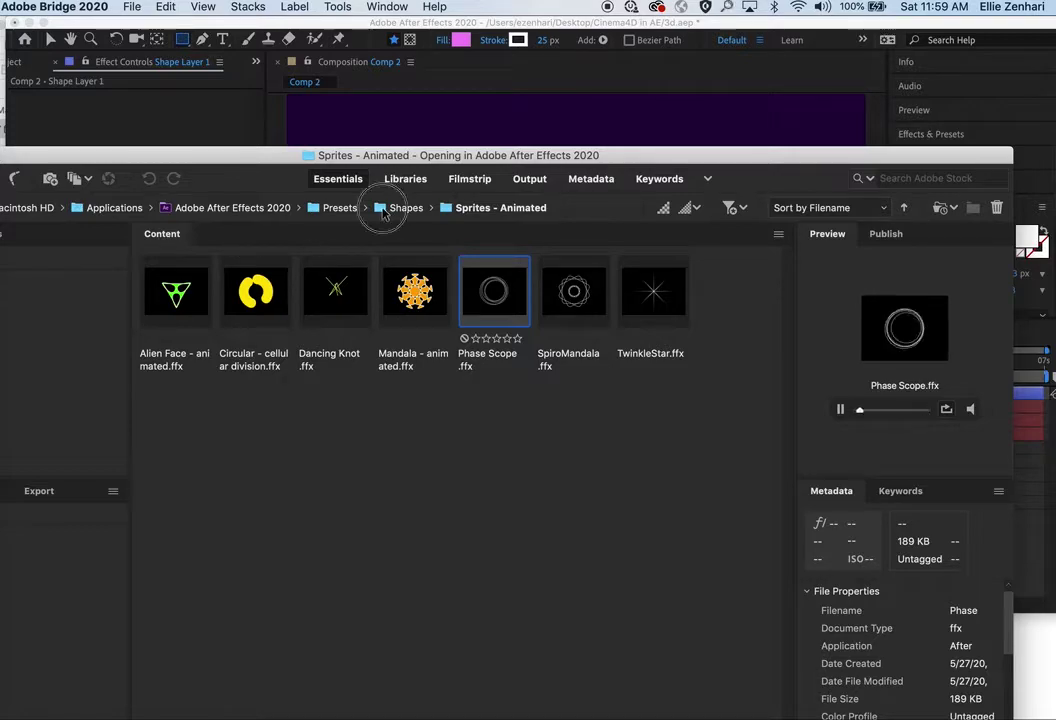
Preview the Nerve Net - Penta and Circular backgrounds, then apply Nerve Net - Penta to Shape Layer 1.
double_click(181, 316)
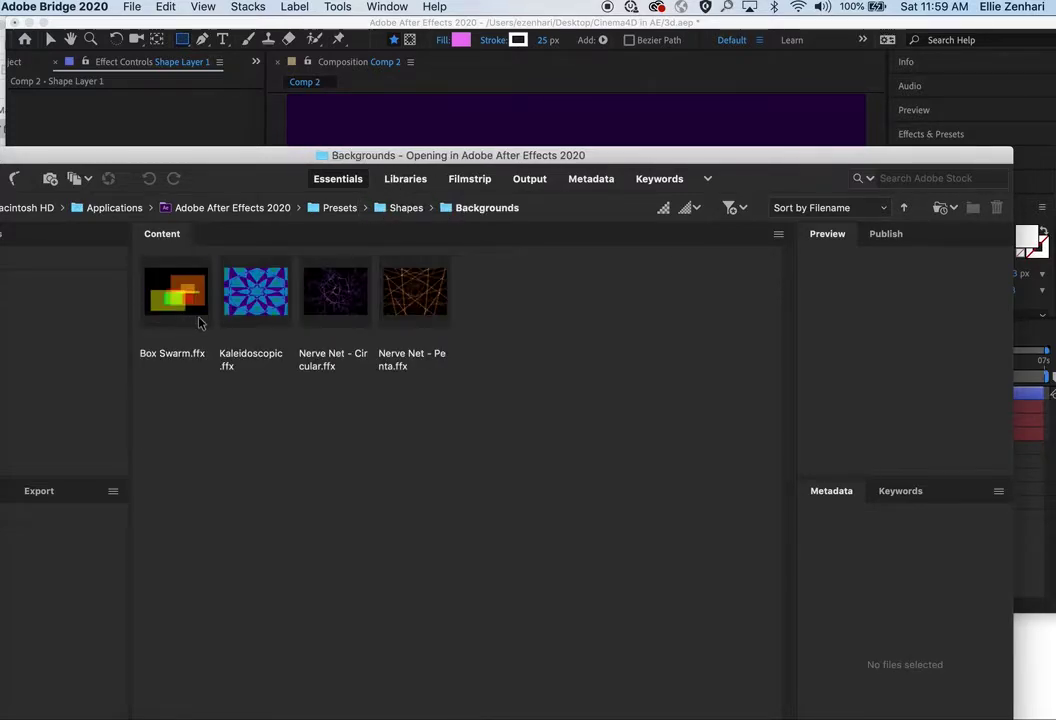
click(405, 301)
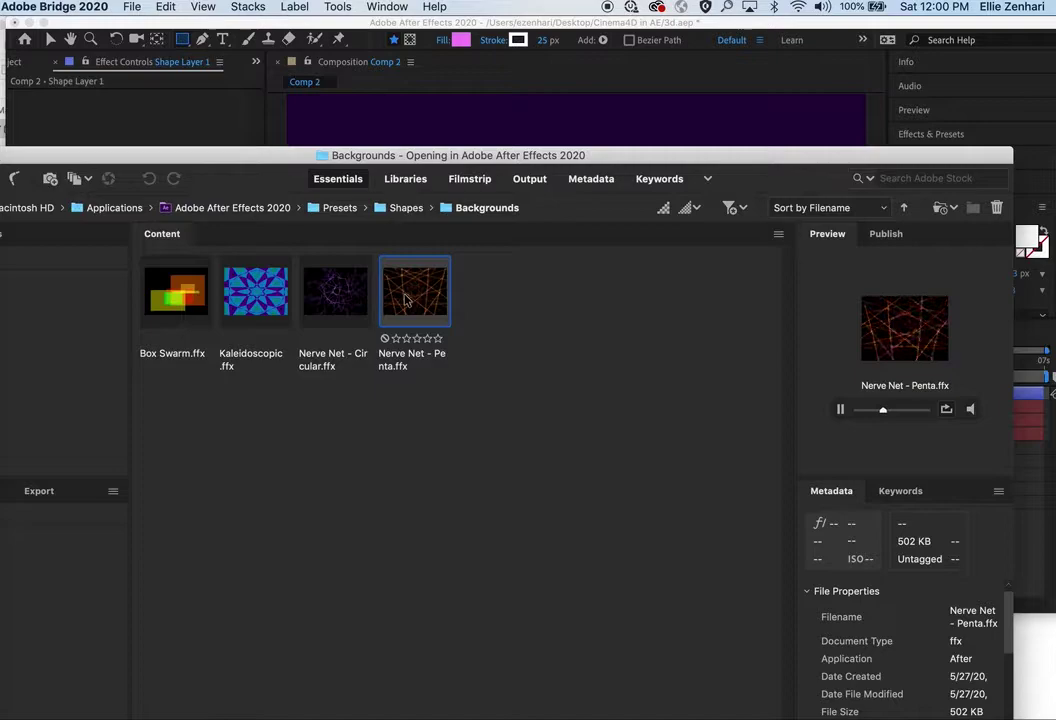
click(322, 314)
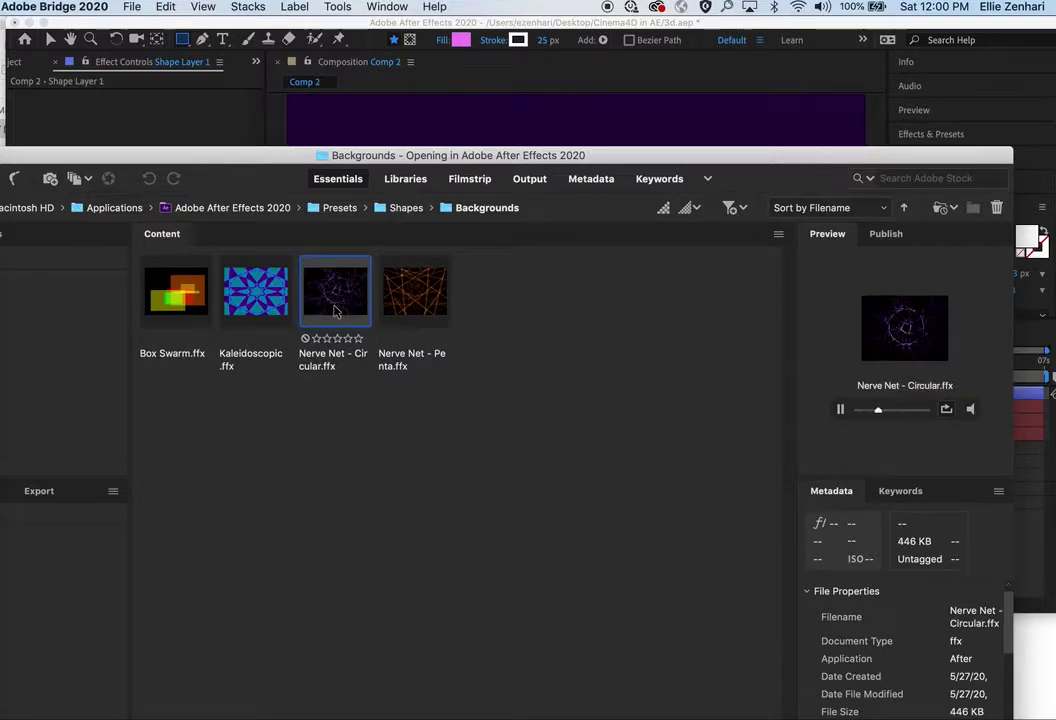
double_click(397, 311)
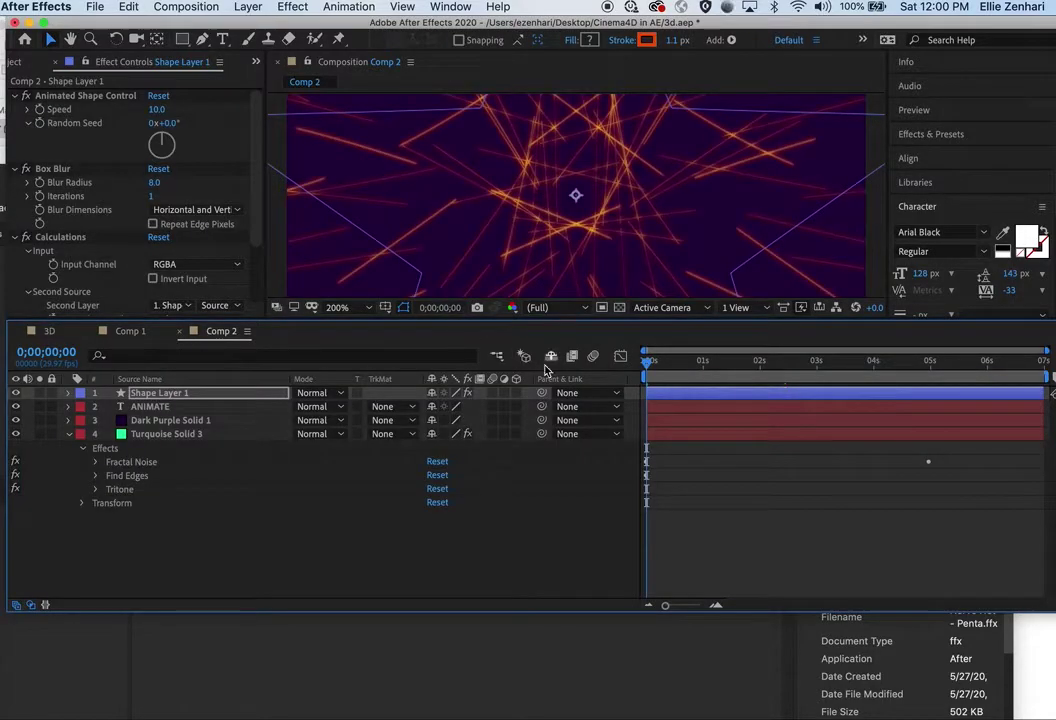
Preview Comp 2, enlarge the viewer, and turn off Shape Layer 1's visibility.
click(585, 556)
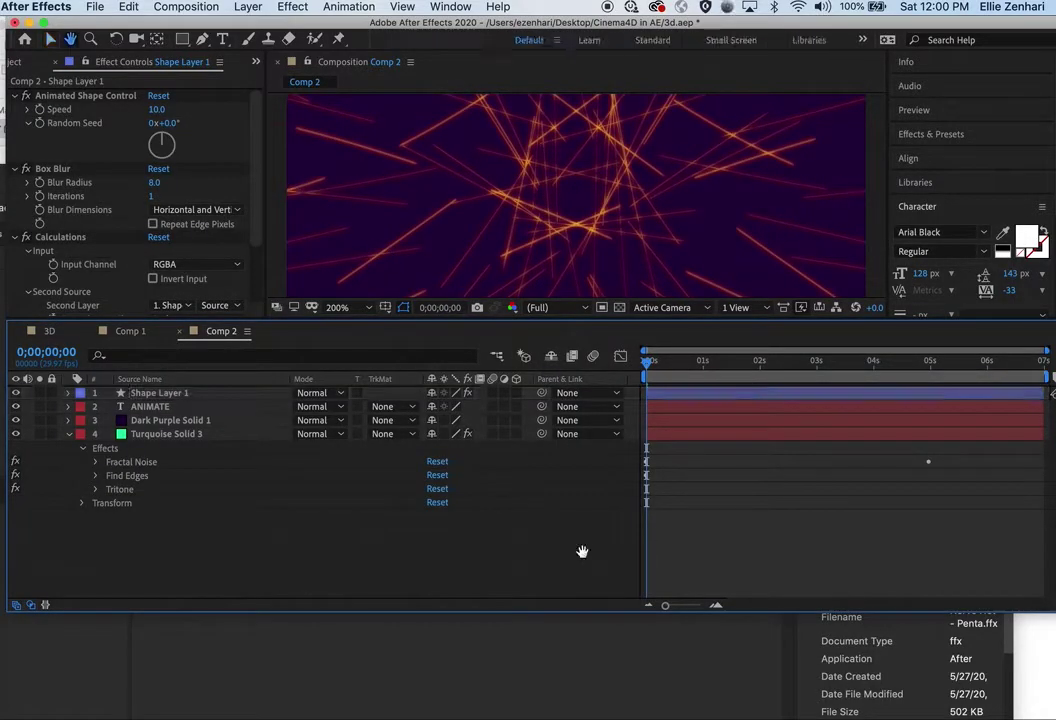
key(space)
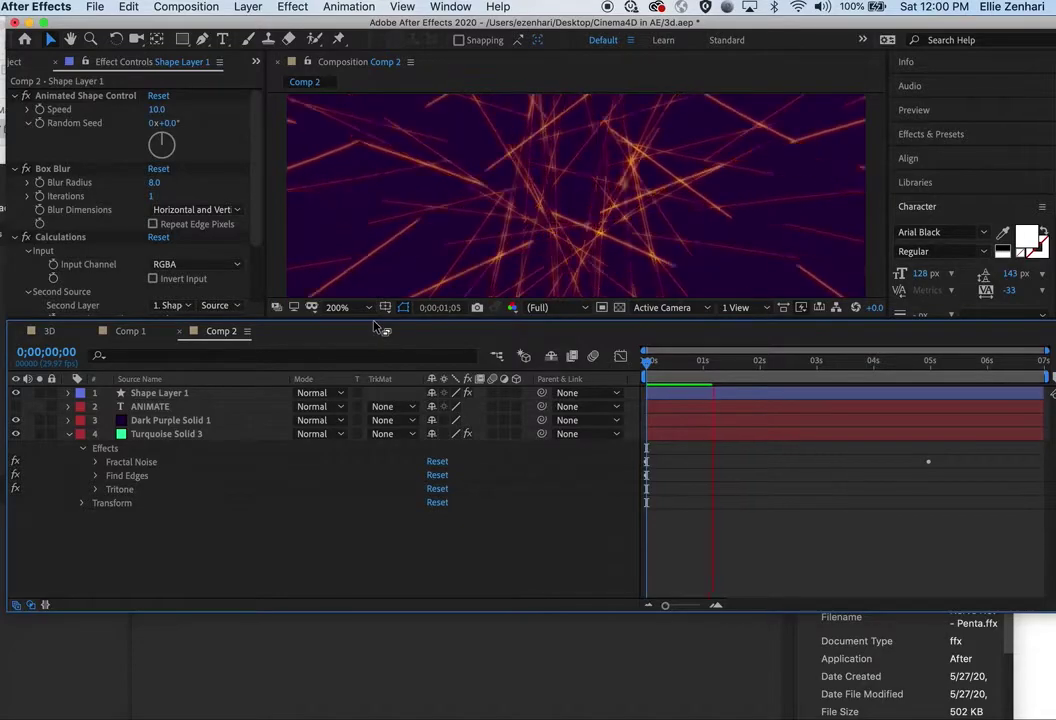
drag(378, 327, 375, 466)
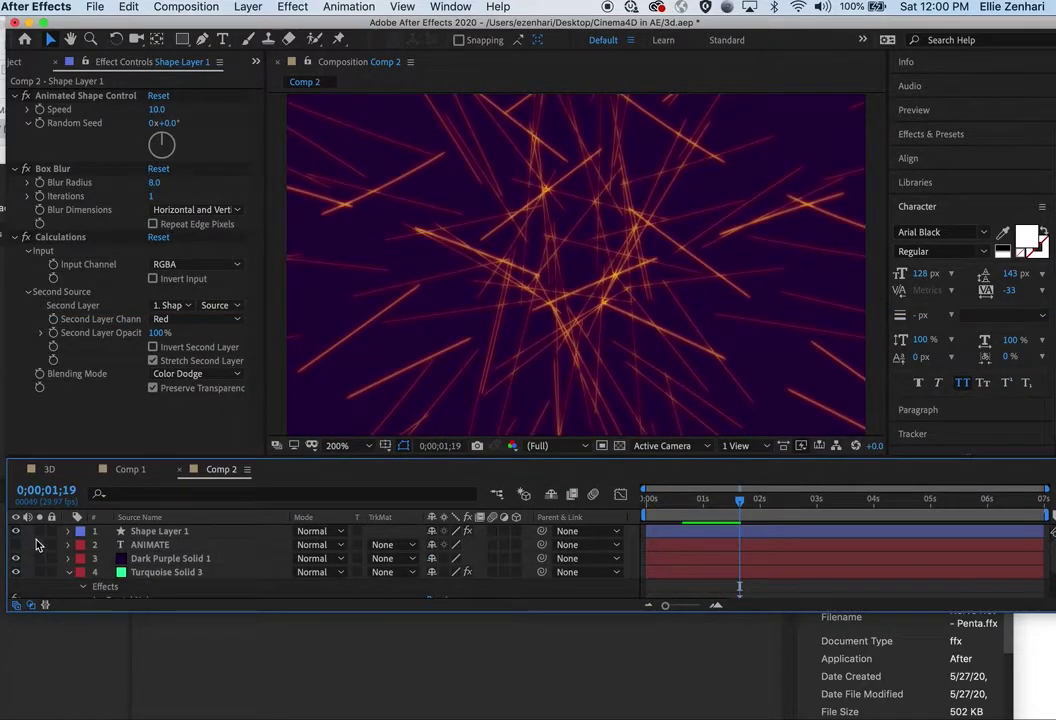
click(15, 531)
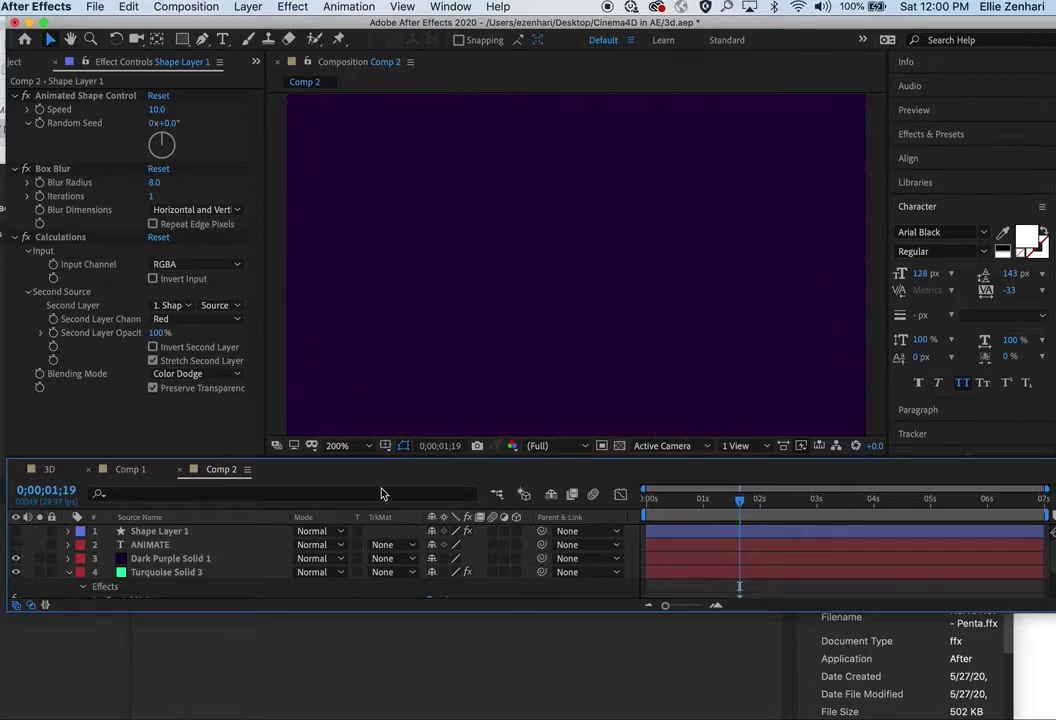
Add a second empty shape layer to Comp 2.
click(249, 8)
mouse_move(258, 25)
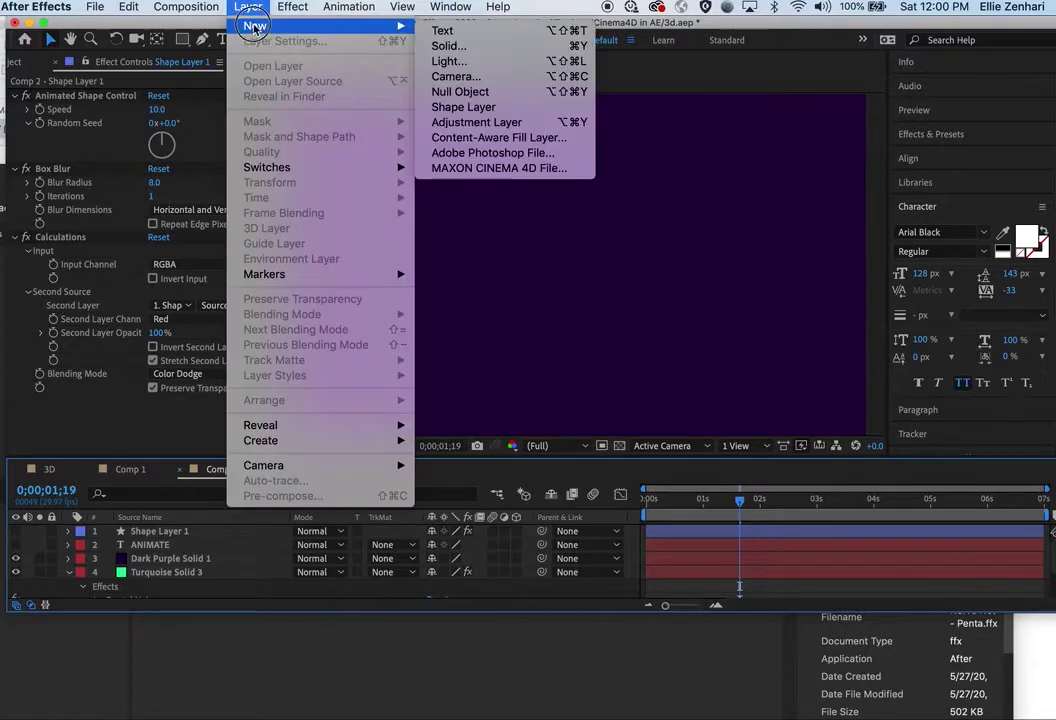
click(487, 109)
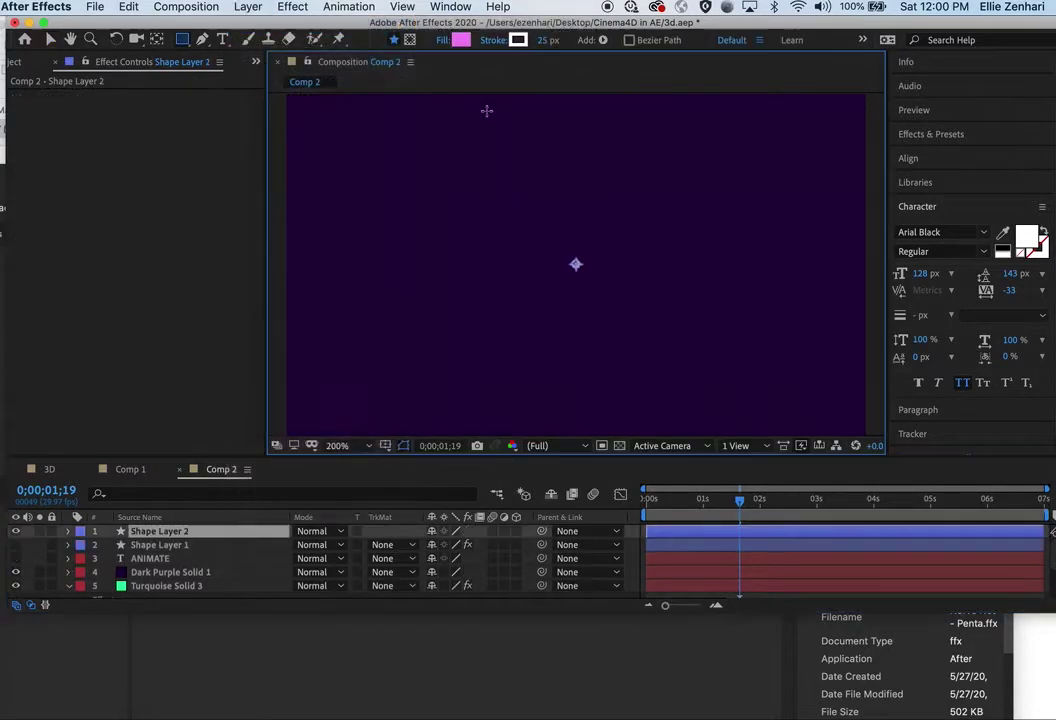
Recolour the background solid to near-black magenta (150014) as Dark Magenta Solid 1, then return to frame 0.
click(122, 574)
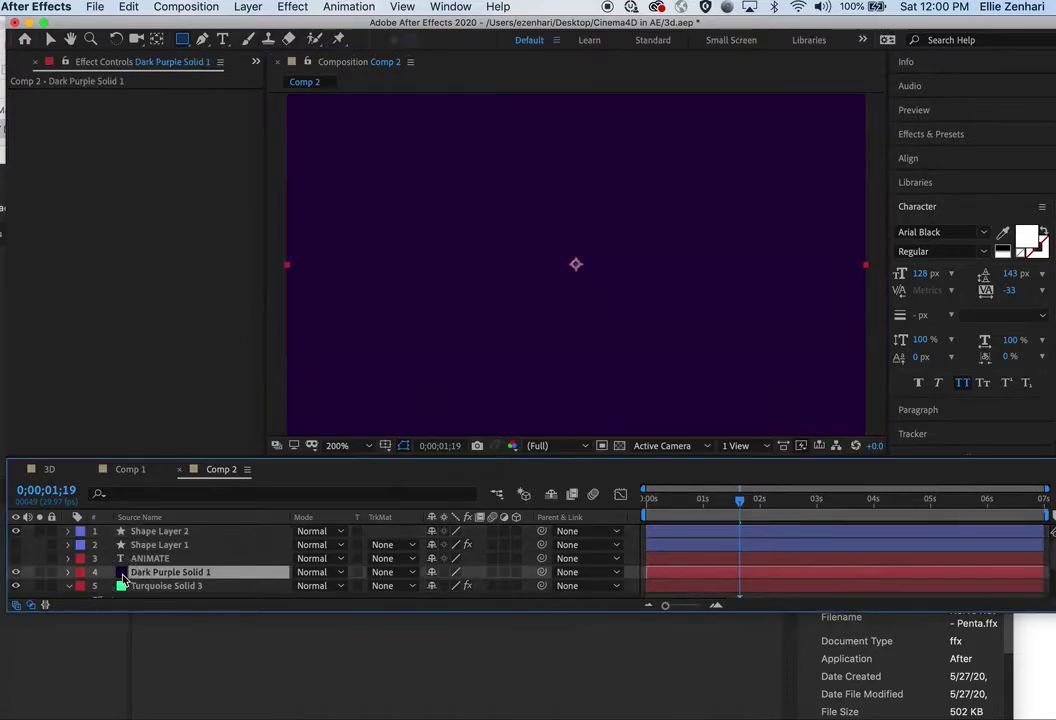
click(248, 7)
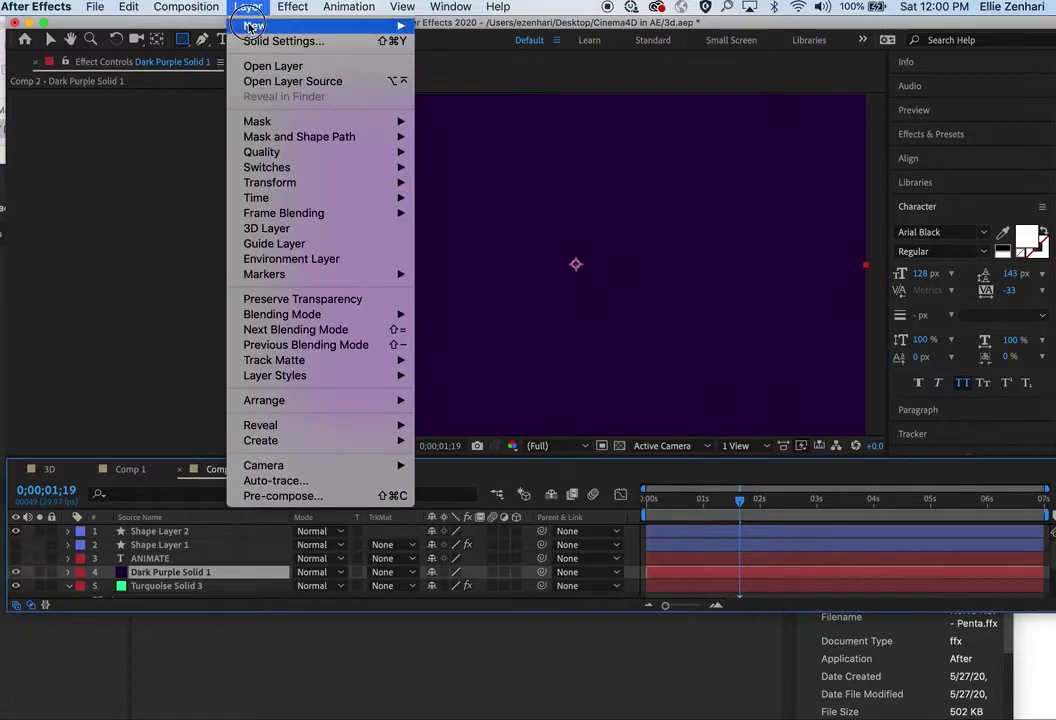
click(270, 41)
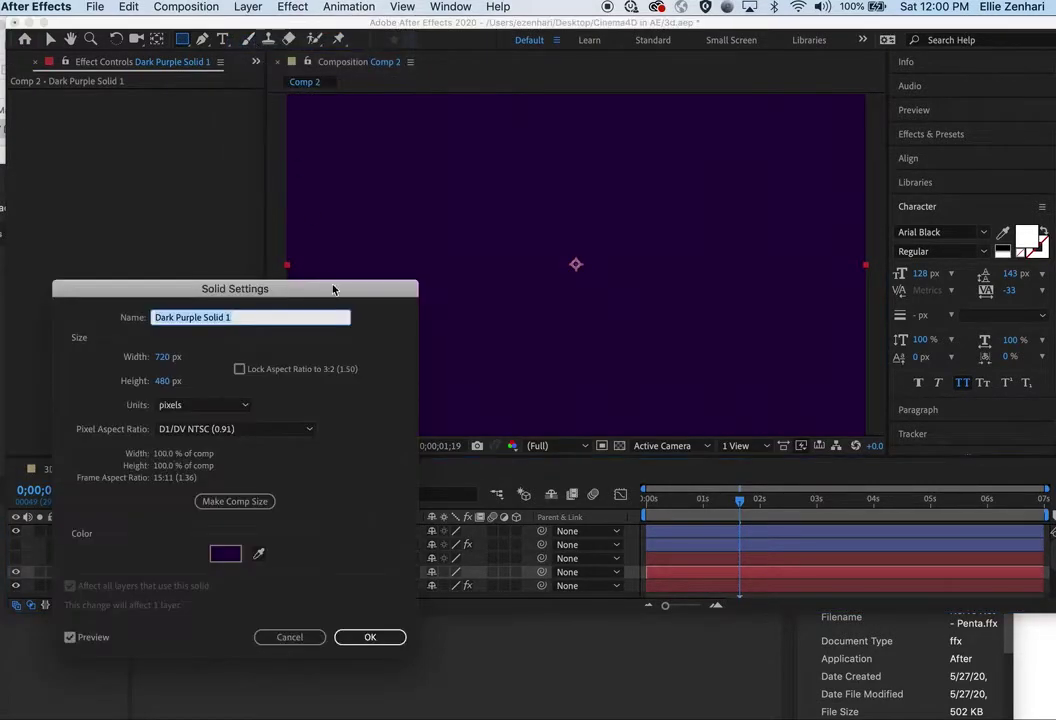
click(222, 564)
mouse_move(103, 272)
mouse_down()
mouse_move(75, 258)
mouse_move(80, 281)
mouse_up()
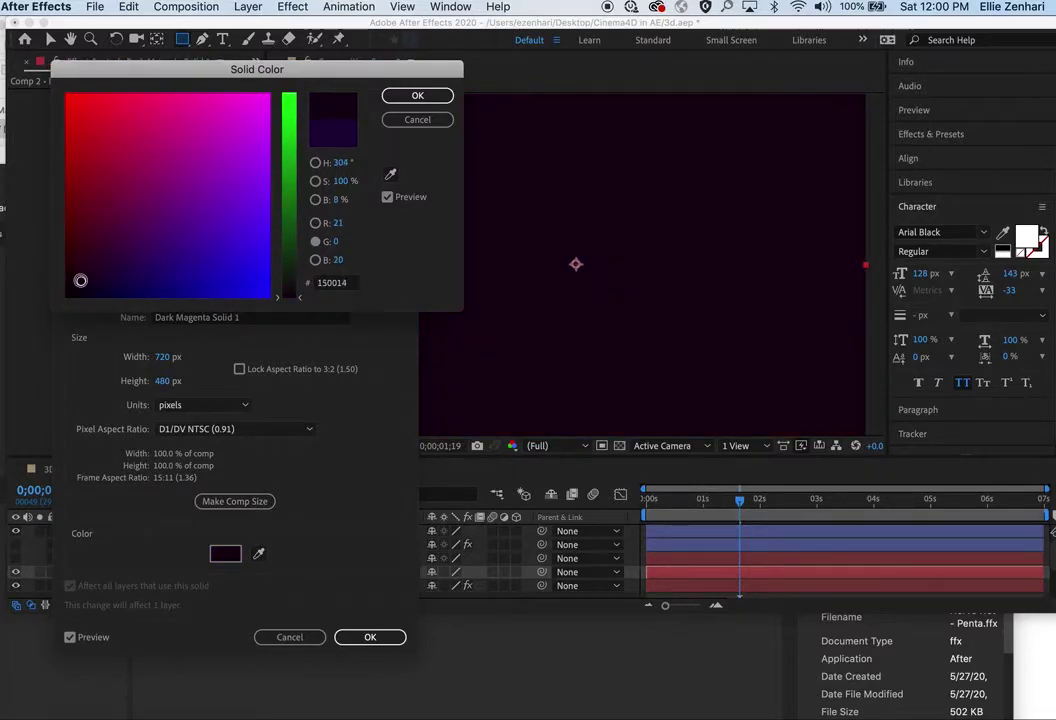
click(417, 95)
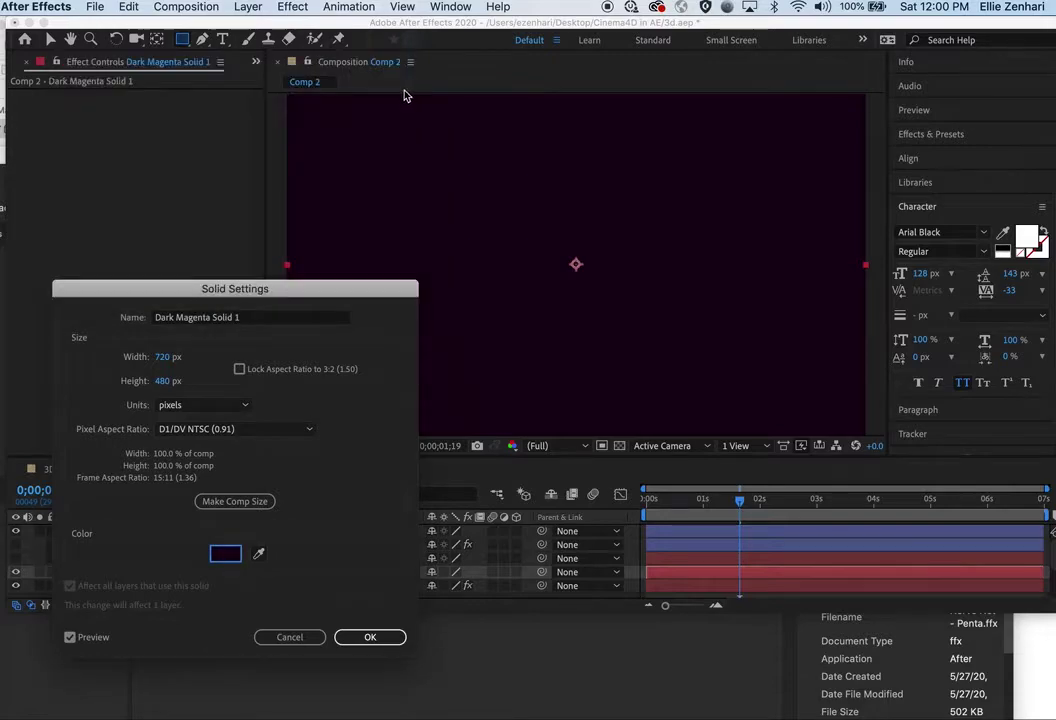
click(370, 638)
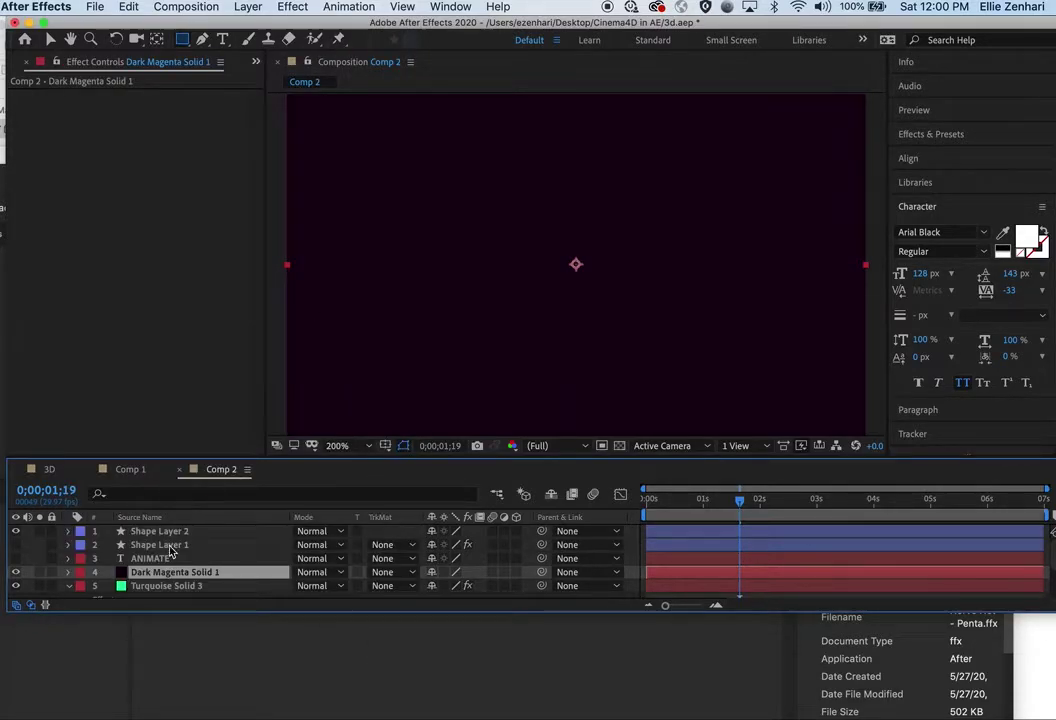
key(Home)
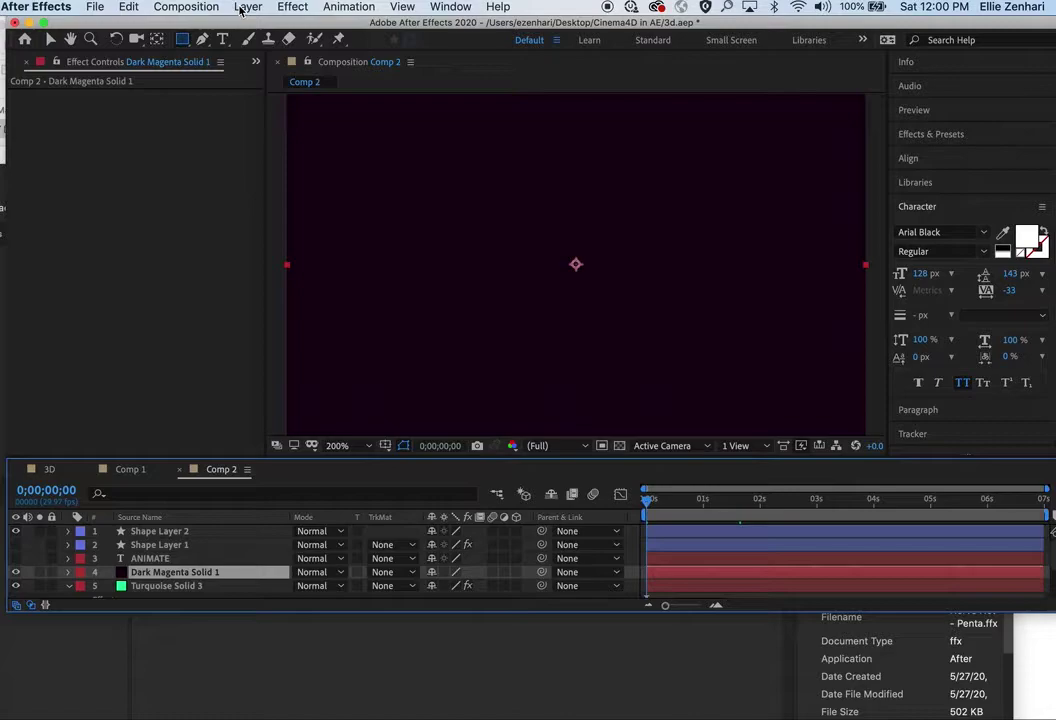
In Bridge, preview Phase Scope, Alien Face and Circular - cellular division under Shapes > Sprites - Animated.
click(349, 7)
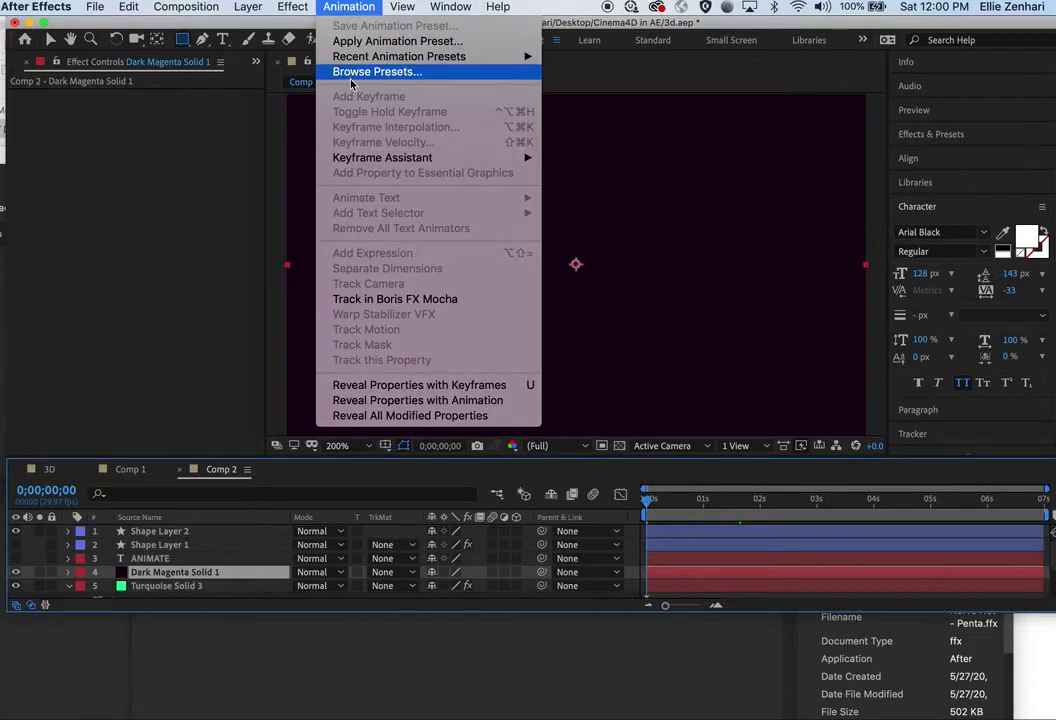
click(289, 65)
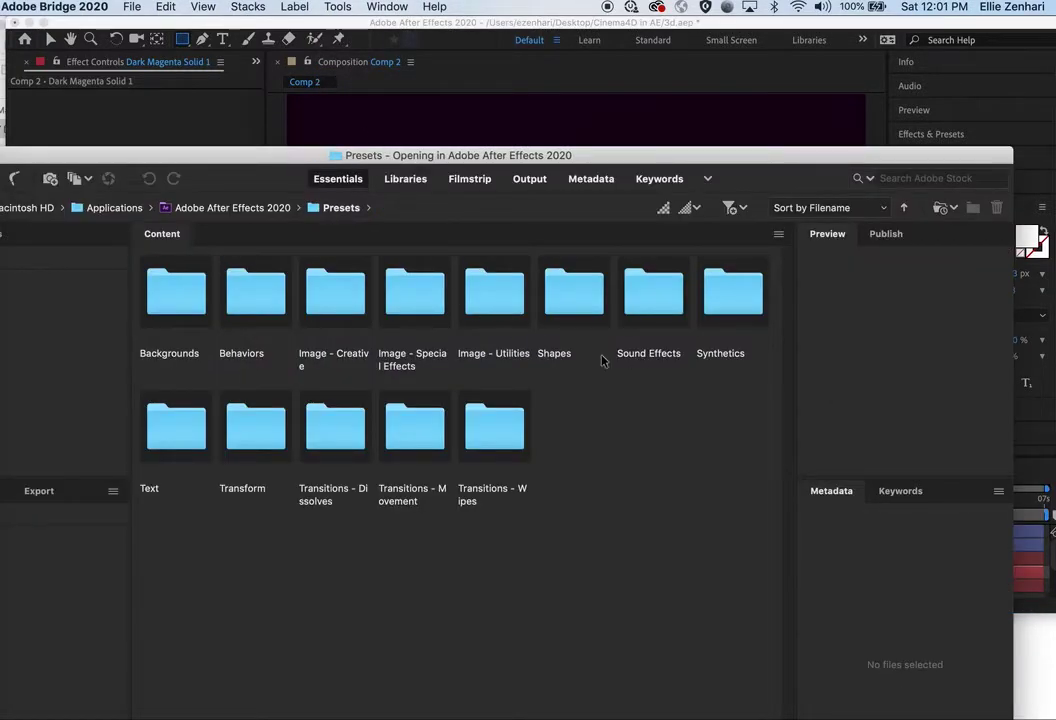
double_click(574, 295)
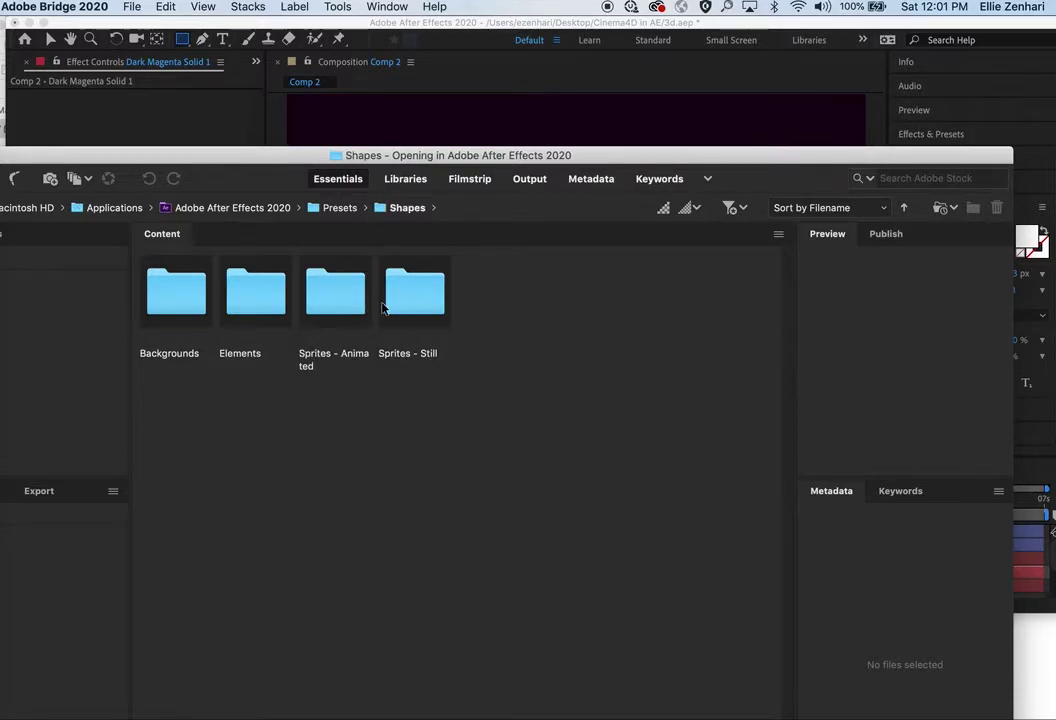
double_click(337, 300)
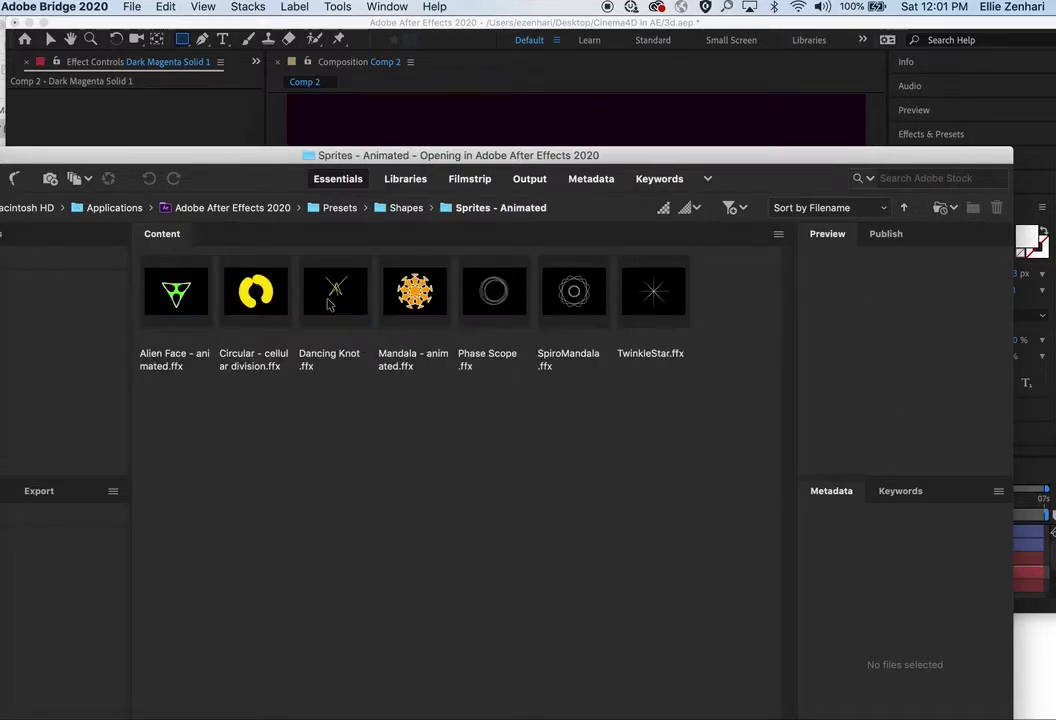
click(487, 300)
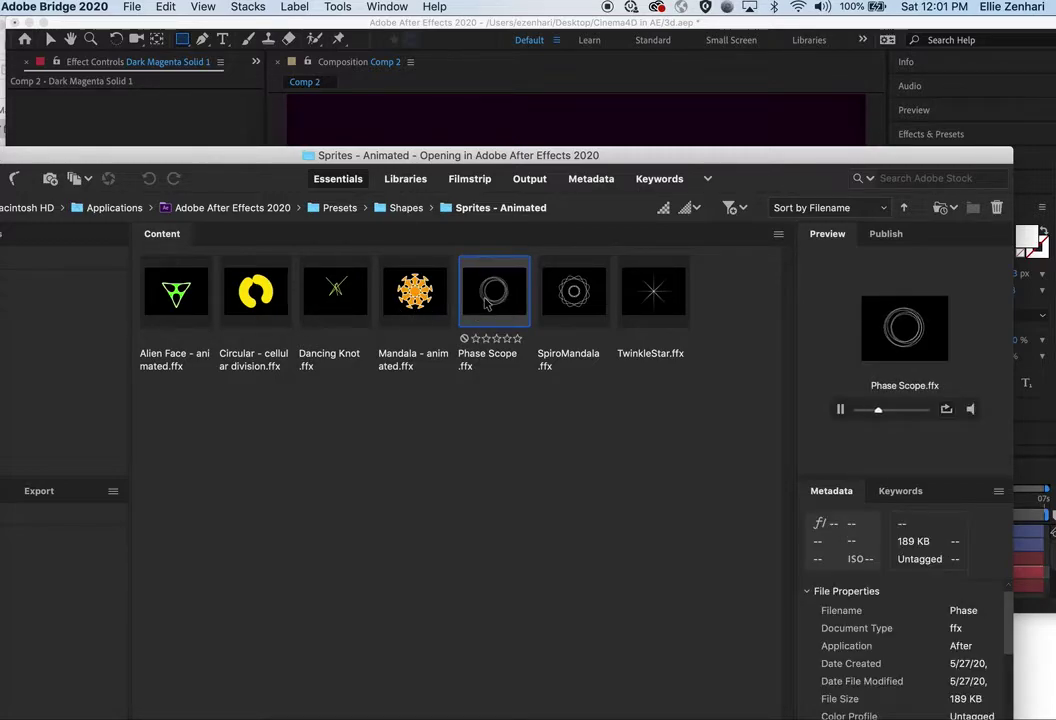
click(175, 305)
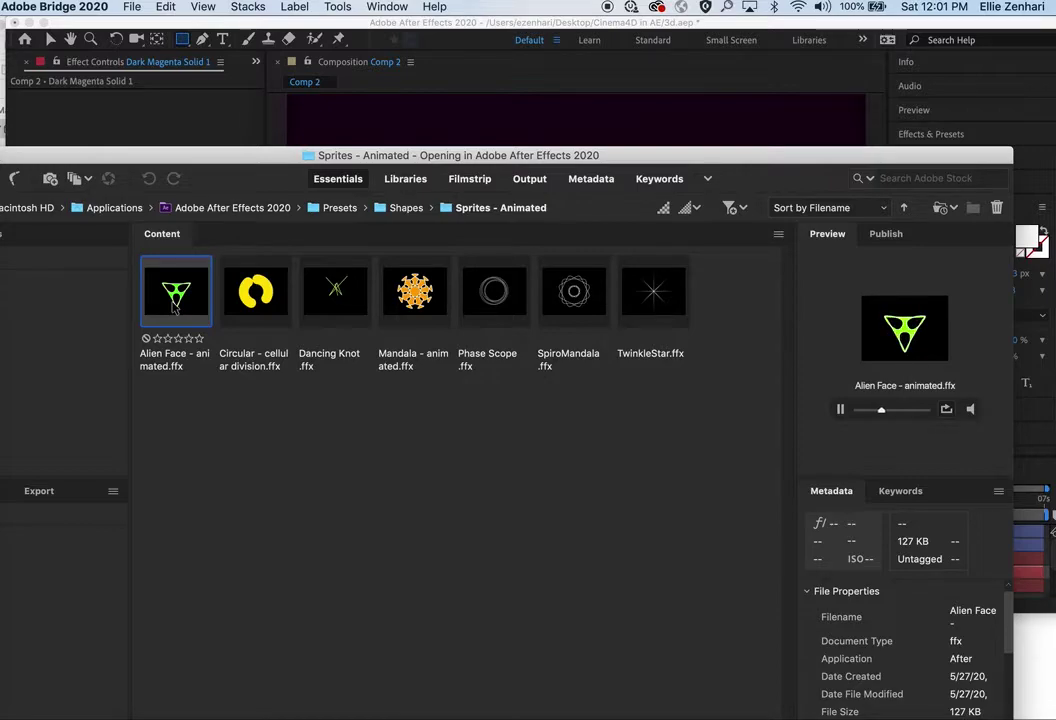
click(248, 300)
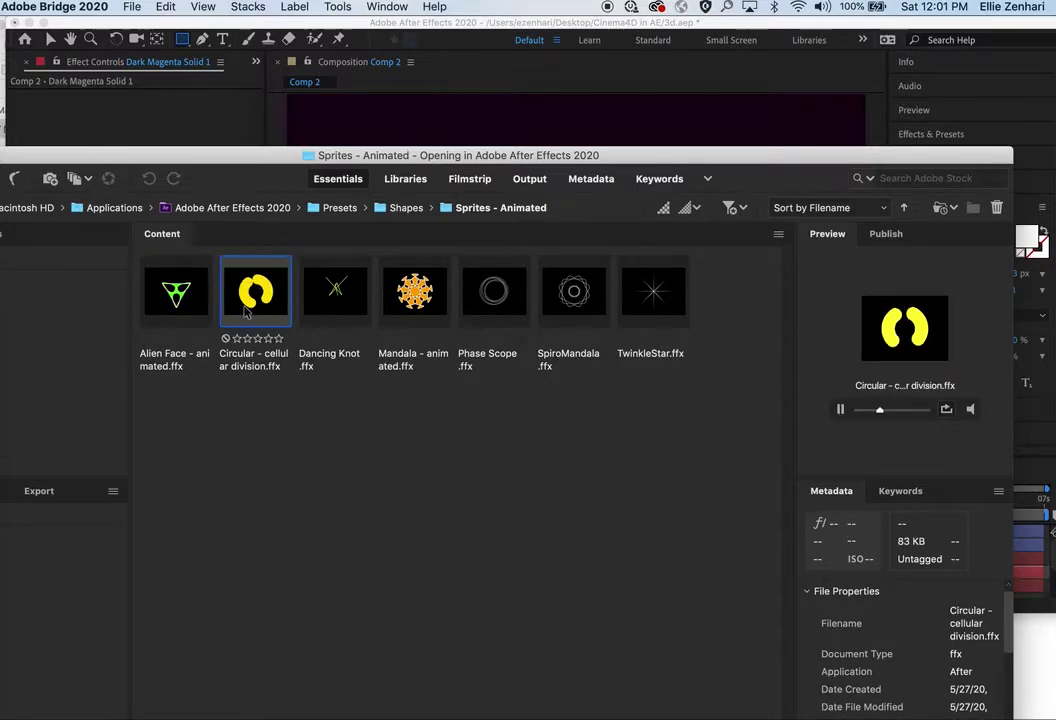
Preview Marquee Chasers and Mod Boxes in Shapes > Elements, then apply Ring Chart.ffx.
click(400, 208)
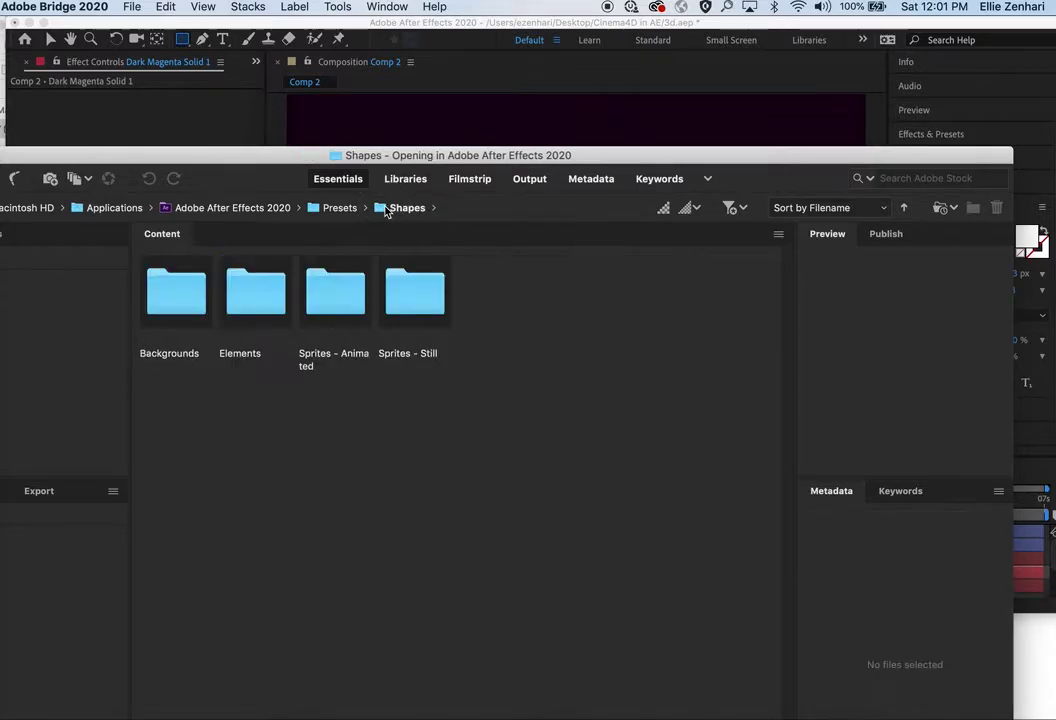
double_click(255, 306)
click(428, 313)
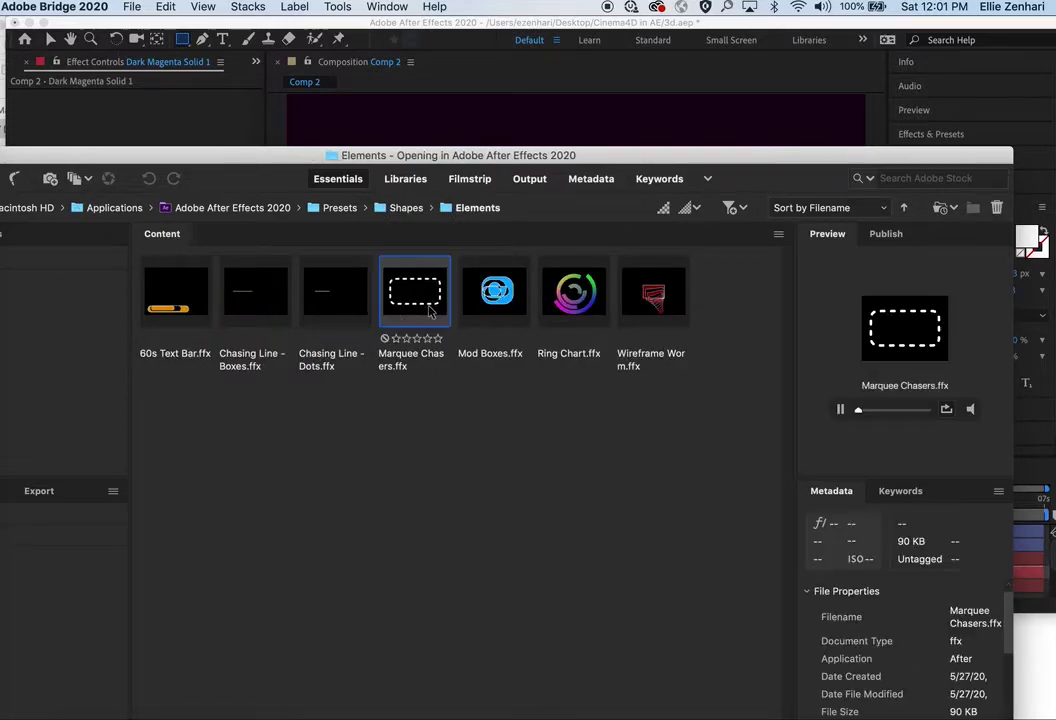
click(513, 305)
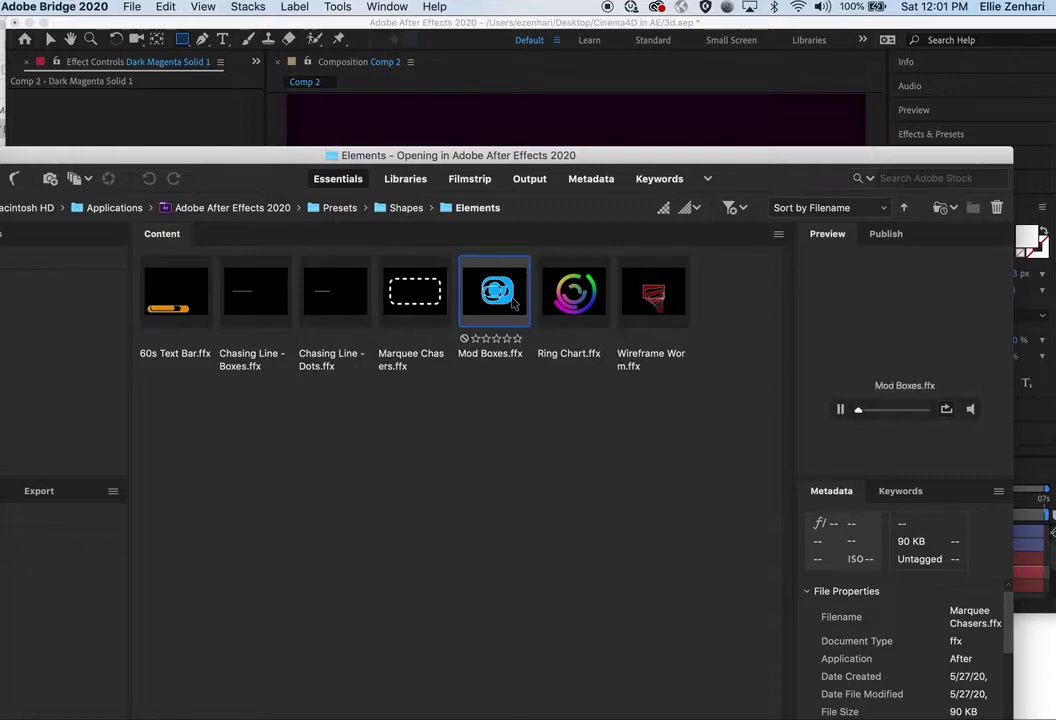
click(578, 310)
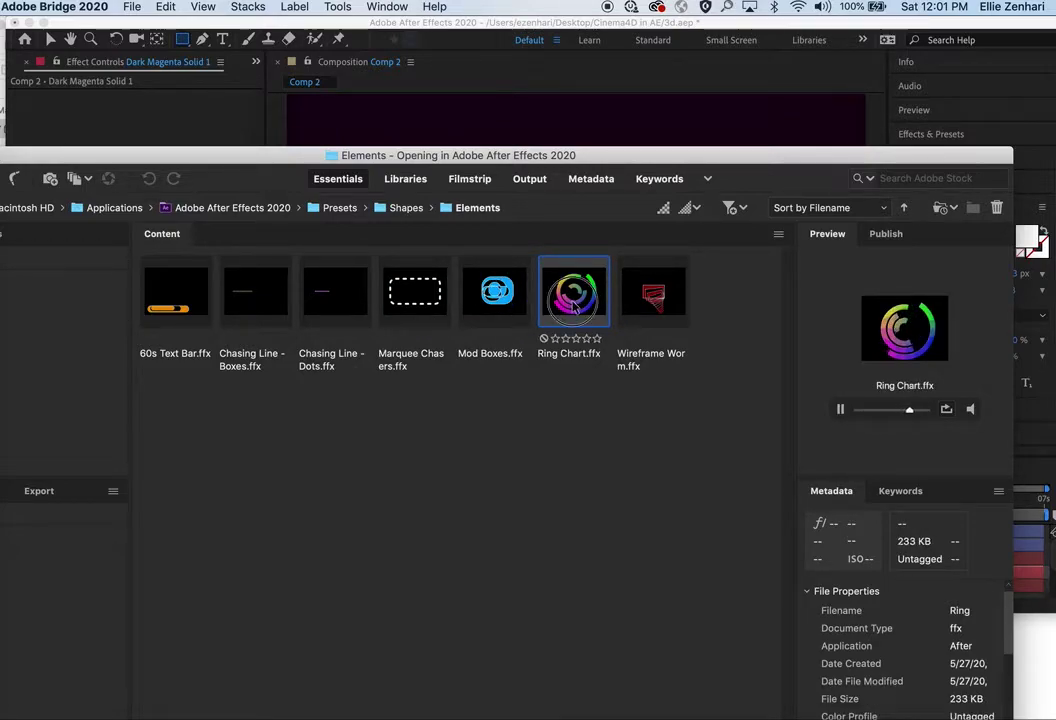
double_click(575, 307)
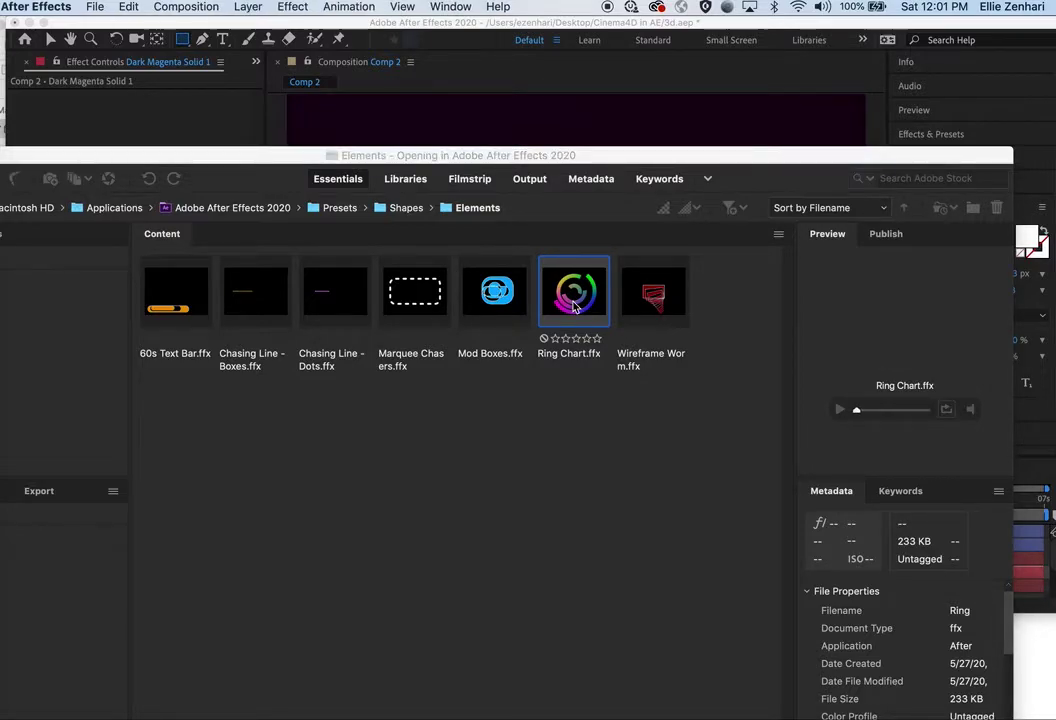
Preview Comp 2, then undo the Ring Chart preset so Shape Layer 2 is a plain diamond again.
key(space)
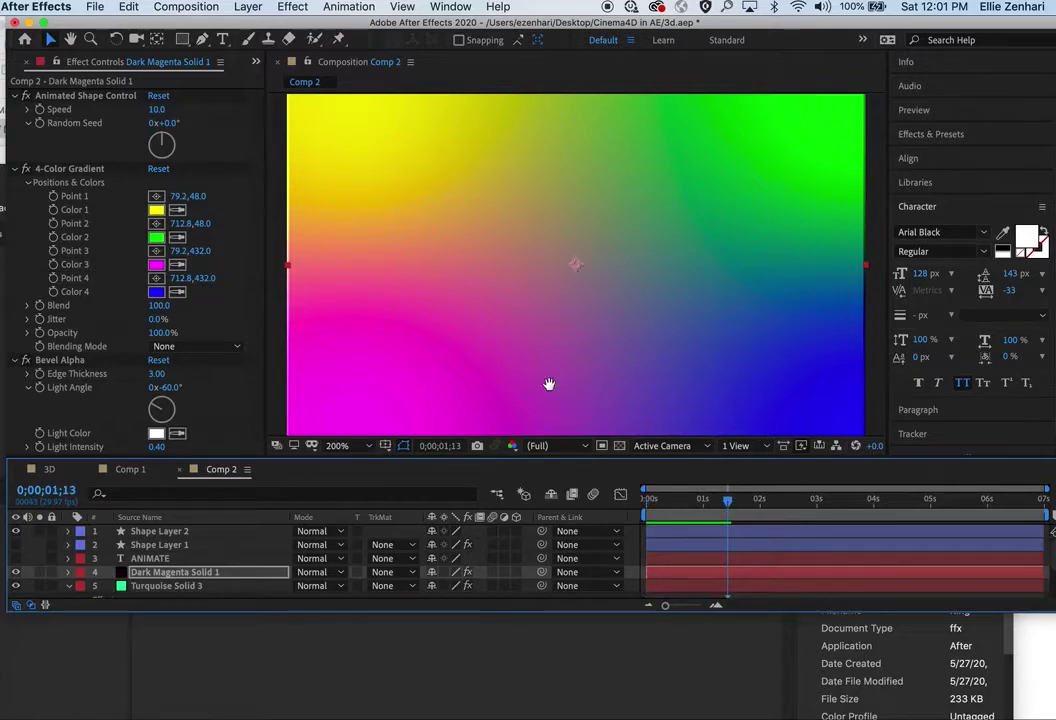
click(130, 535)
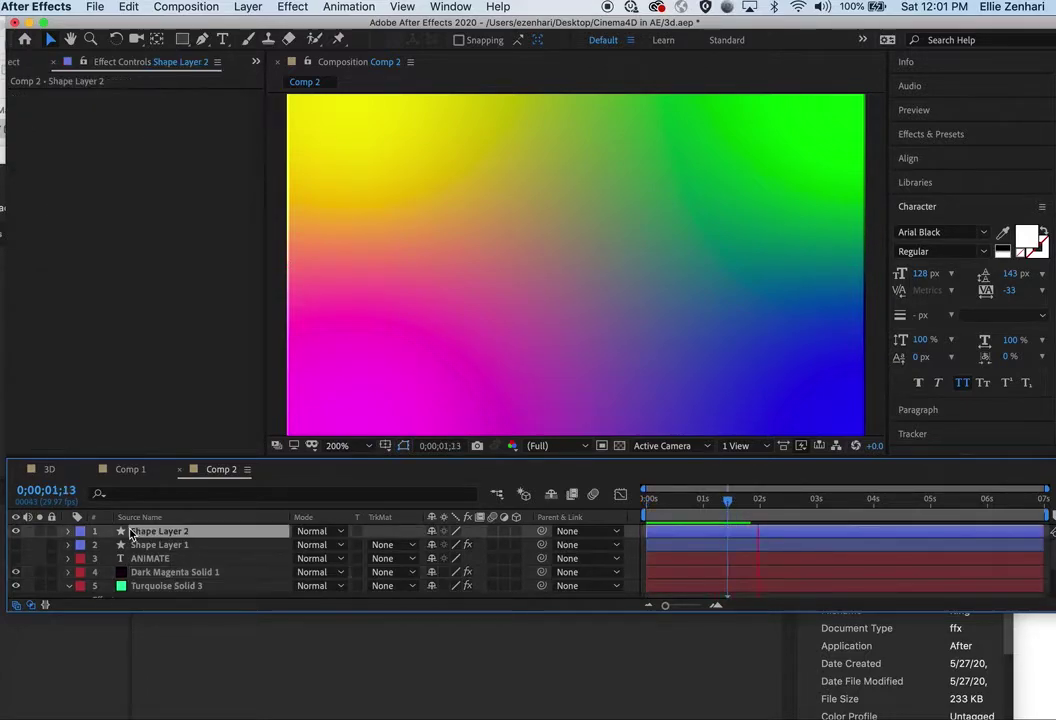
key(super+z)
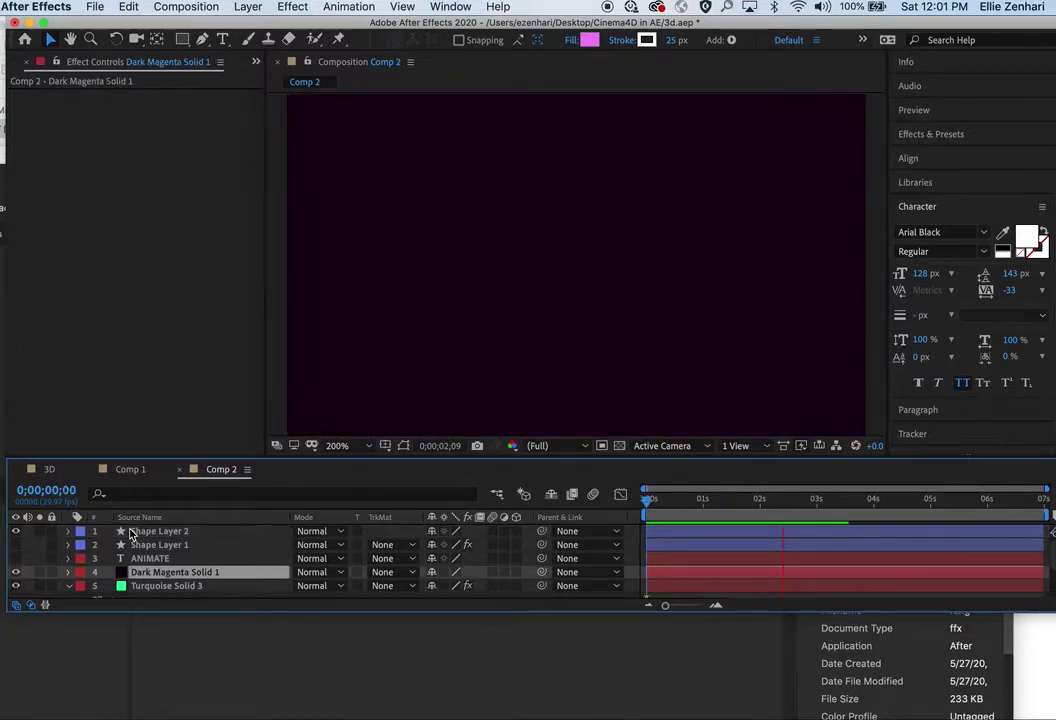
click(137, 534)
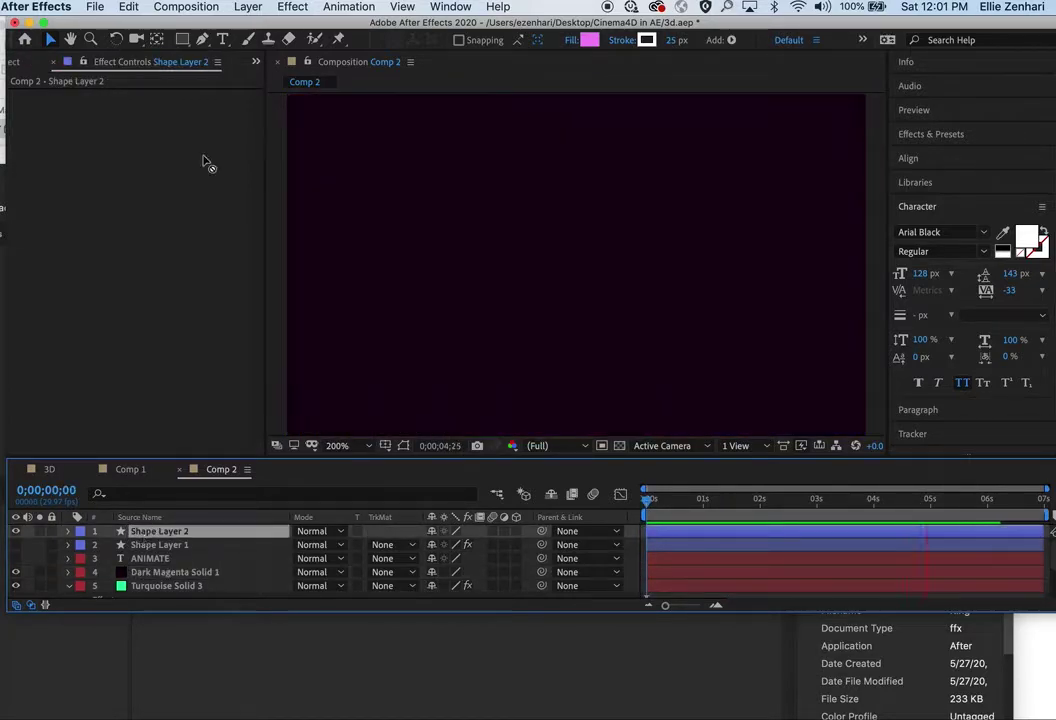
click(342, 7)
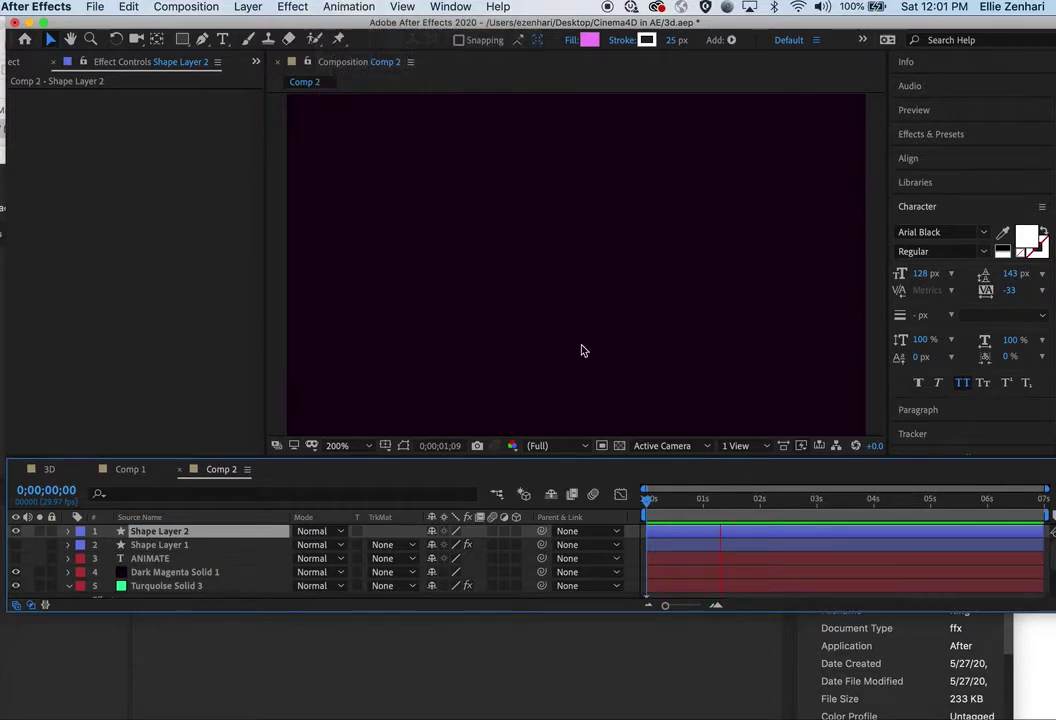
click(349, 7)
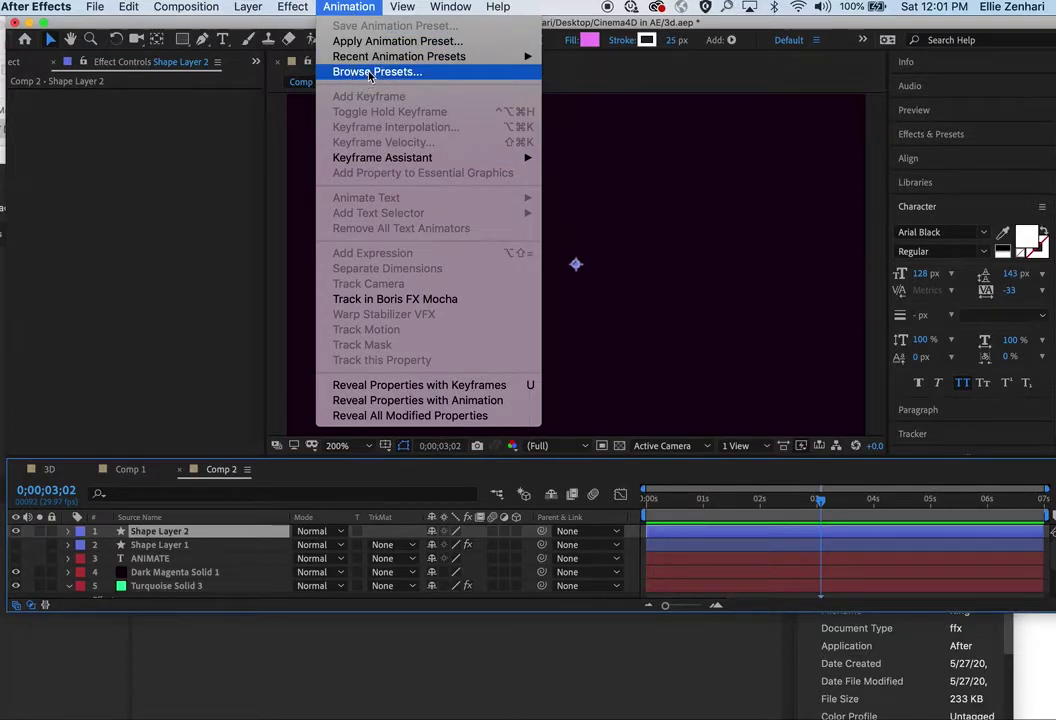
click(372, 73)
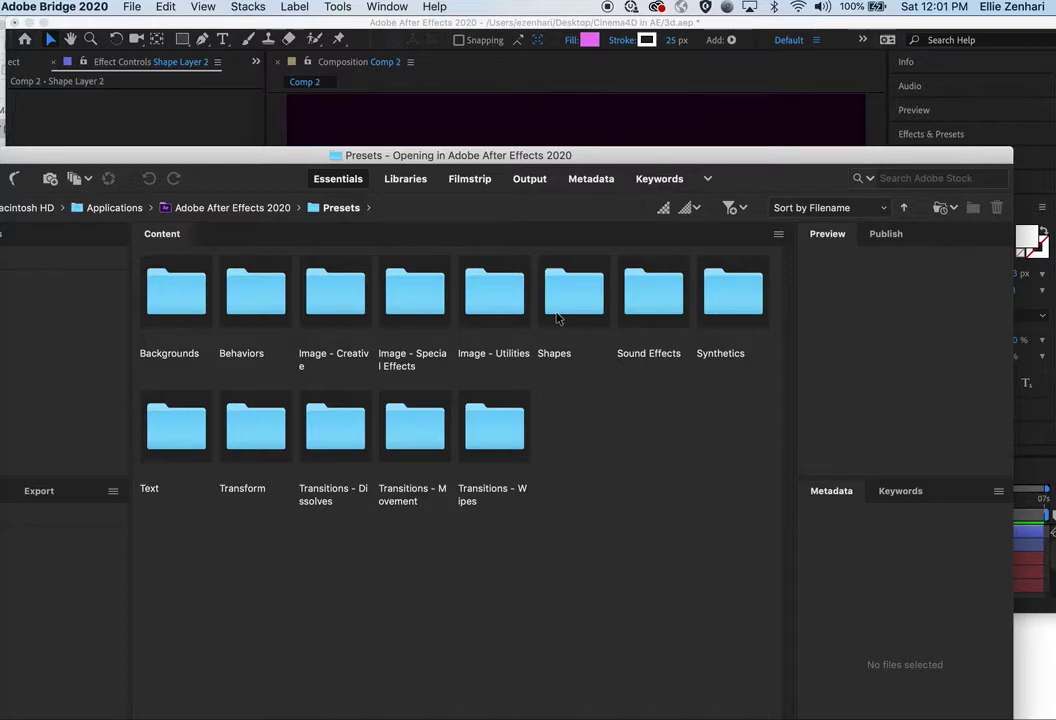
double_click(559, 314)
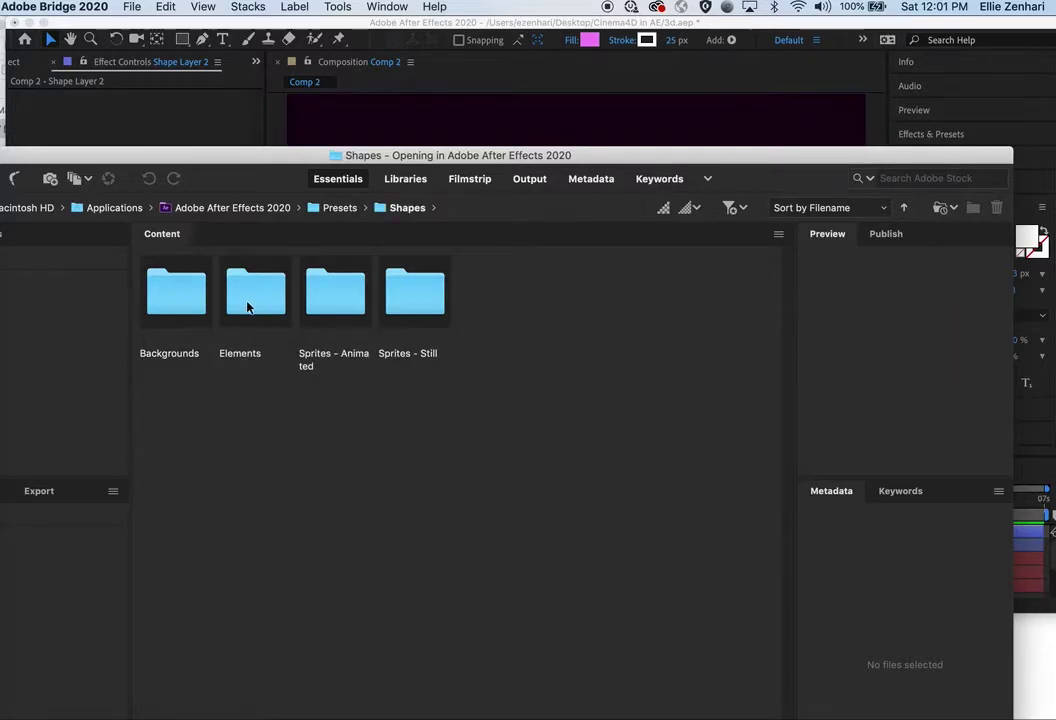
double_click(338, 297)
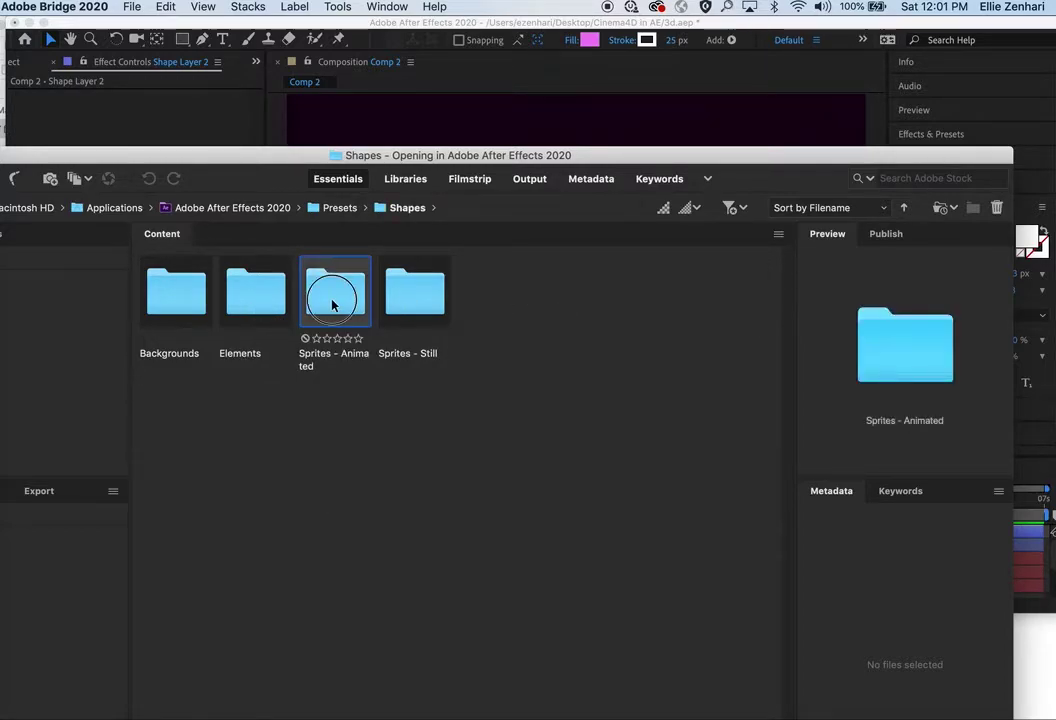
click(565, 303)
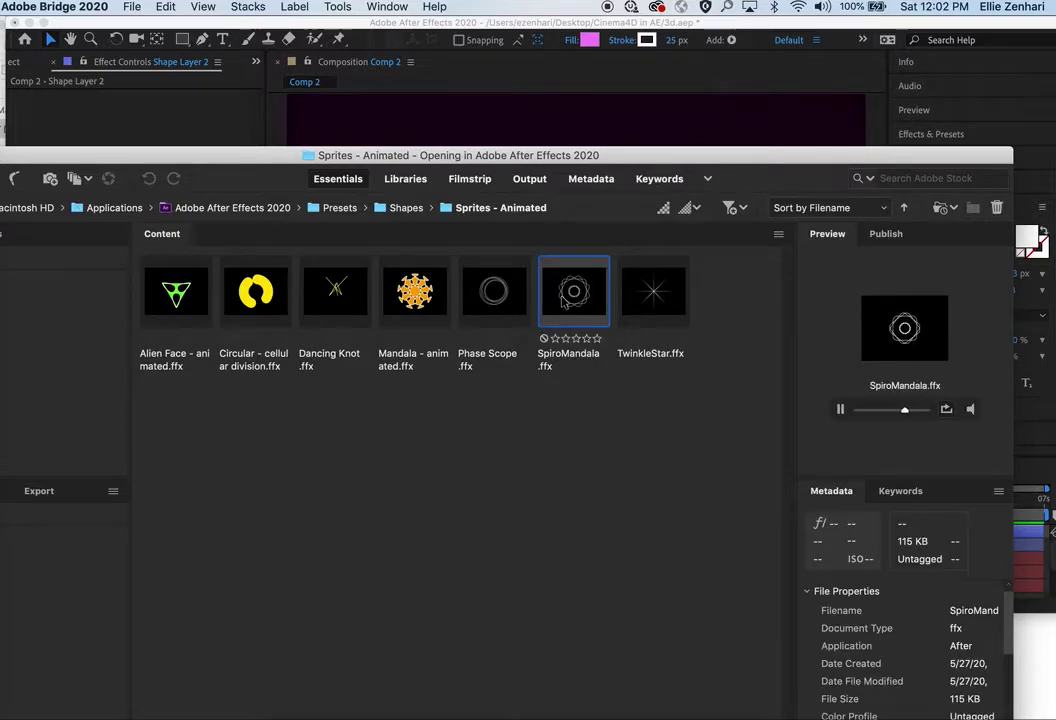
double_click(565, 303)
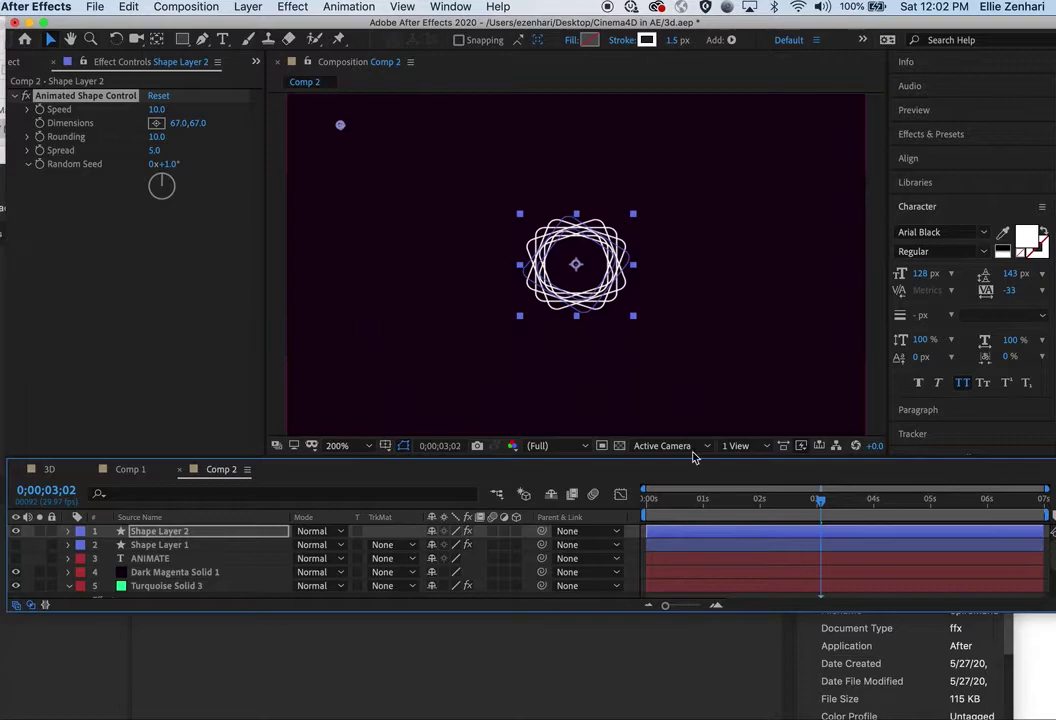
key(super+z)
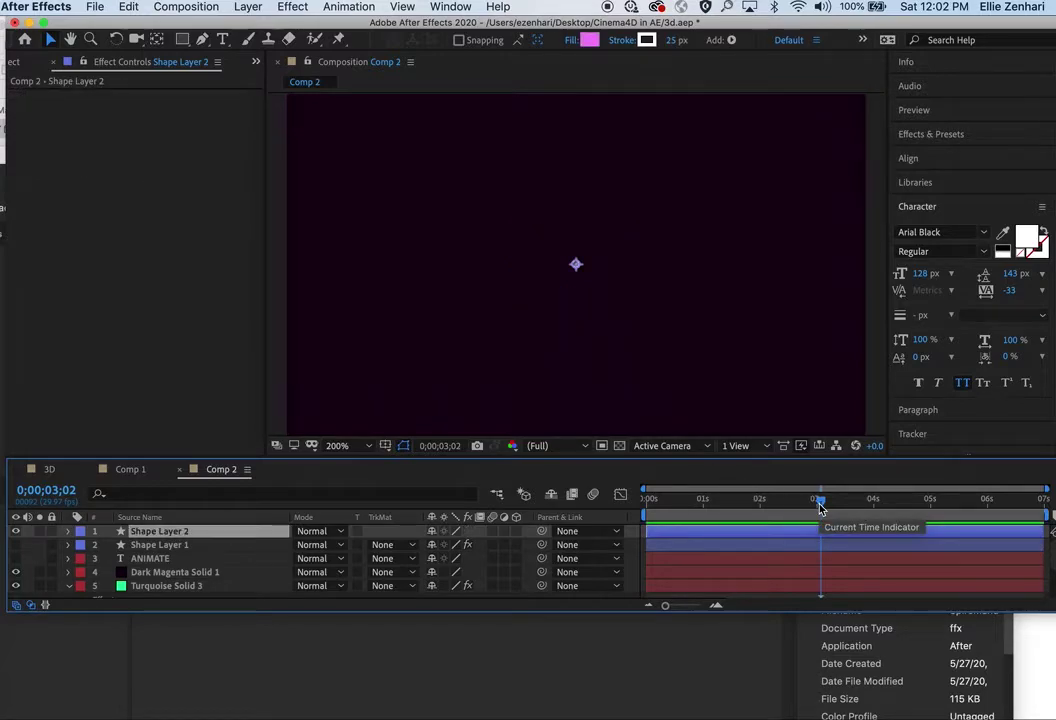
key(Home)
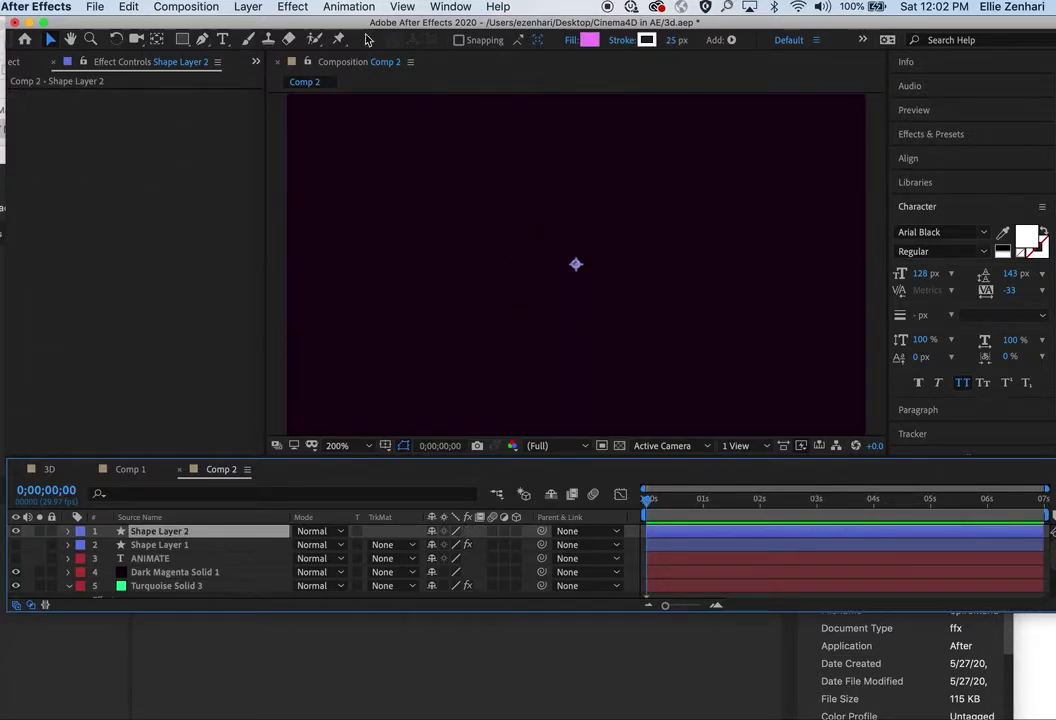
click(352, 7)
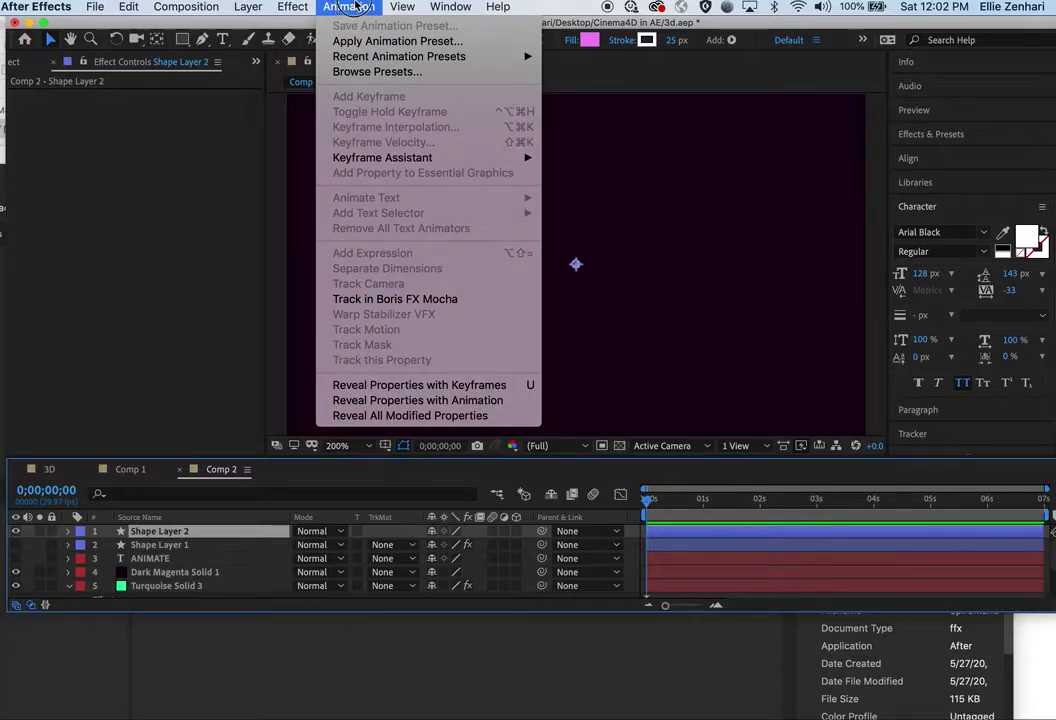
Apply SpiroMandala.ffx from Shapes > Sprites - Animated to Shape Layer 2, then deselect it.
click(358, 74)
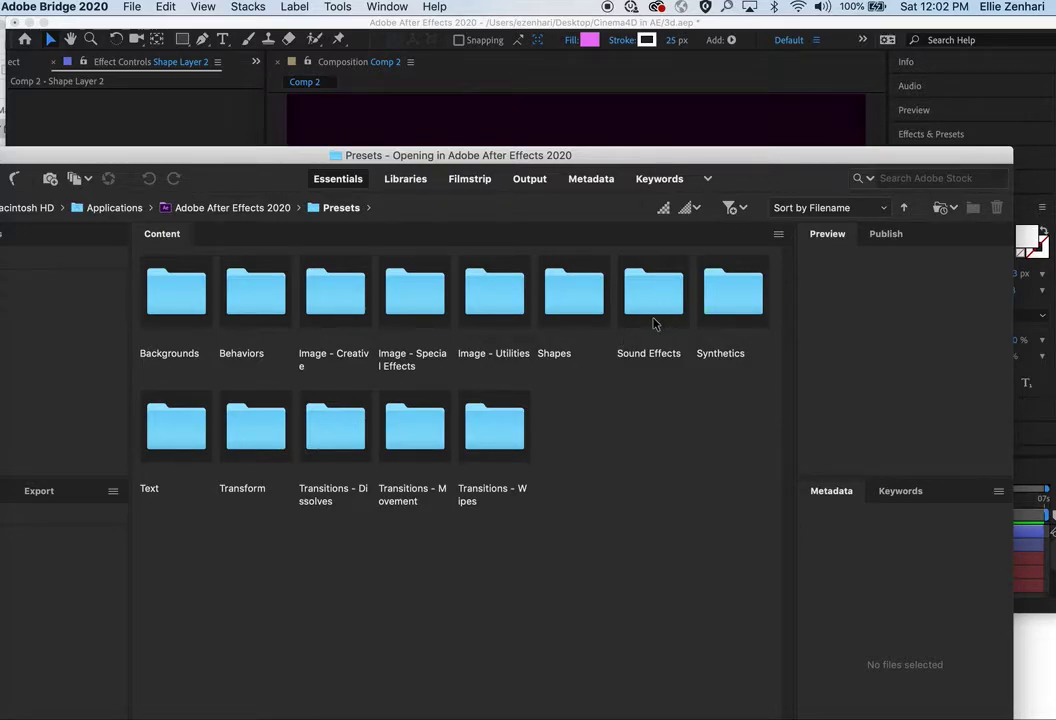
double_click(581, 310)
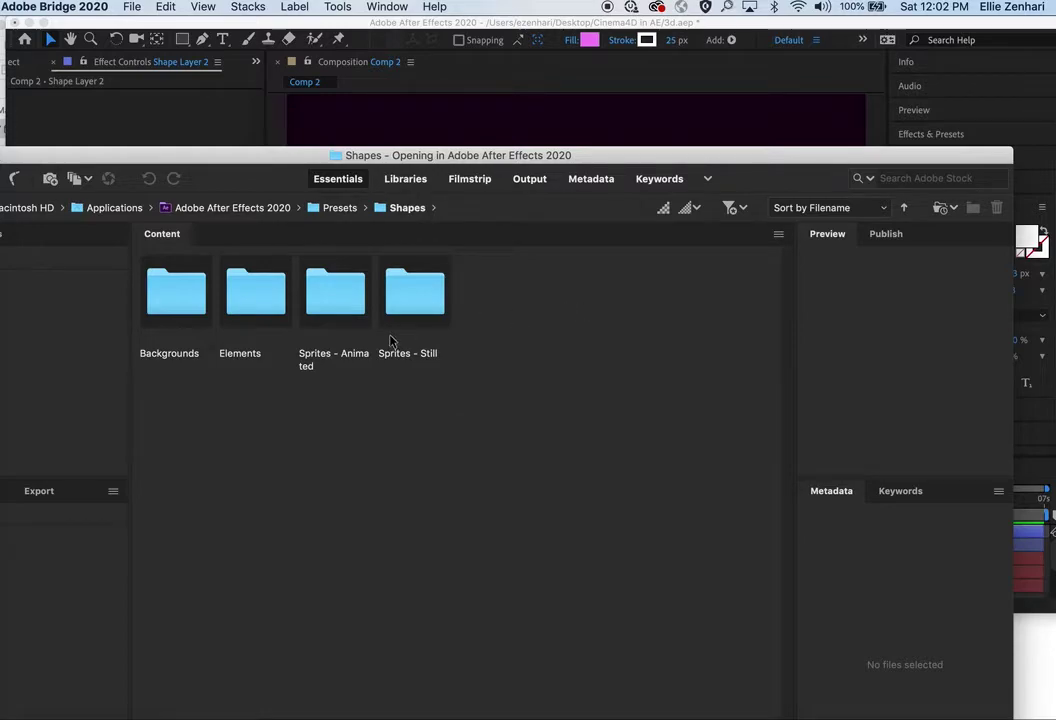
double_click(336, 295)
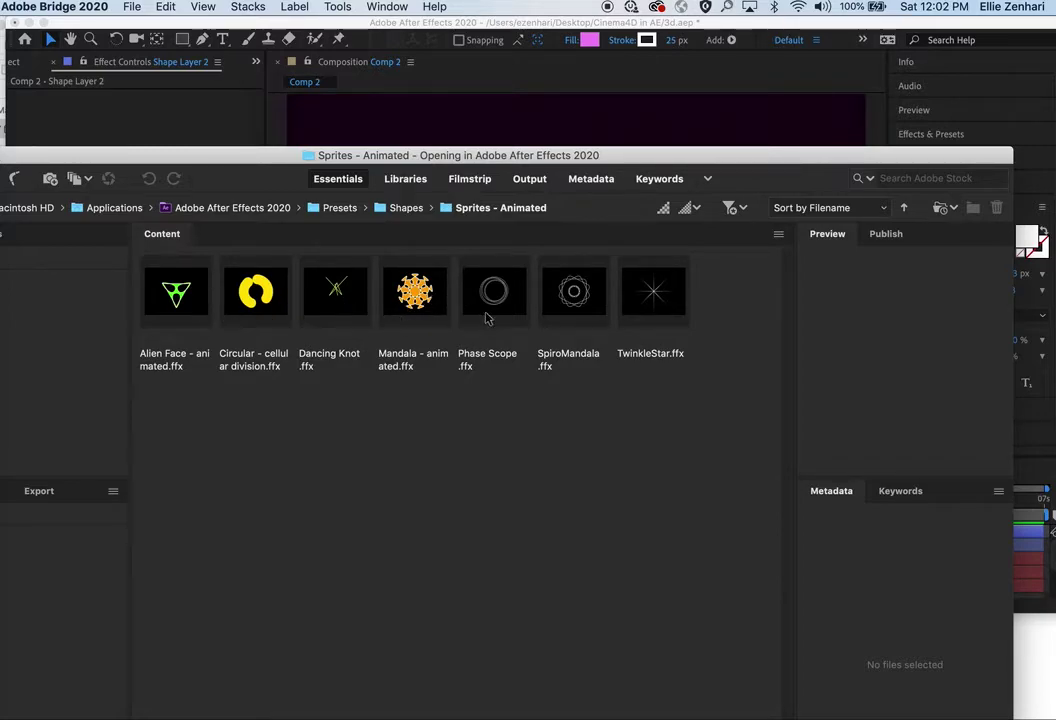
double_click(574, 310)
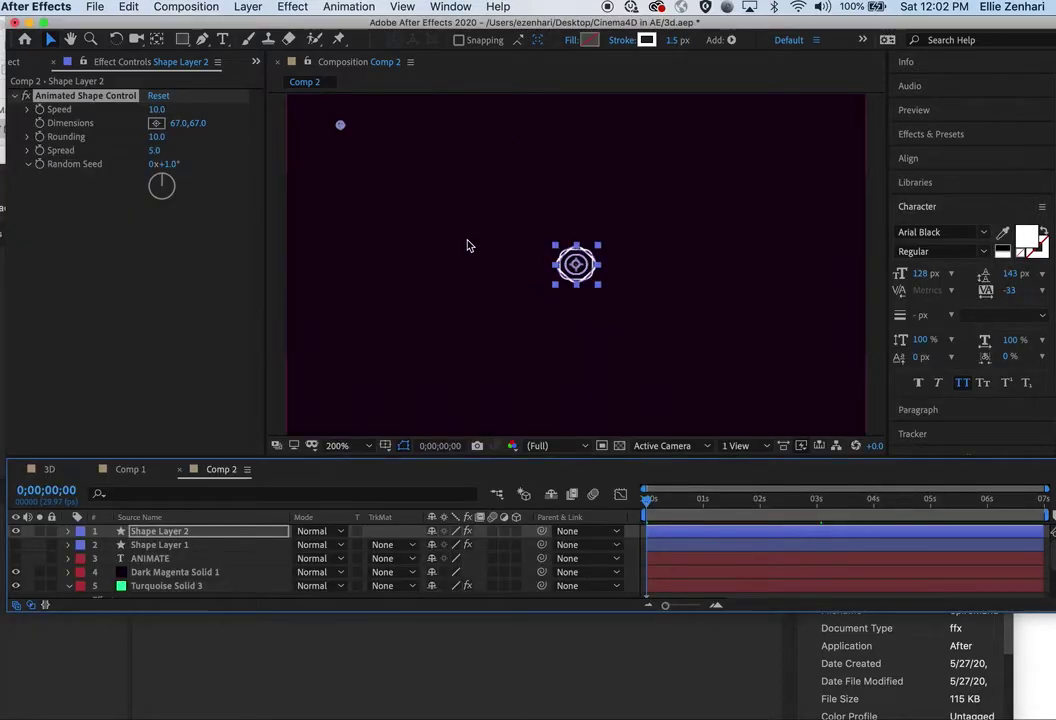
click(468, 245)
Preview the mandala, then remove Shape Layer 2's Animated Shape Control effect and return to 0;00;00;00.
key(space)
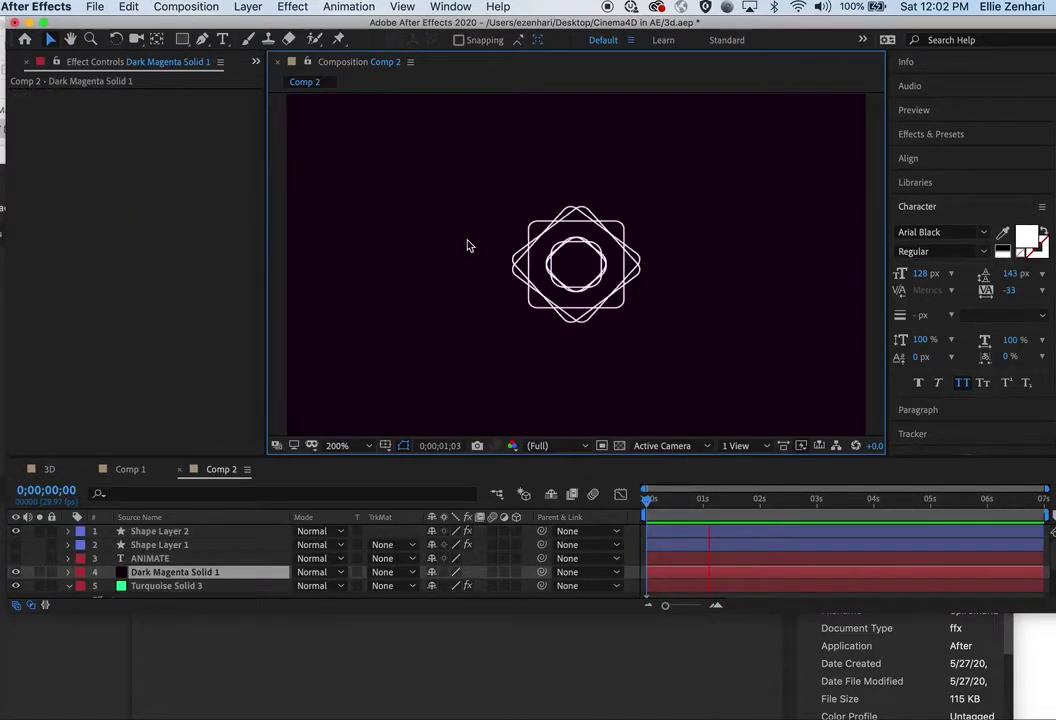
key(space)
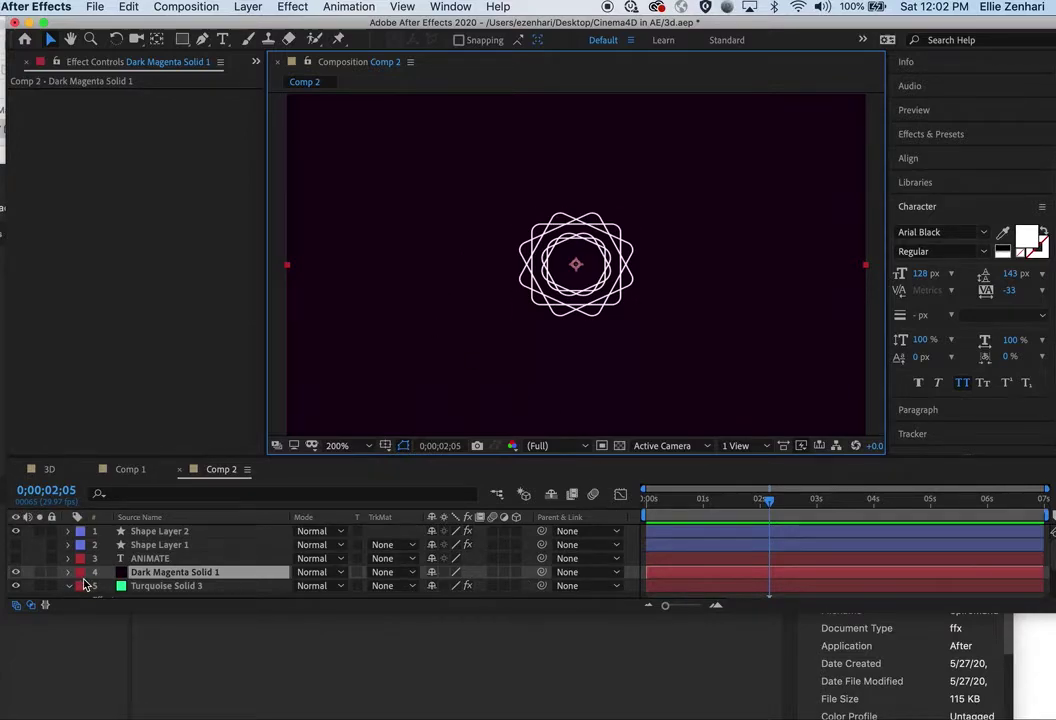
click(72, 533)
click(68, 531)
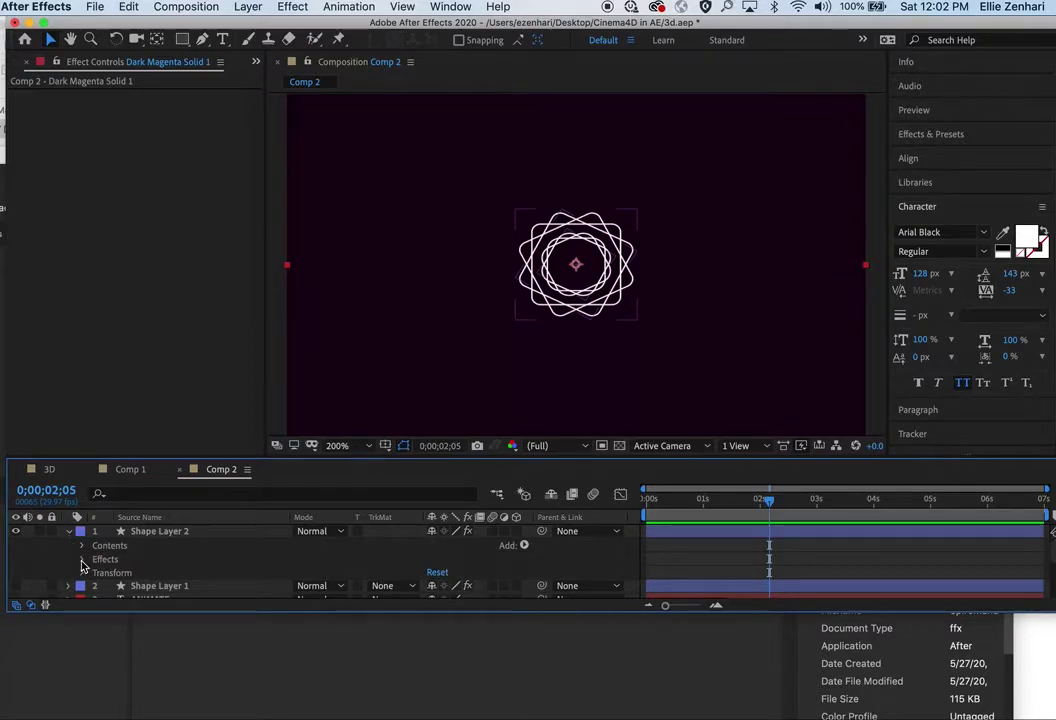
click(82, 560)
scroll(146, 557, down, 3)
scroll(148, 557, up, 3)
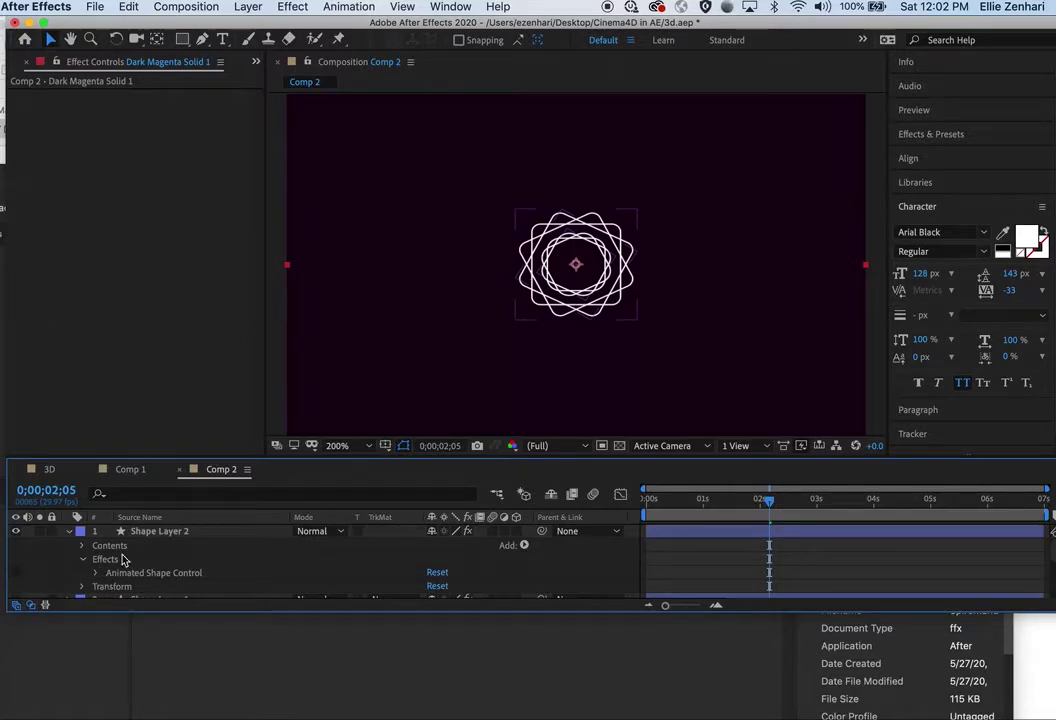
click(150, 534)
key(super+z)
key(Home)
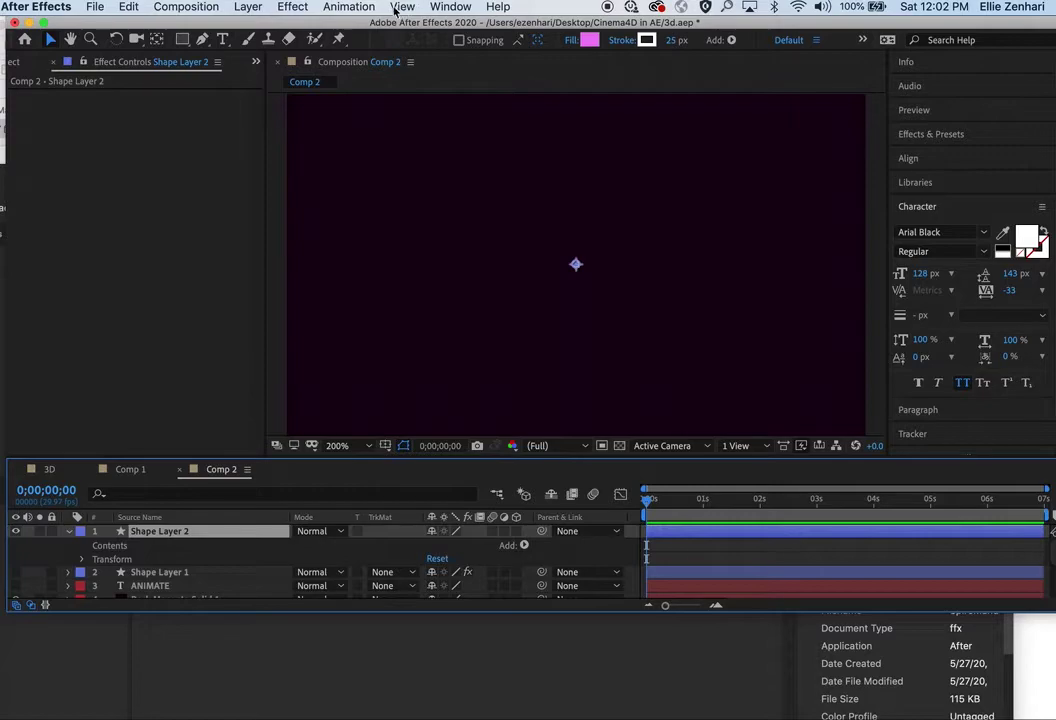
click(349, 7)
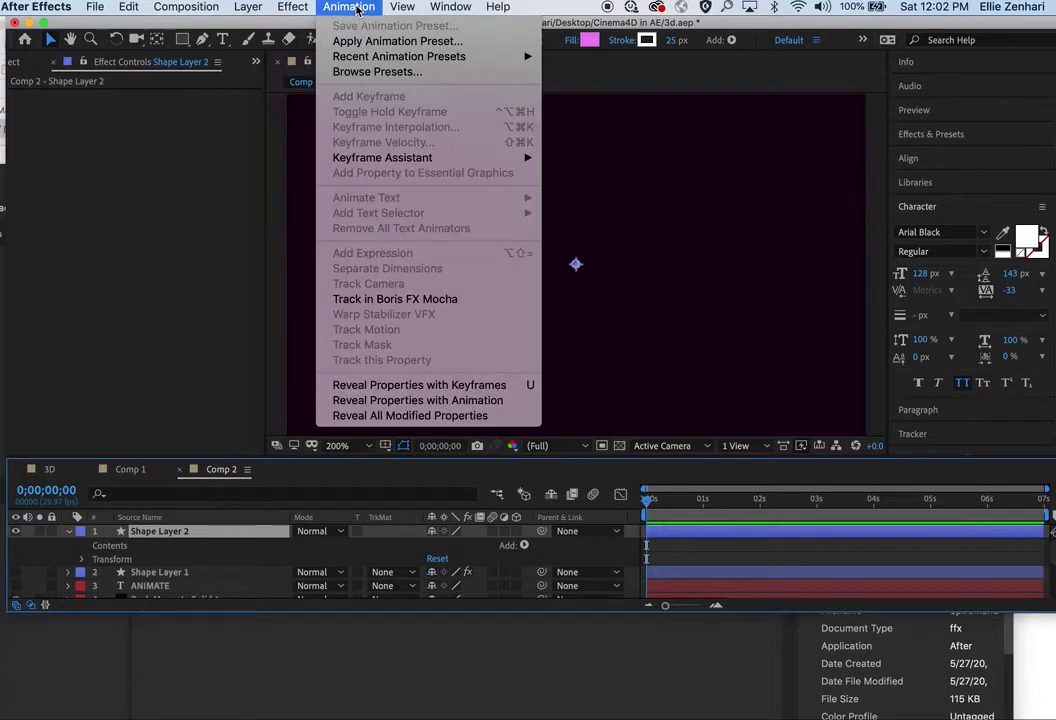
Preview Chasing Line - Dots, then apply Marquee Chasers.ffx from Shapes > Elements to Shape Layer 2.
click(357, 74)
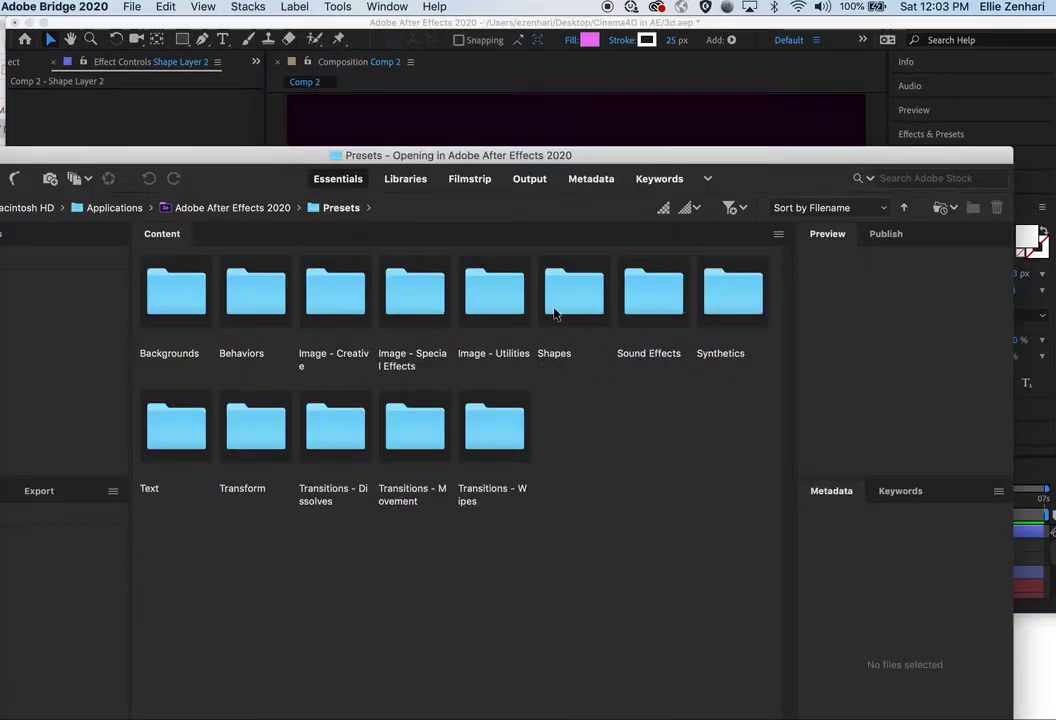
double_click(556, 308)
click(250, 310)
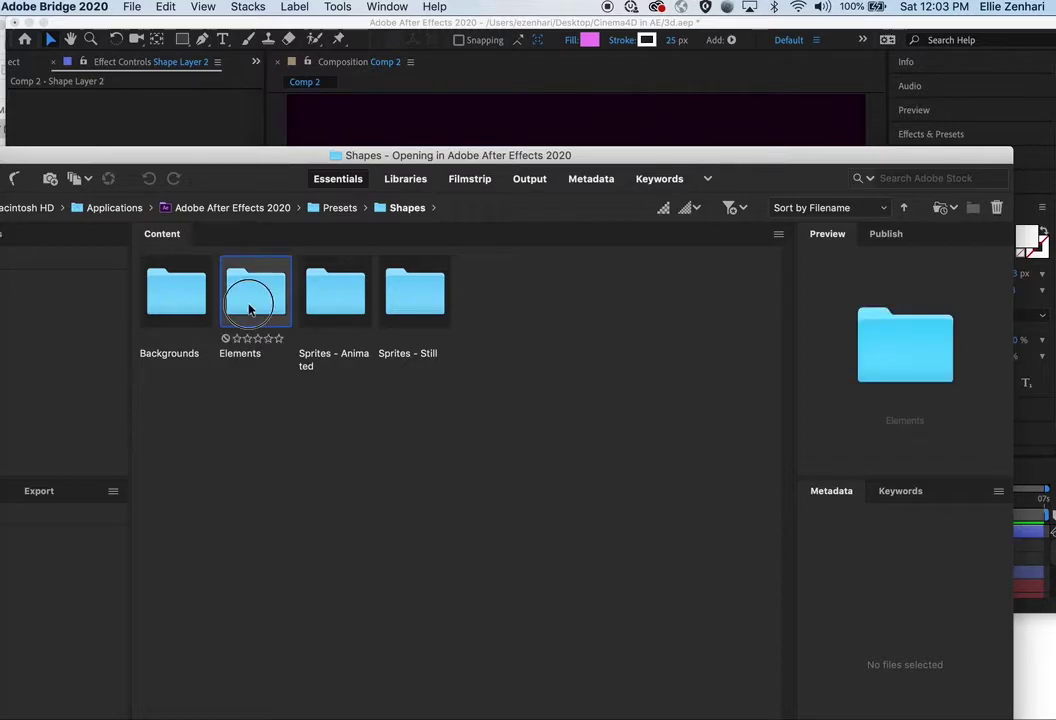
double_click(250, 310)
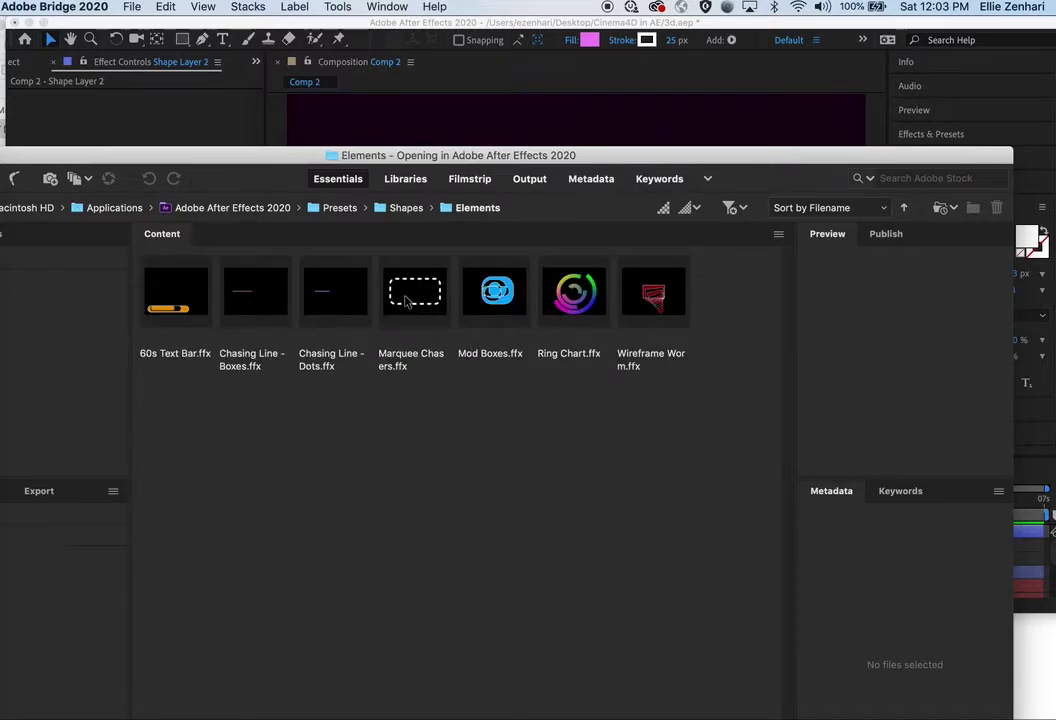
click(334, 316)
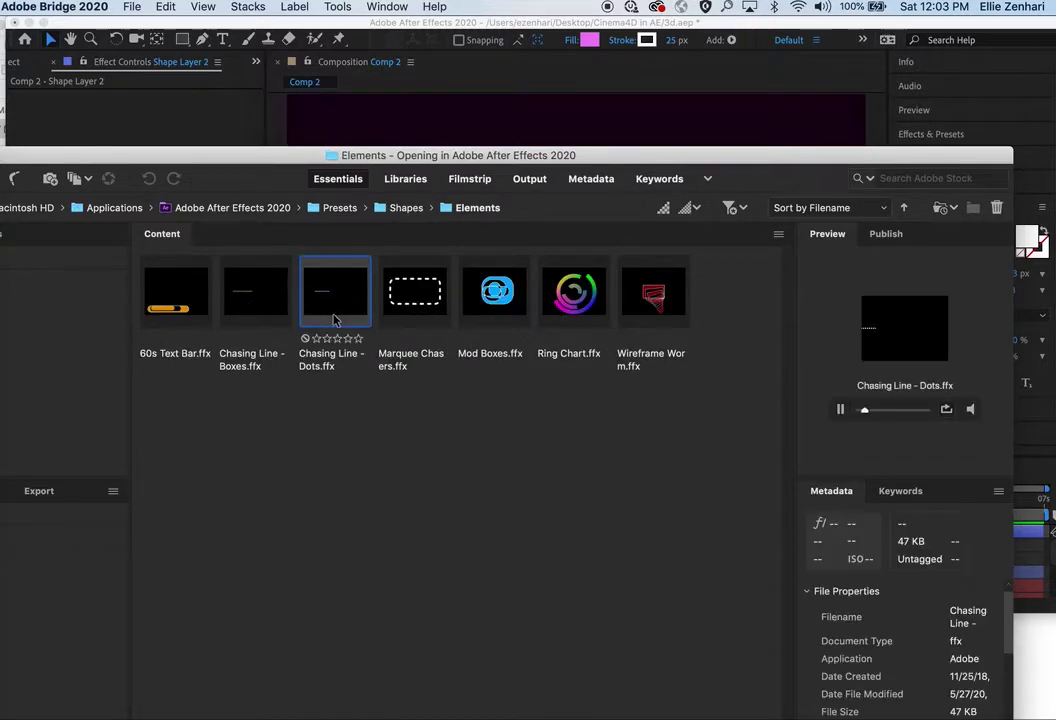
click(406, 316)
double_click(406, 316)
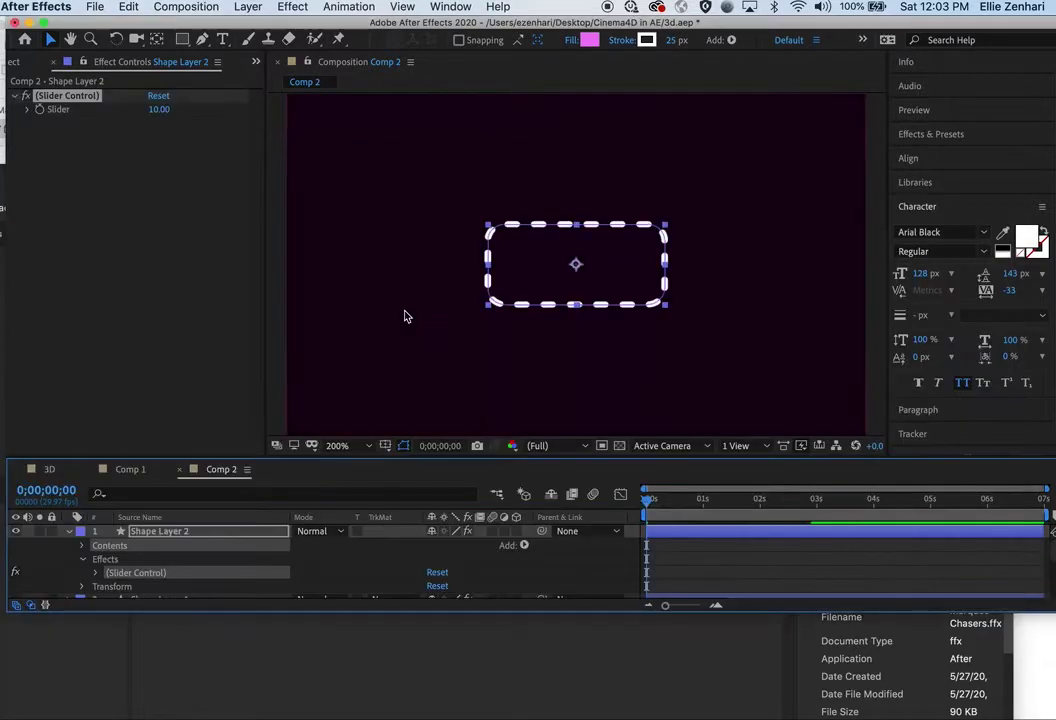
Preview the marquee animation, rewind to the start, and make Shape Layer 2 a 3D layer.
key(space)
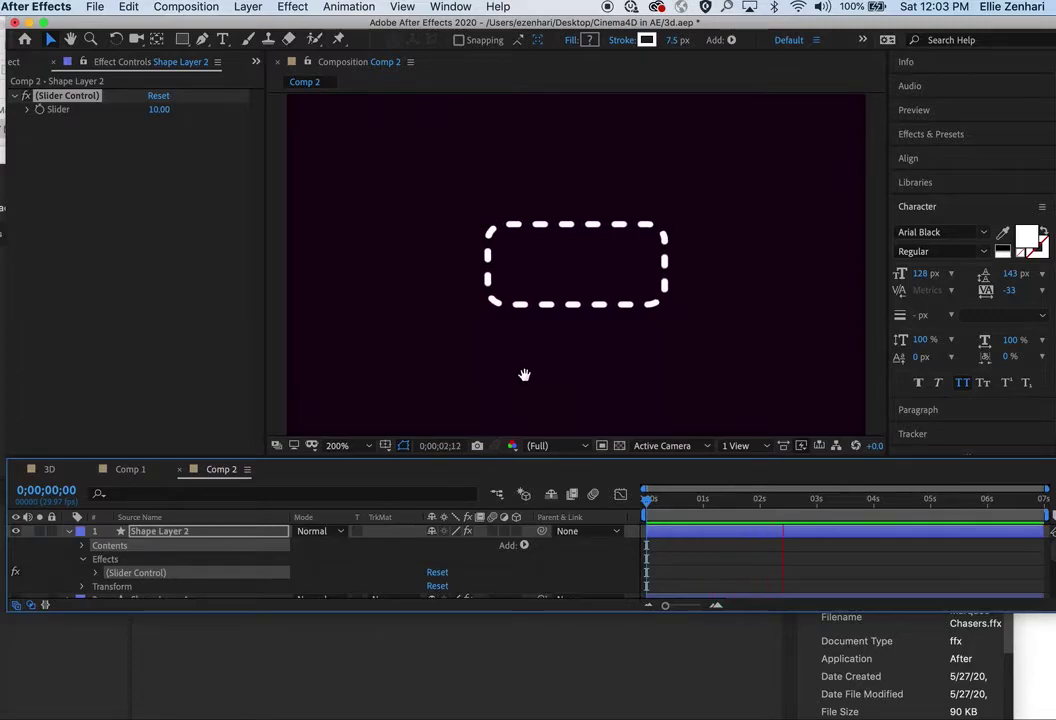
key(space)
key(Home)
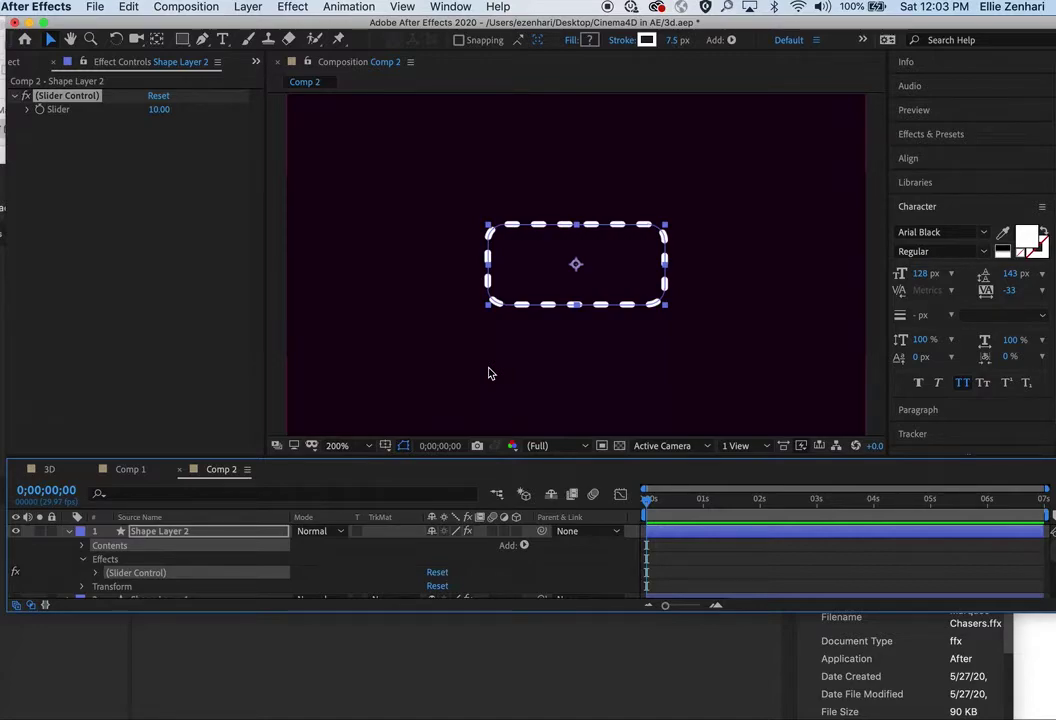
click(516, 531)
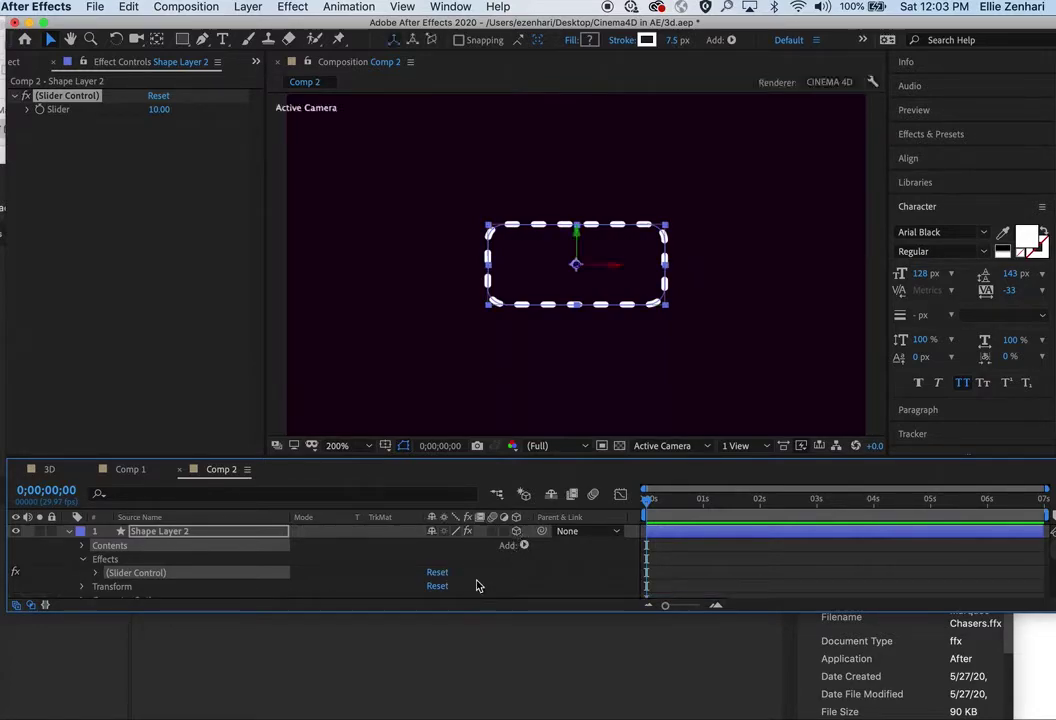
click(70, 532)
Enlarge the timeline and reveal Shape Layer 2's Transform and Geometry Options properties.
click(70, 532)
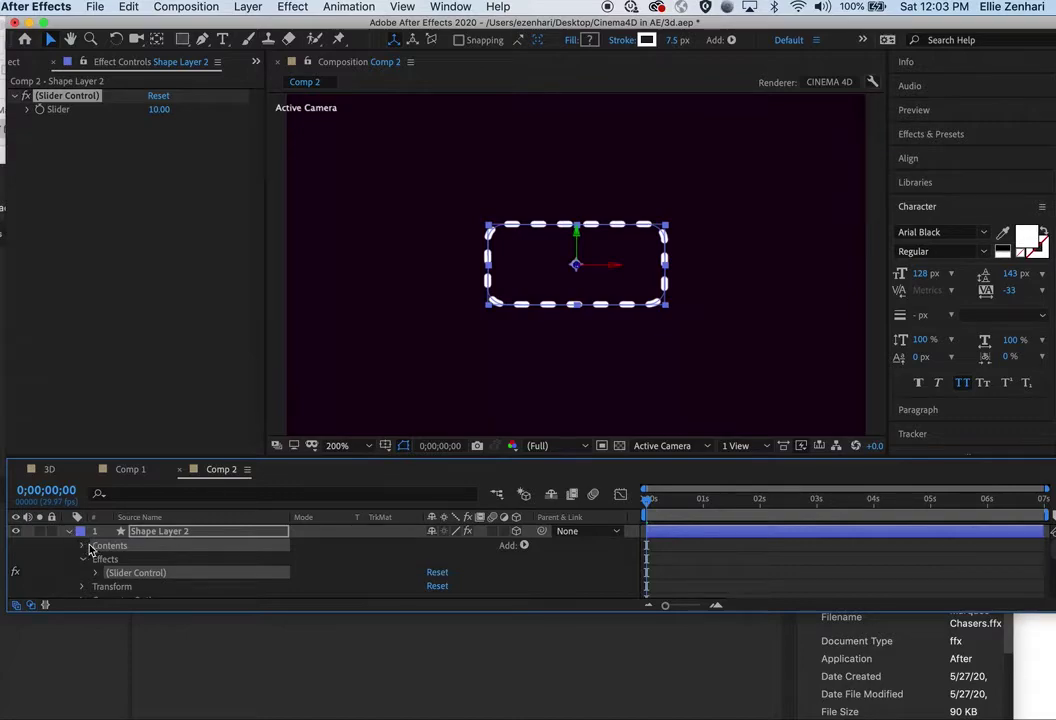
scroll(193, 587, down, 3)
scroll(196, 588, up, 2)
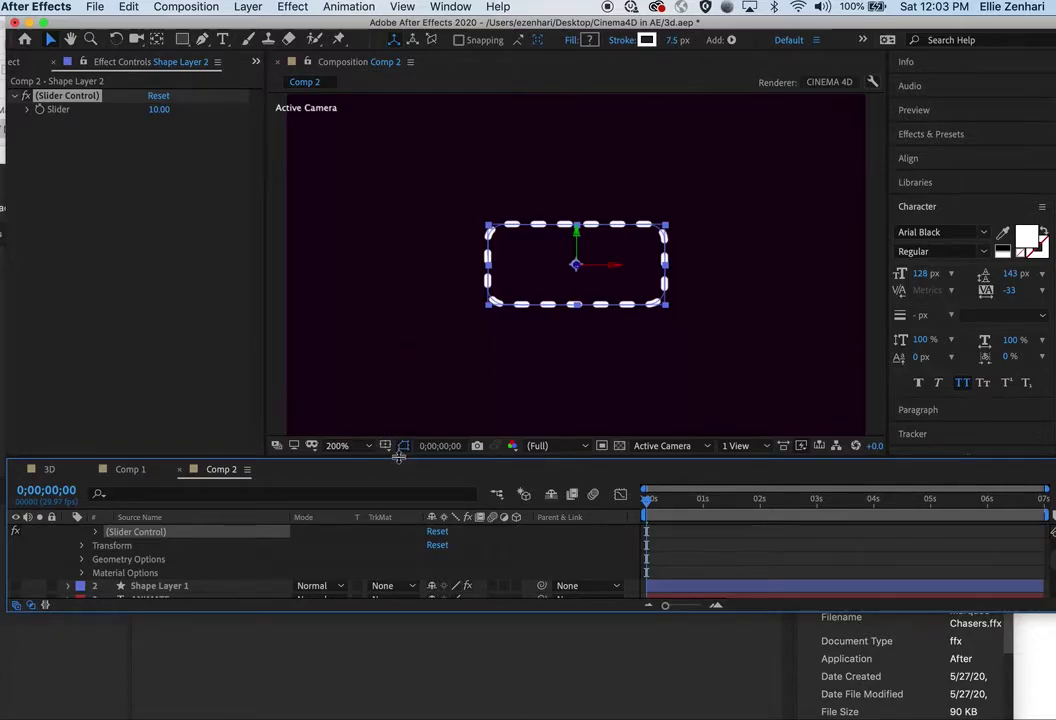
drag(398, 455, 406, 321)
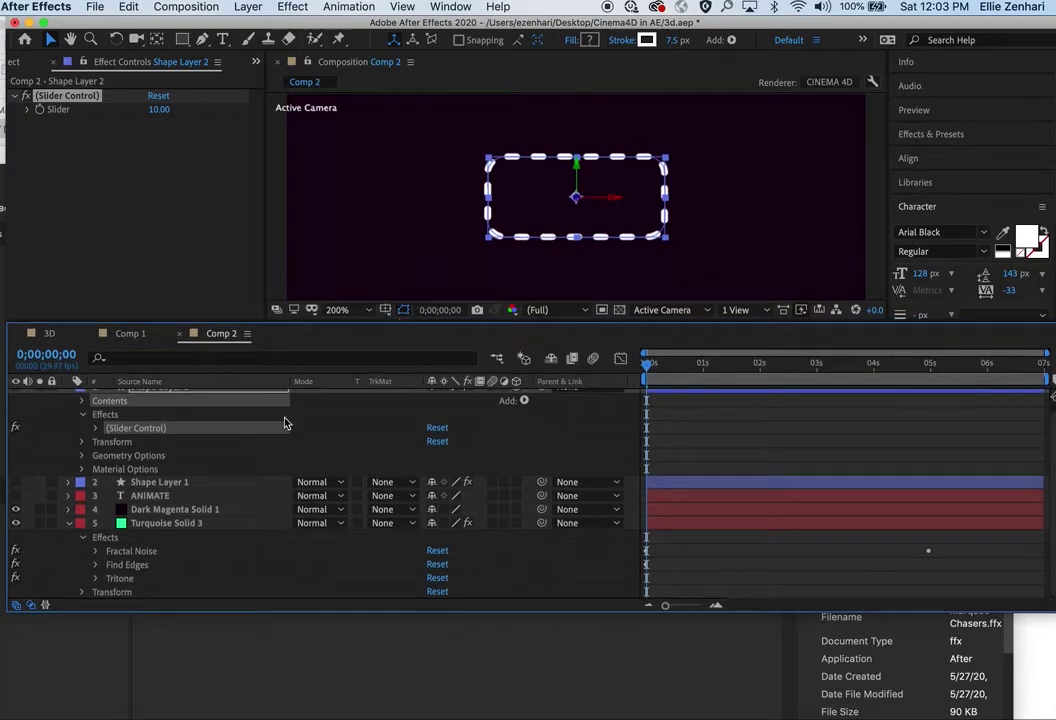
click(83, 442)
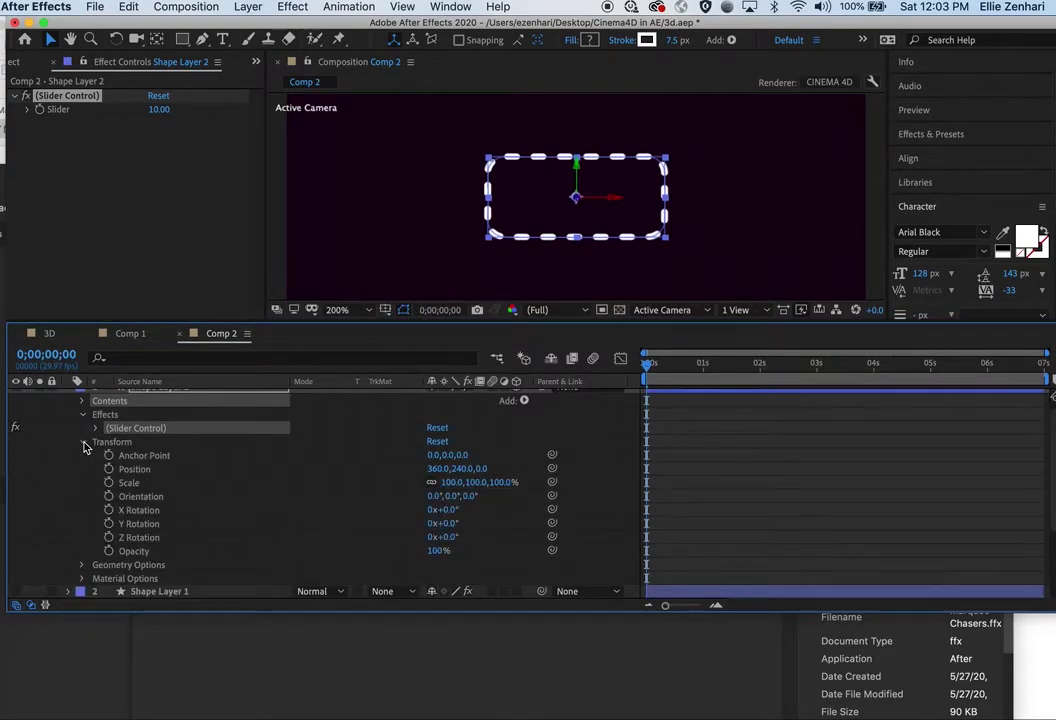
click(82, 565)
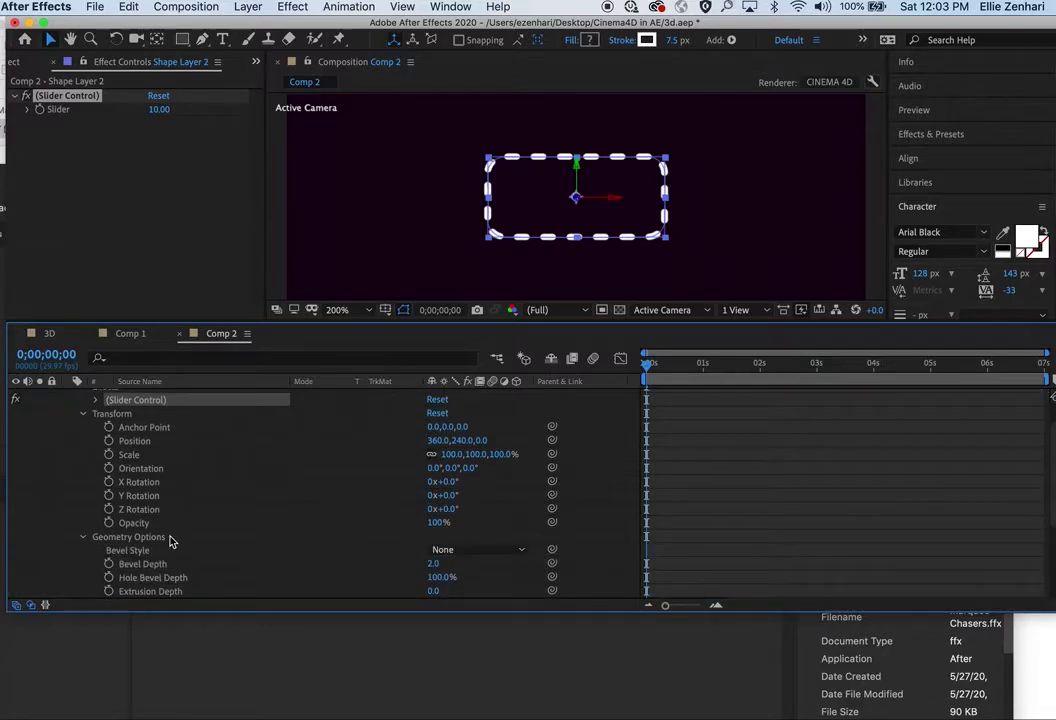
scroll(313, 537, down, 3)
scroll(533, 472, up, 5)
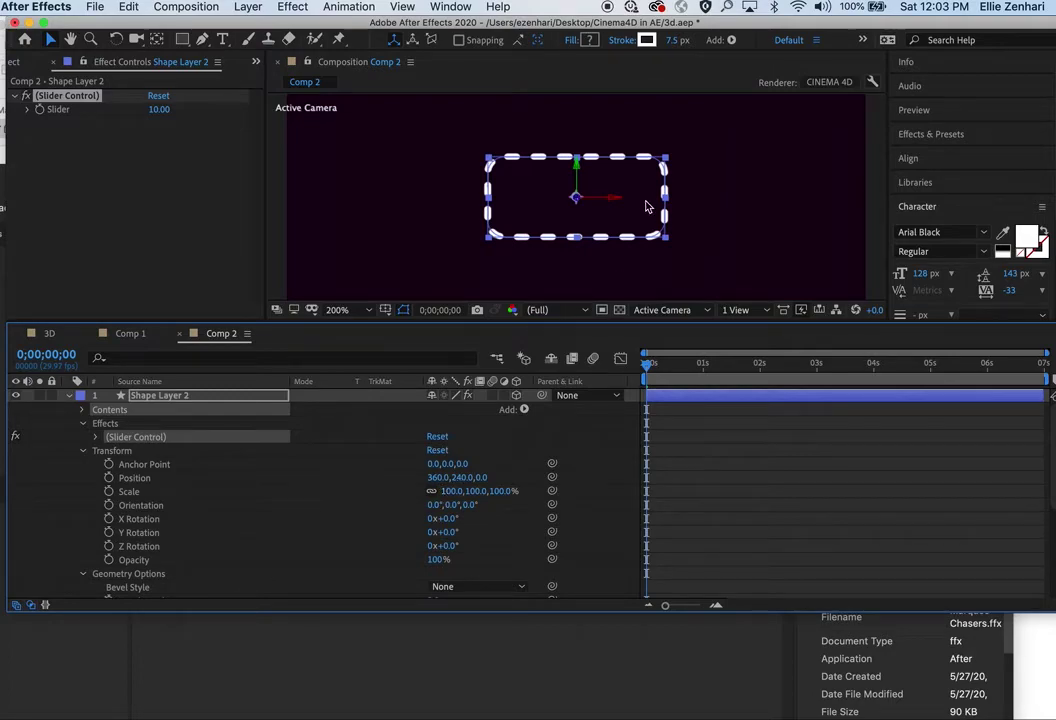
click(836, 87)
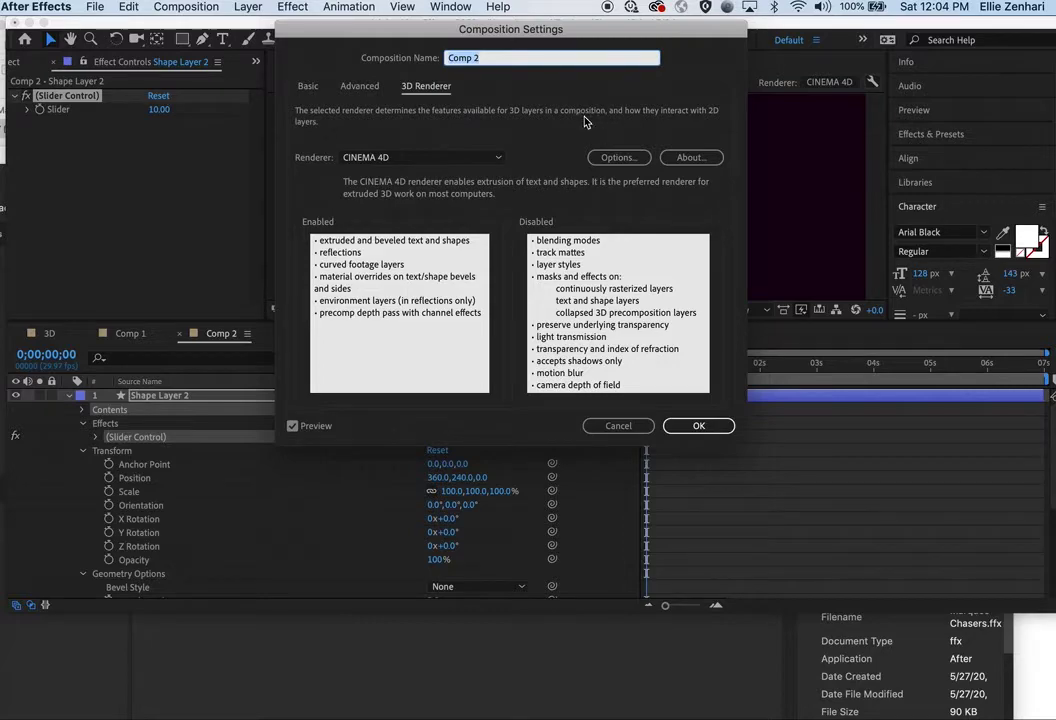
click(440, 157)
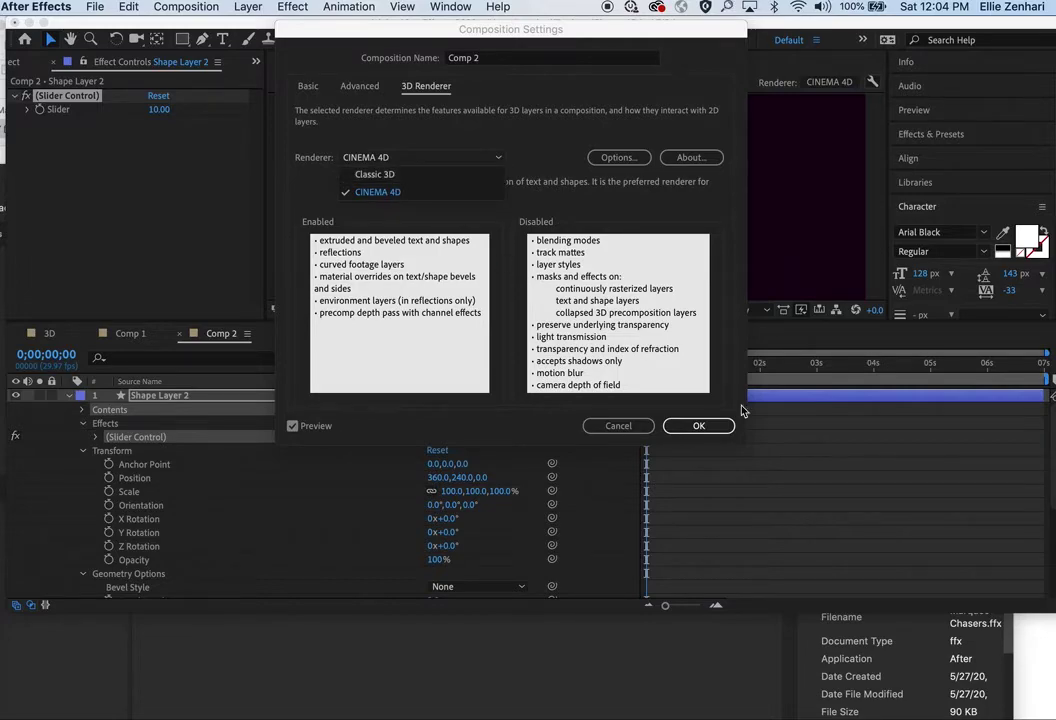
click(699, 426)
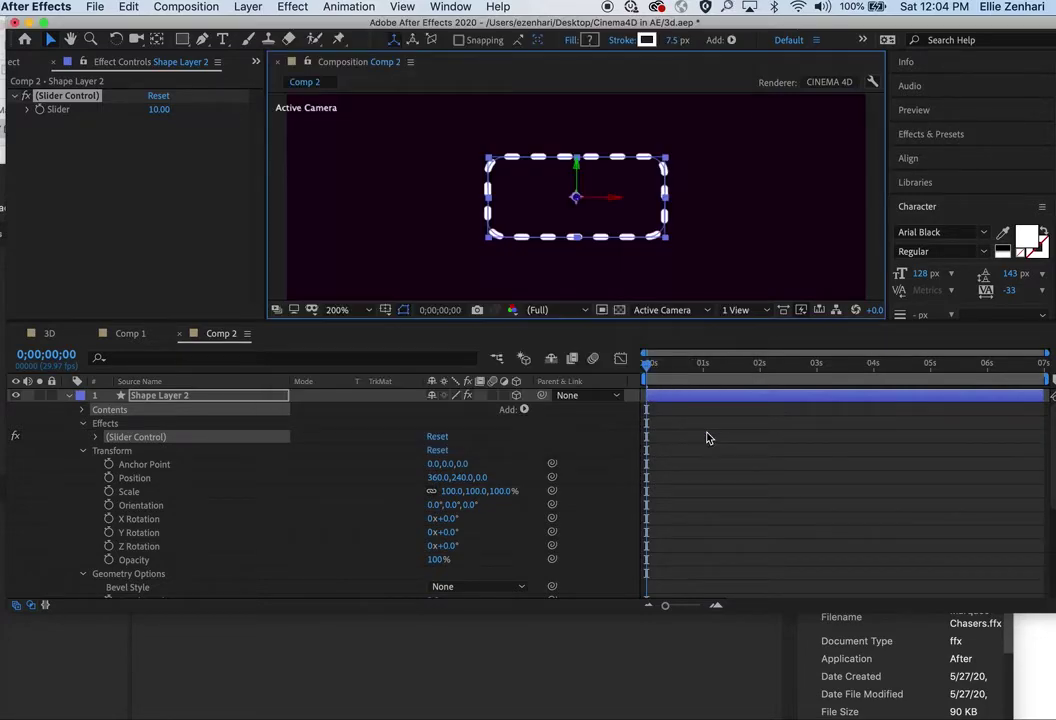
Set Shape Layer 2's Extrusion Depth to 55.0 and Bevel Depth to 4.9.
scroll(340, 544, down, 4)
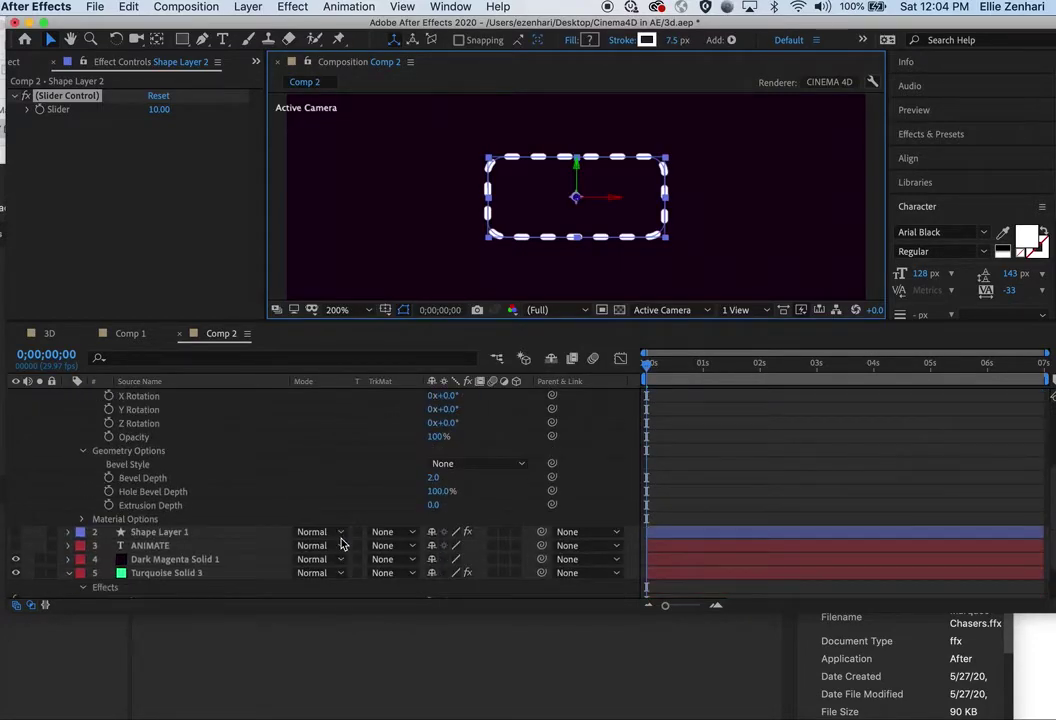
mouse_move(430, 507)
mouse_down()
mouse_move(483, 514)
mouse_move(436, 497)
mouse_up()
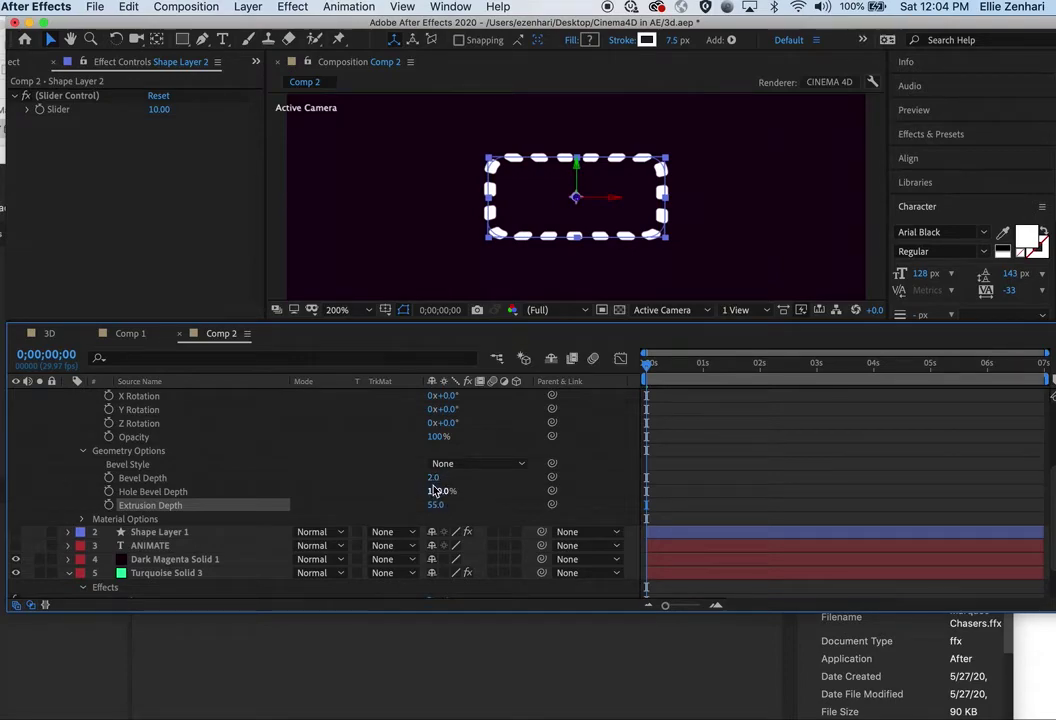
click(433, 481)
drag(433, 481, 455, 491)
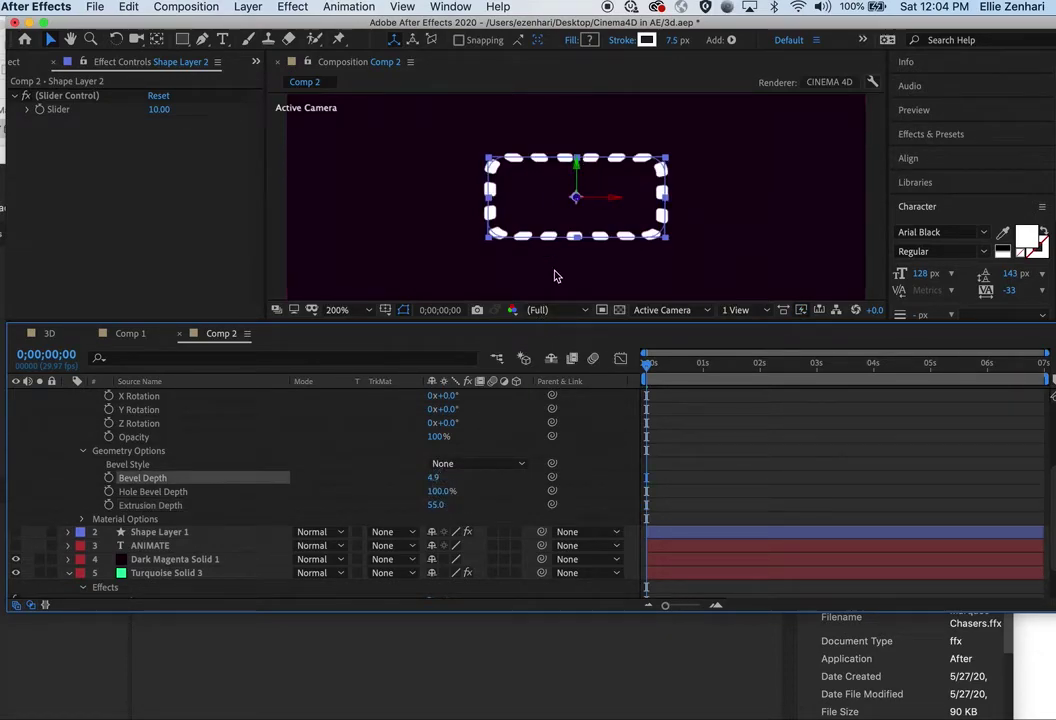
Change the marquee's stroke colour to yellow-green CFFF53.
click(646, 40)
click(117, 188)
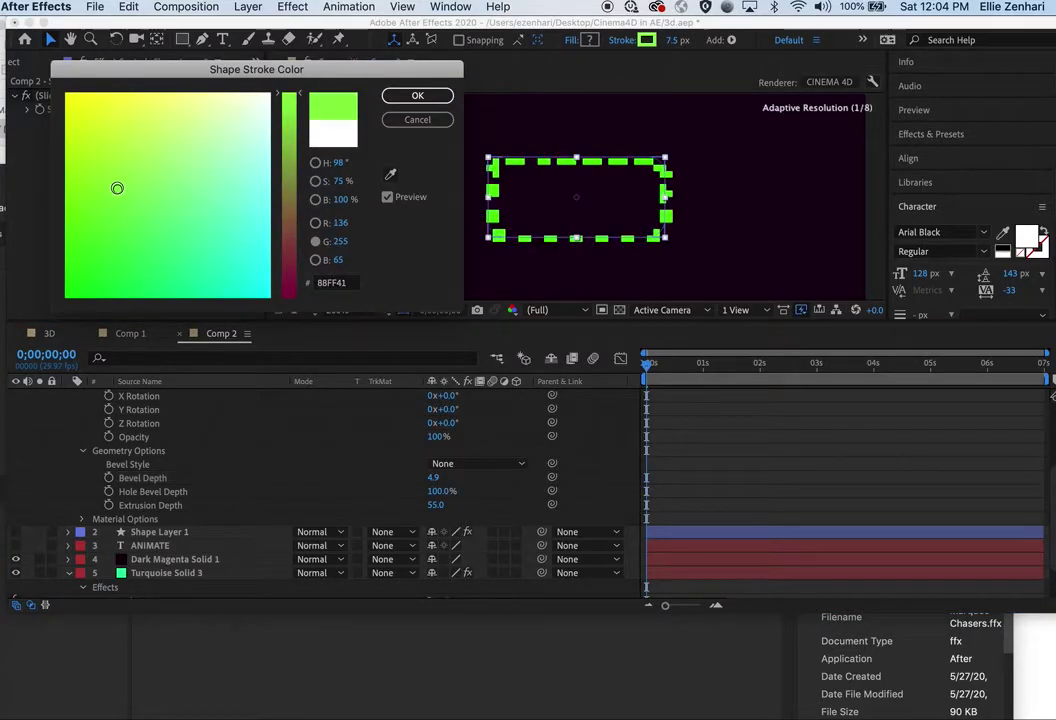
drag(117, 188, 131, 131)
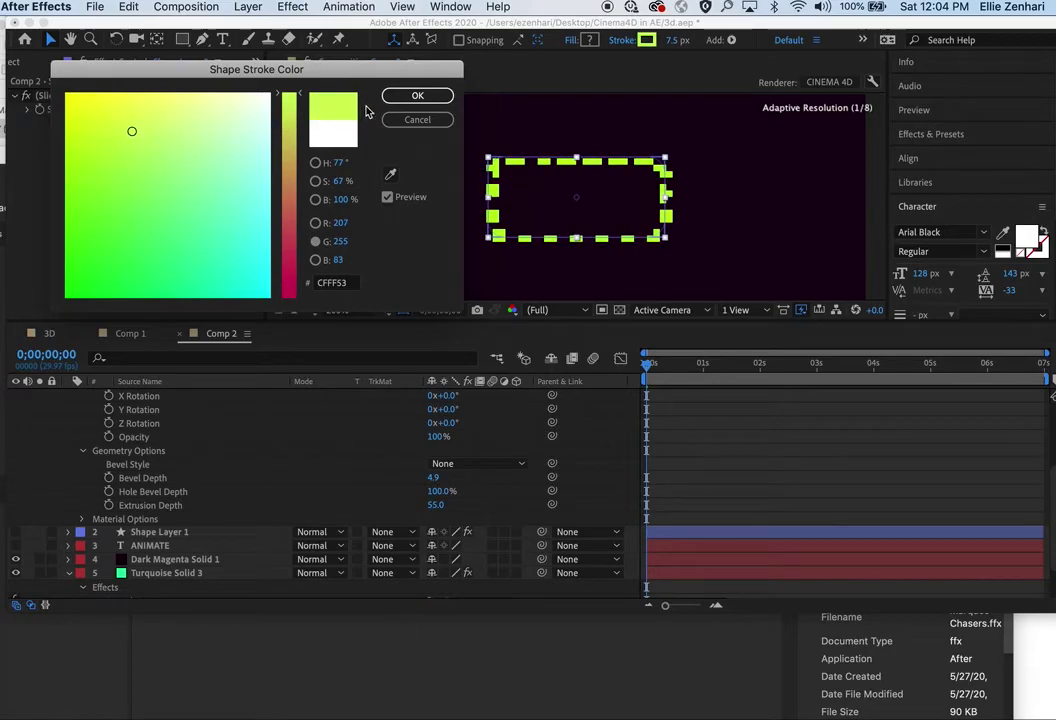
click(417, 95)
Add a Spot Light 1 layer and drag it up-left to relight the marquee.
click(247, 8)
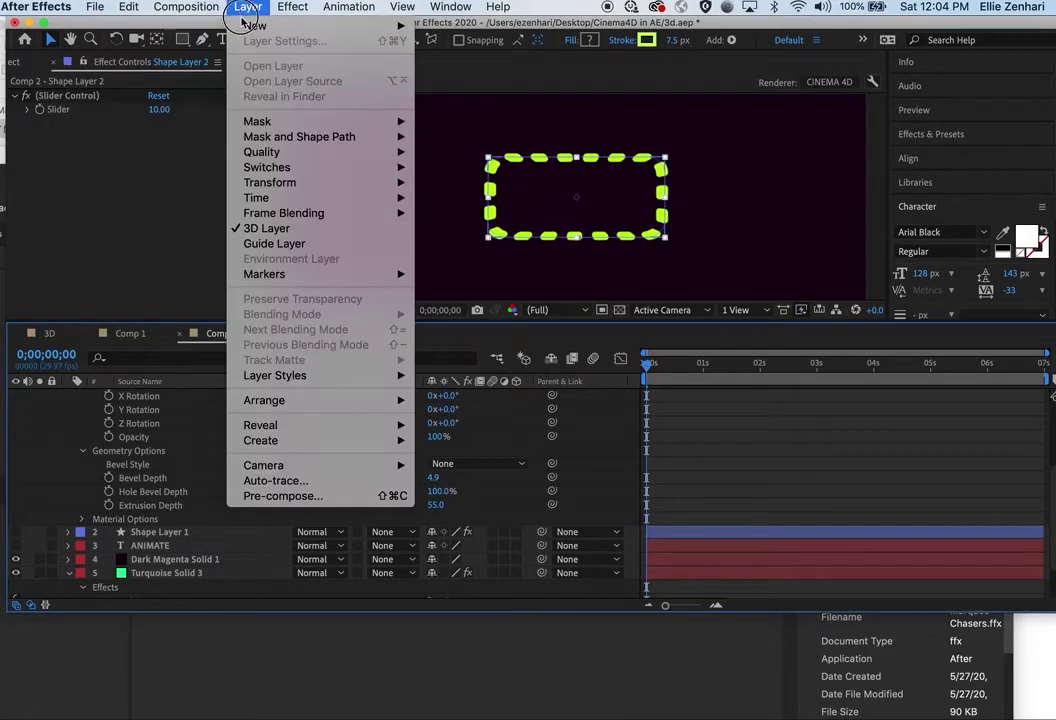
mouse_move(256, 25)
click(440, 60)
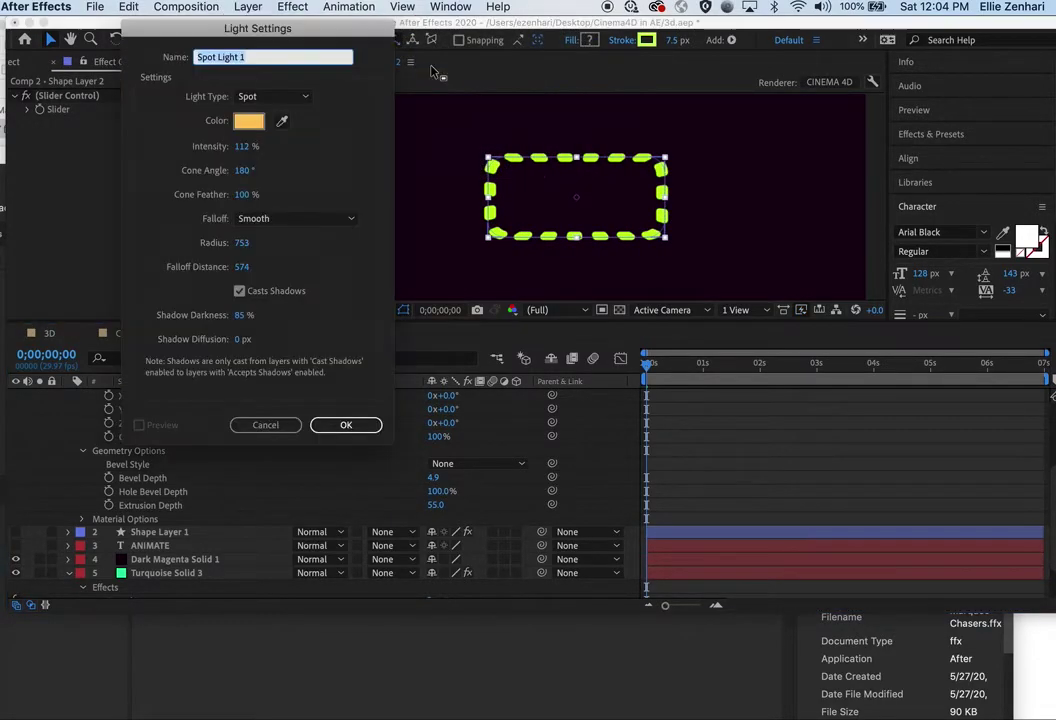
click(335, 428)
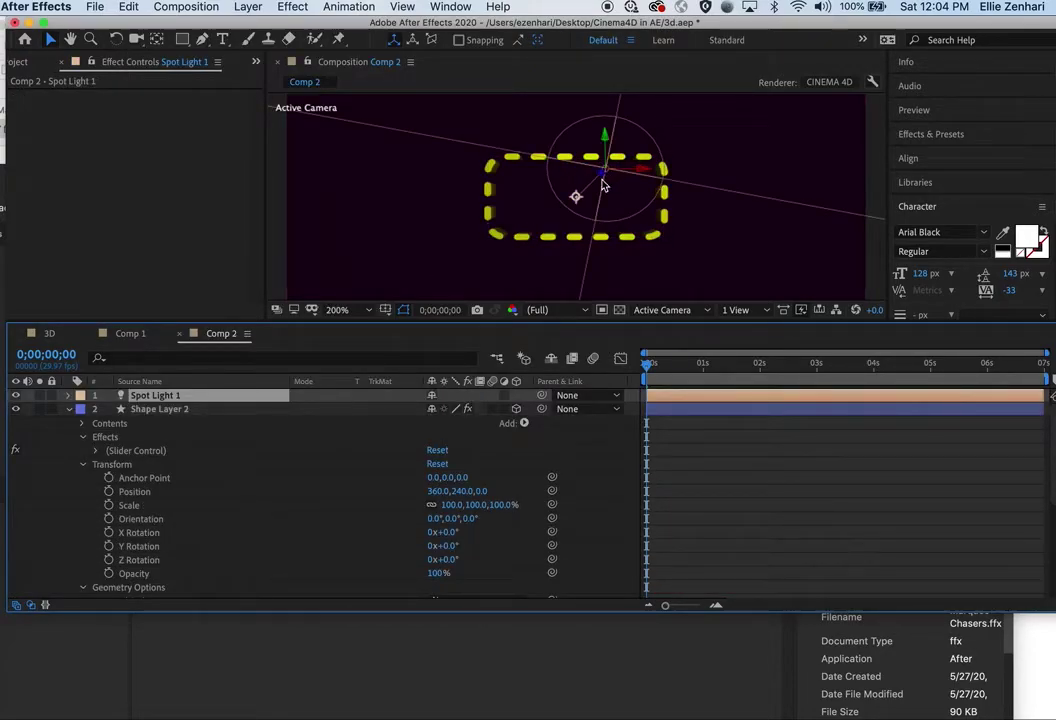
drag(604, 180, 557, 150)
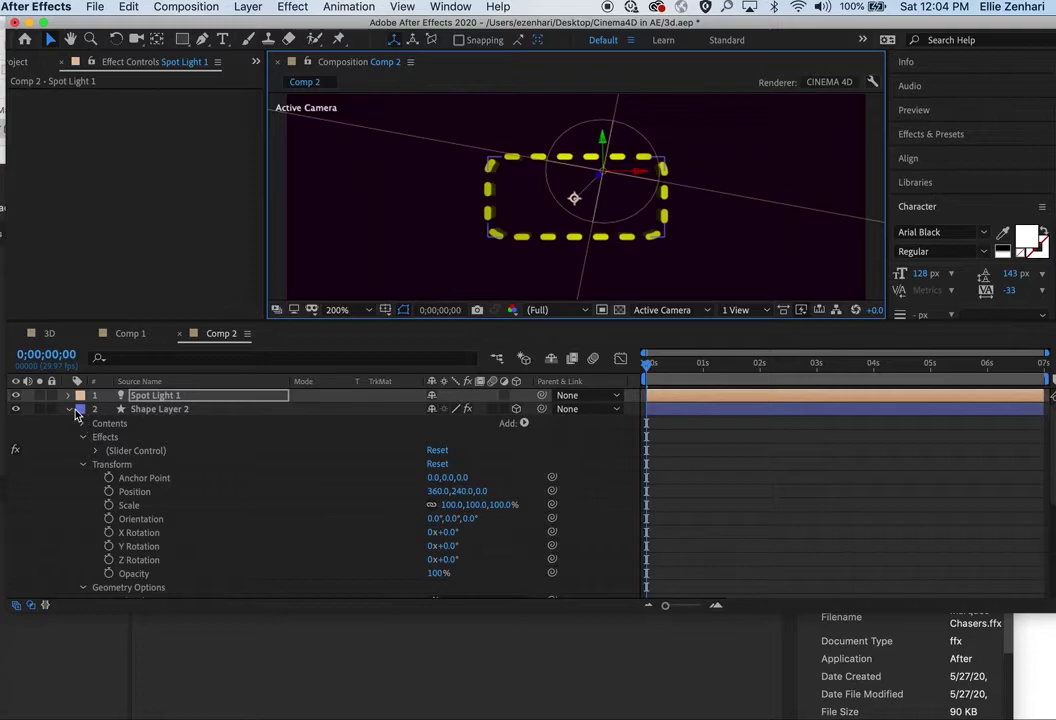
click(145, 411)
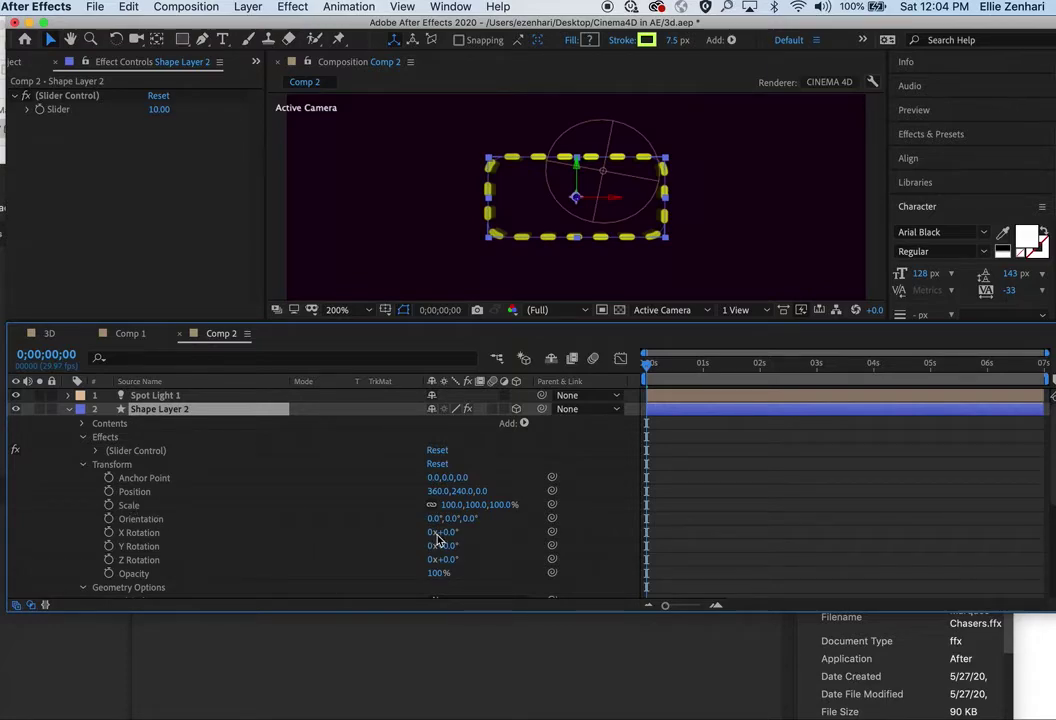
Tilt Shape Layer 2 to X Rotation -47° to reveal its extruded walls.
drag(440, 538, 405, 531)
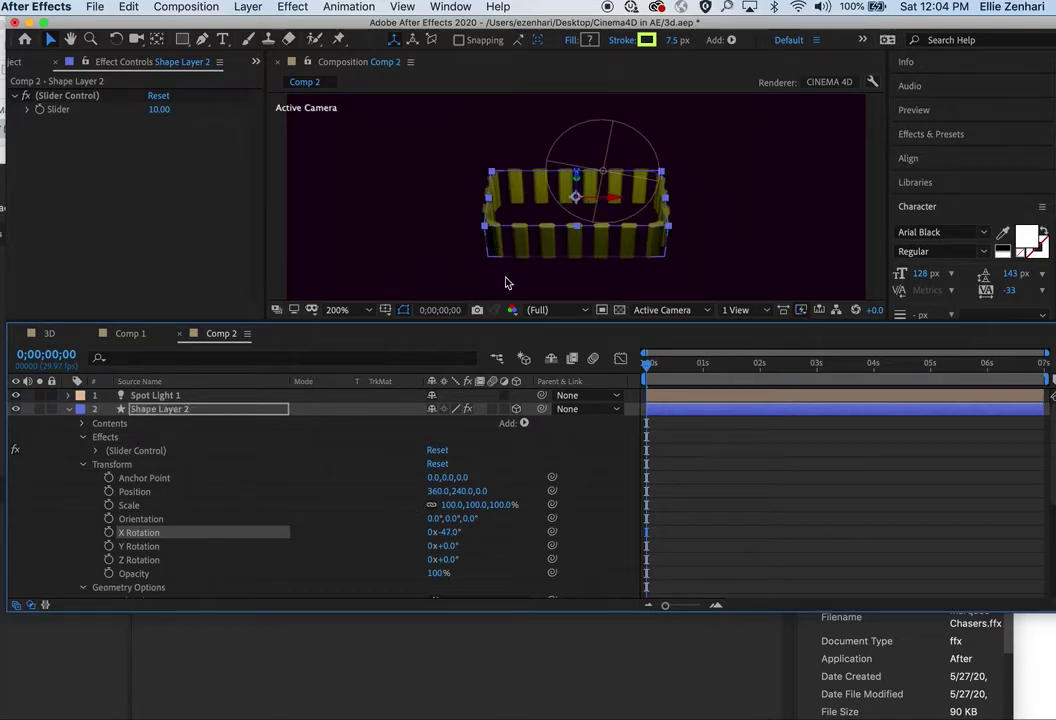
scroll(320, 552, down, 5)
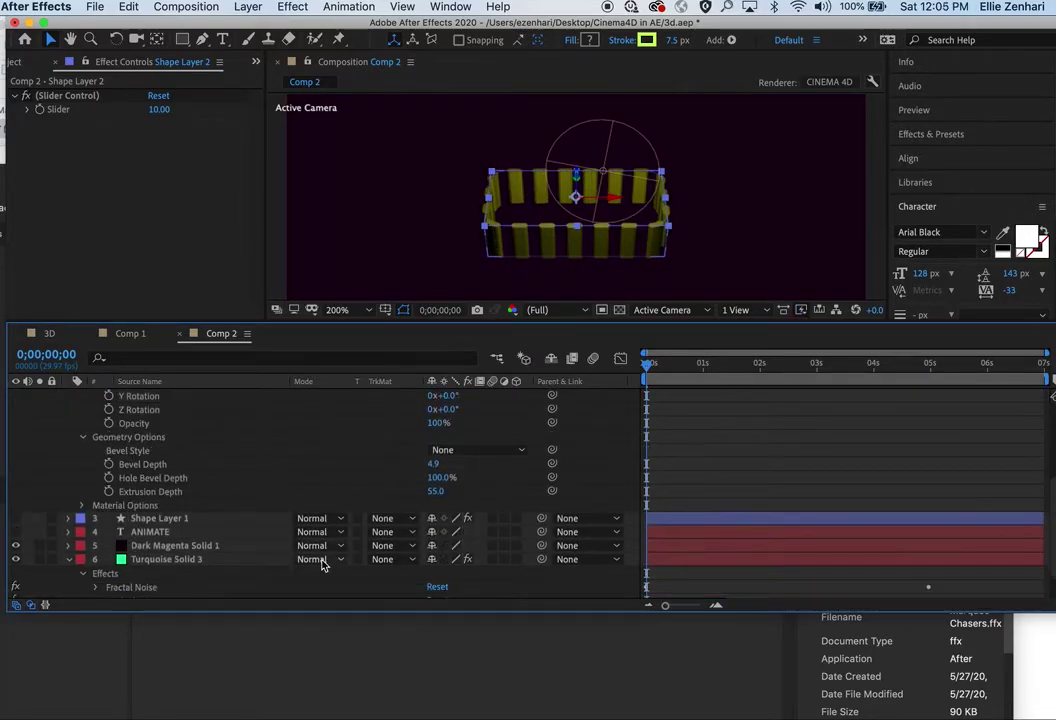
Recolour Dark Magenta Solid 1 to mint green A5E8C7 in Solid Settings, renaming it Medium Turquoise Solid 1.
click(170, 545)
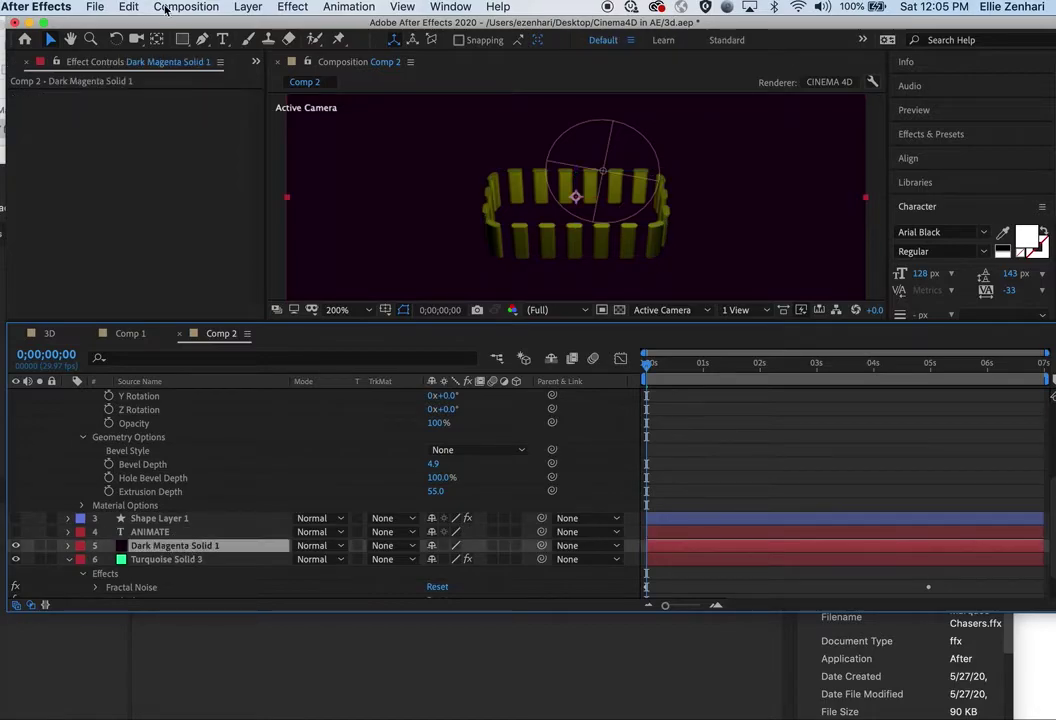
click(248, 6)
click(283, 37)
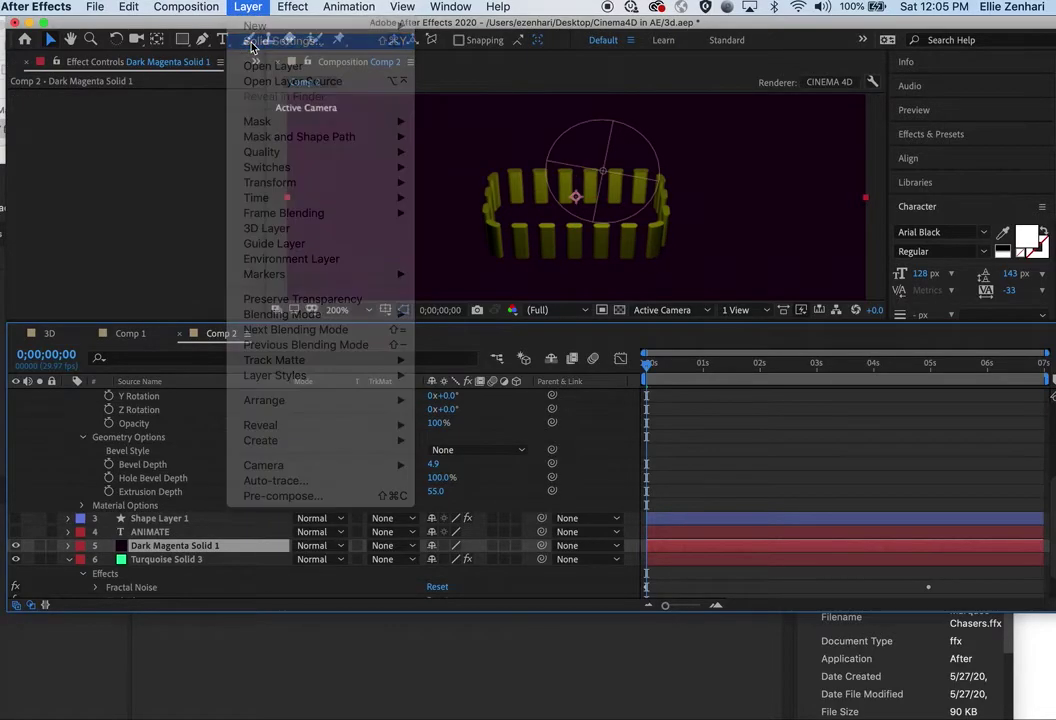
click(225, 553)
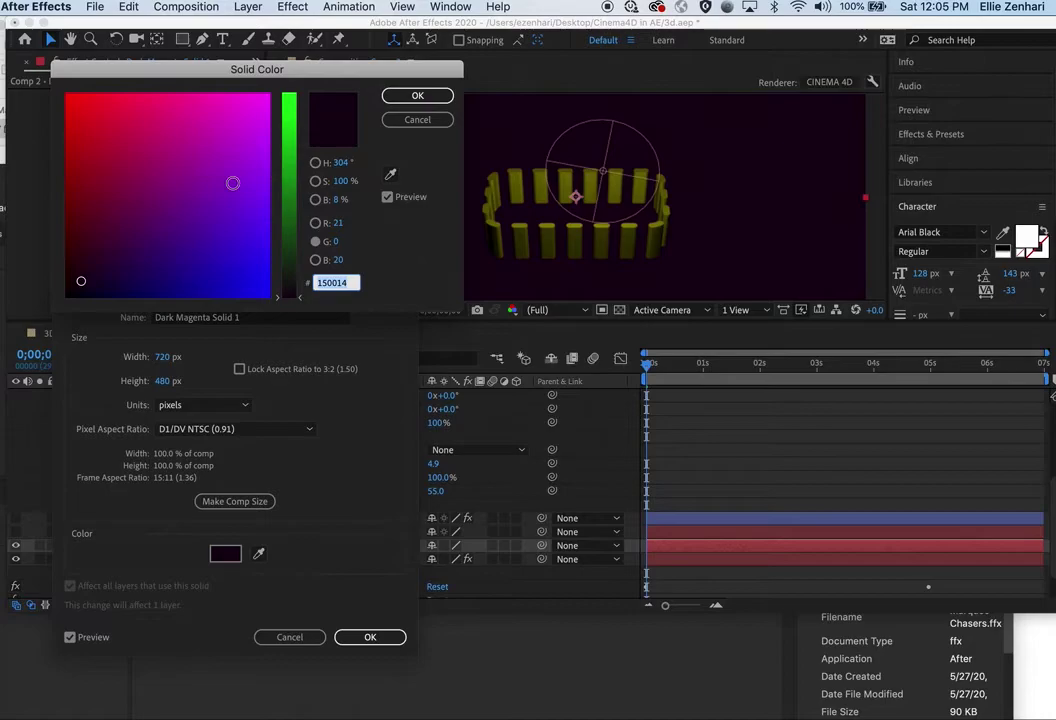
drag(288, 292, 288, 111)
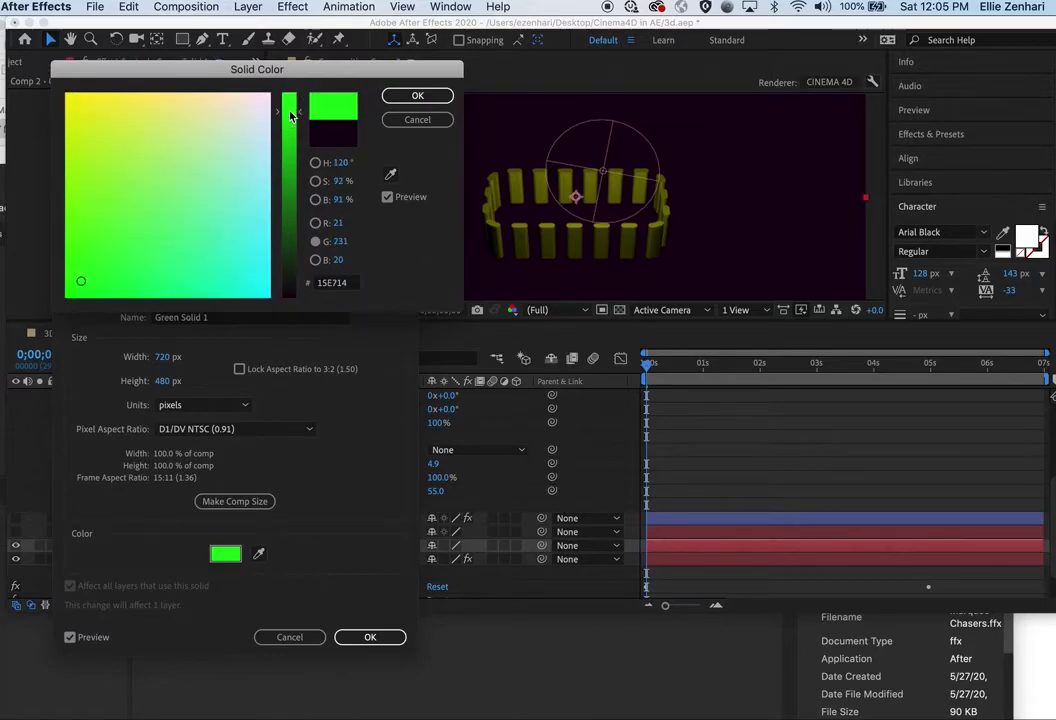
click(225, 164)
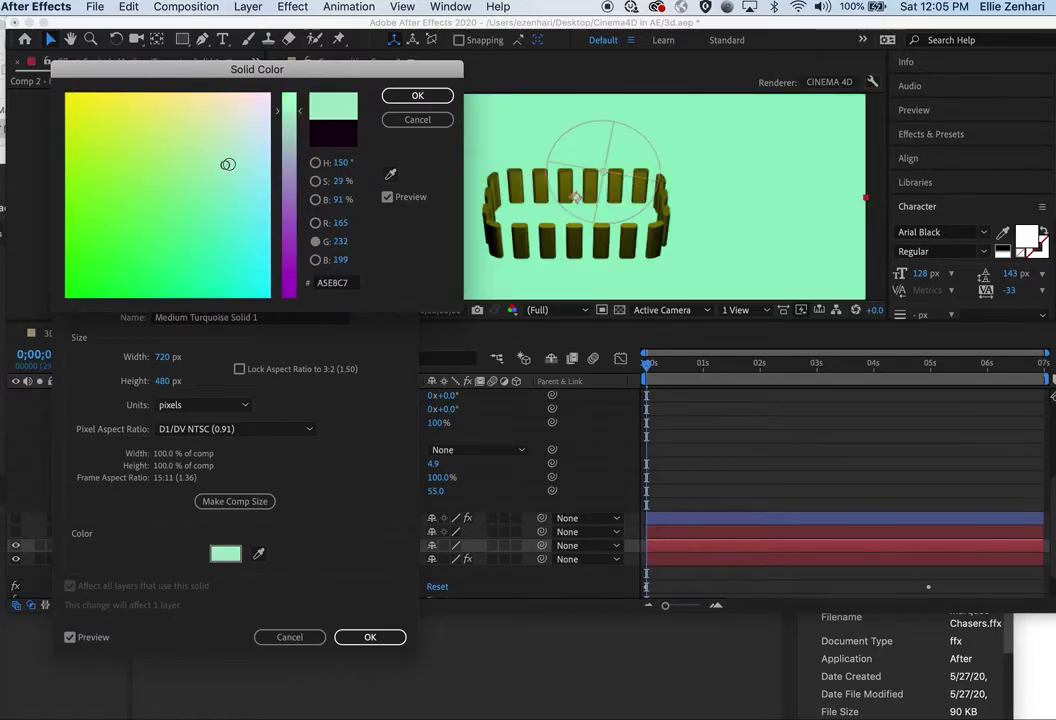
click(417, 95)
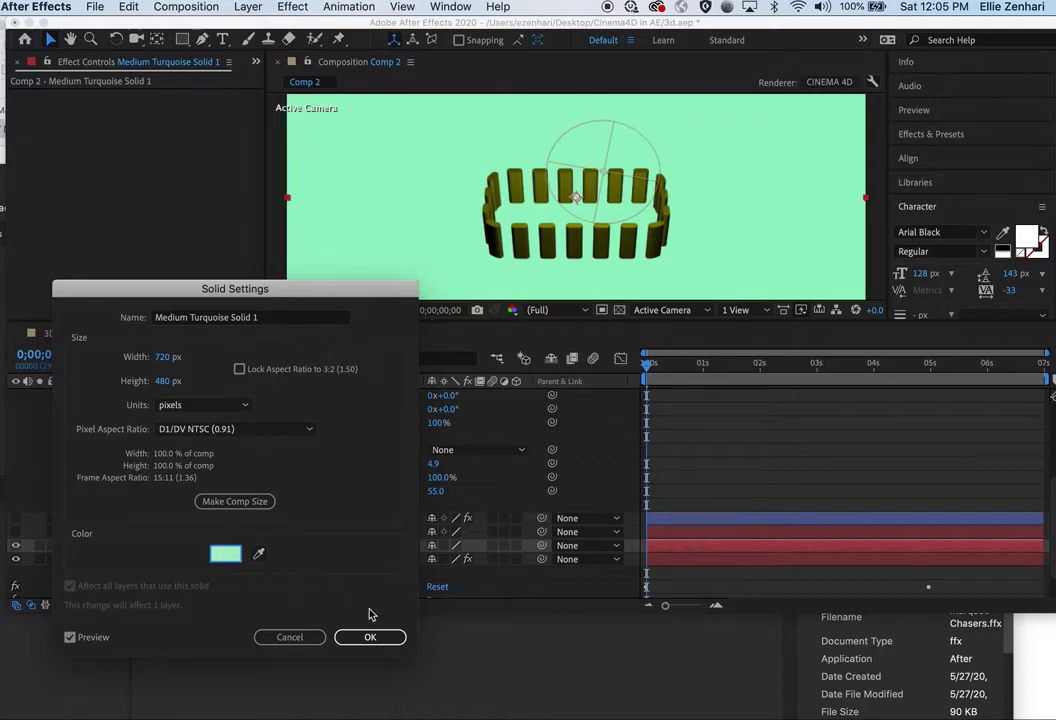
click(367, 636)
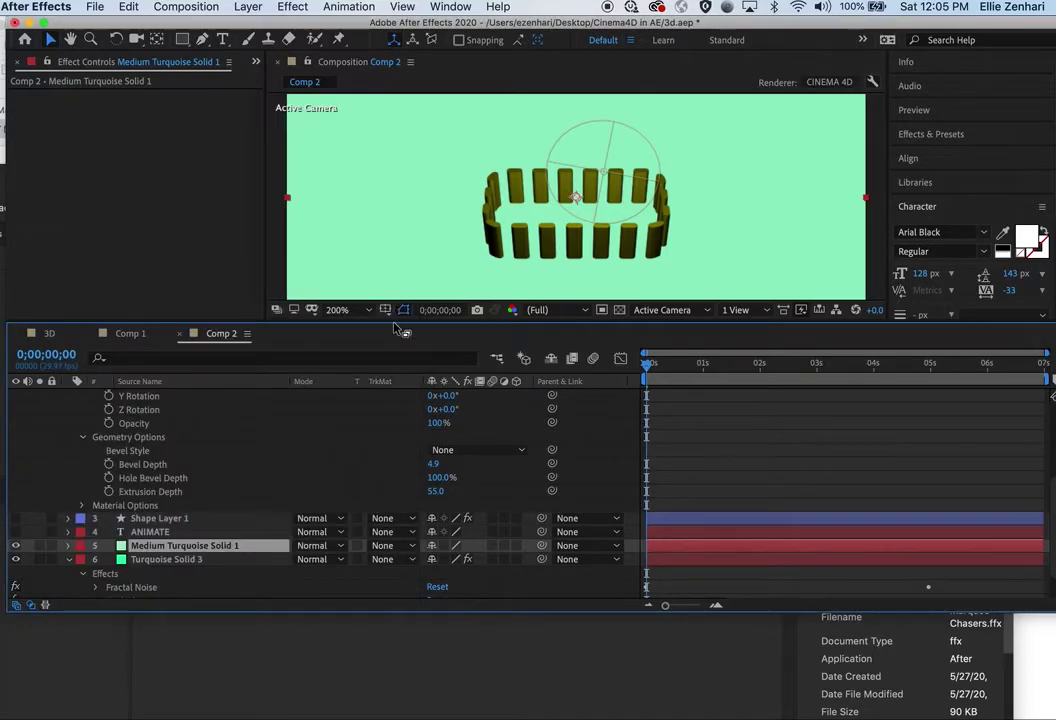
Preview Comp 2 at 400% magnification in a taller viewer, then rewind to the first frame.
key(space)
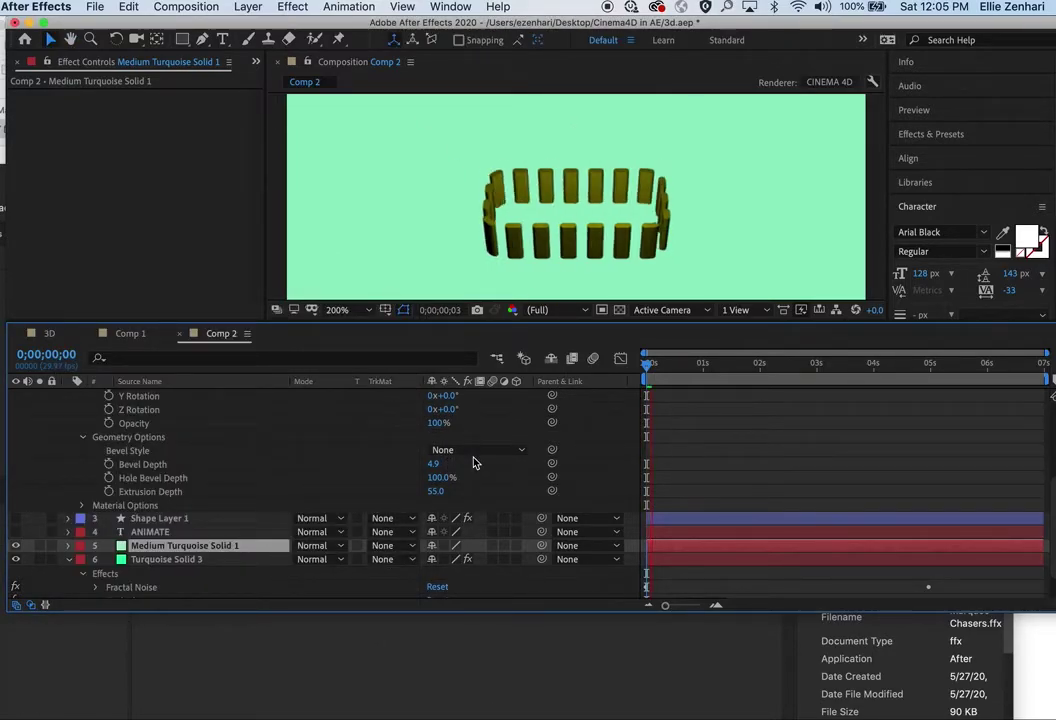
key(period)
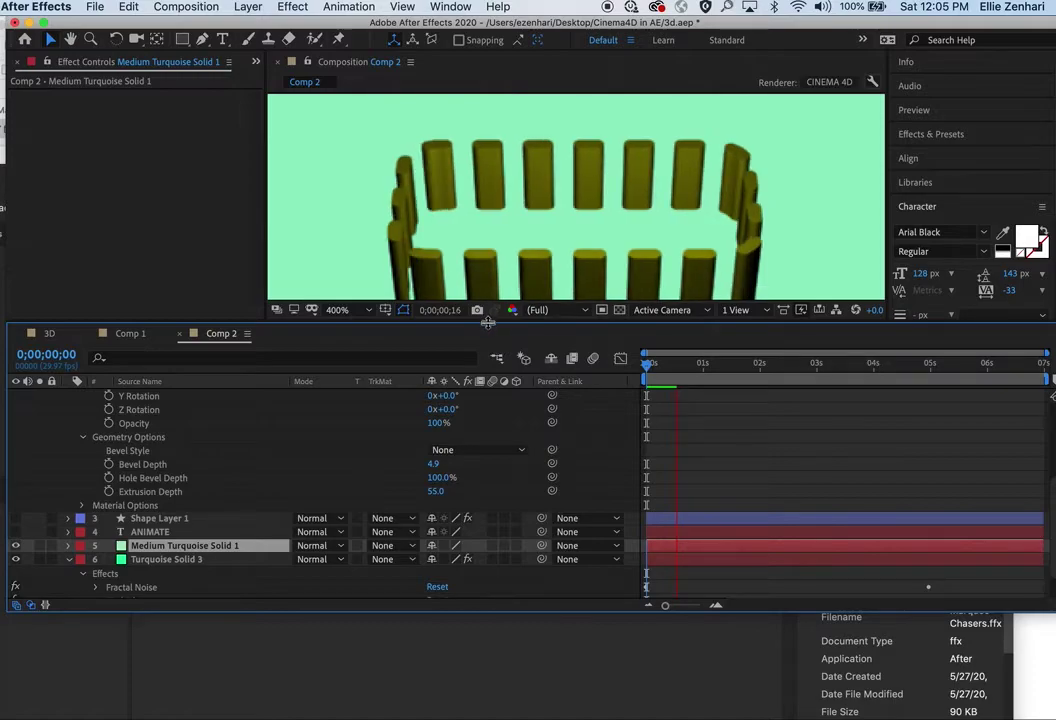
drag(488, 322, 490, 398)
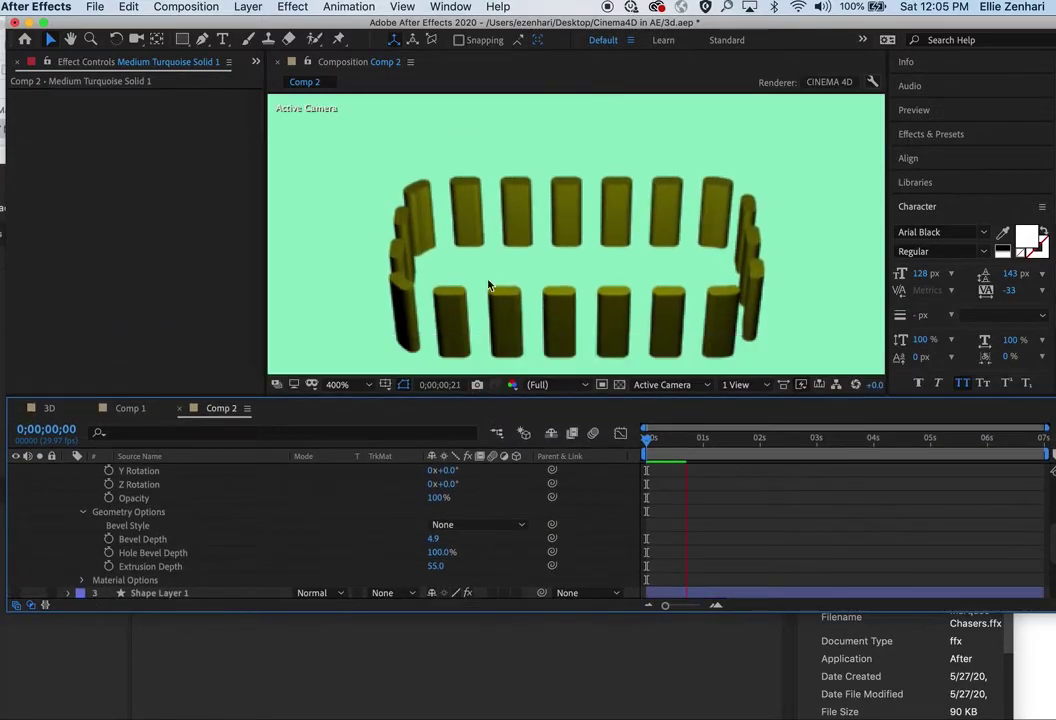
key(space)
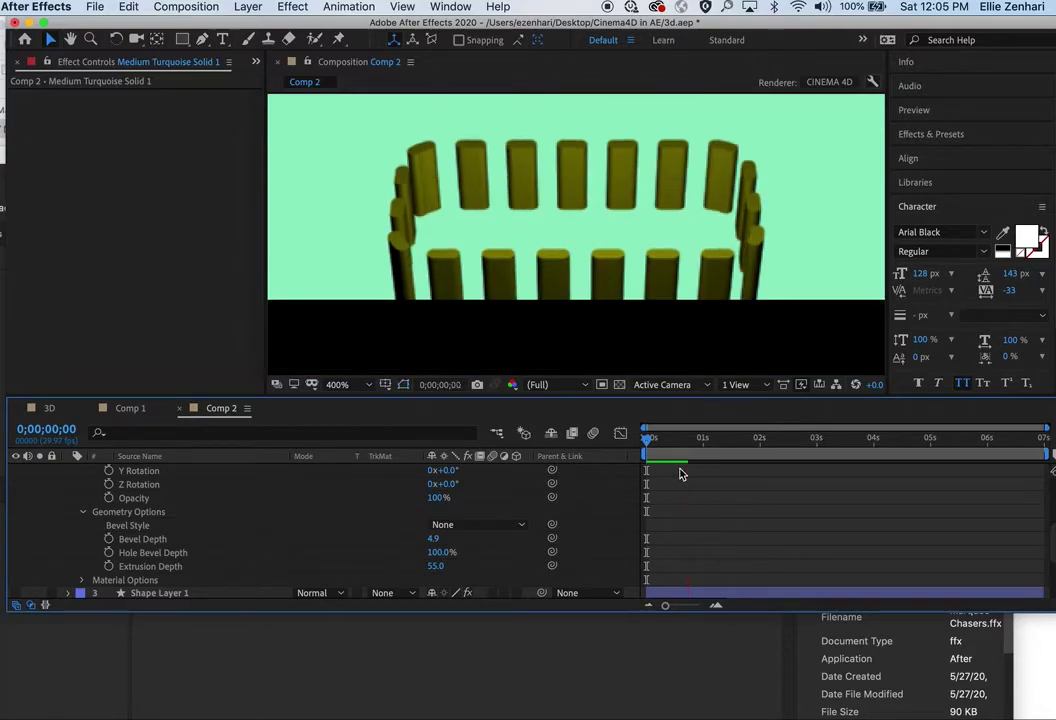
key(space)
key(space)
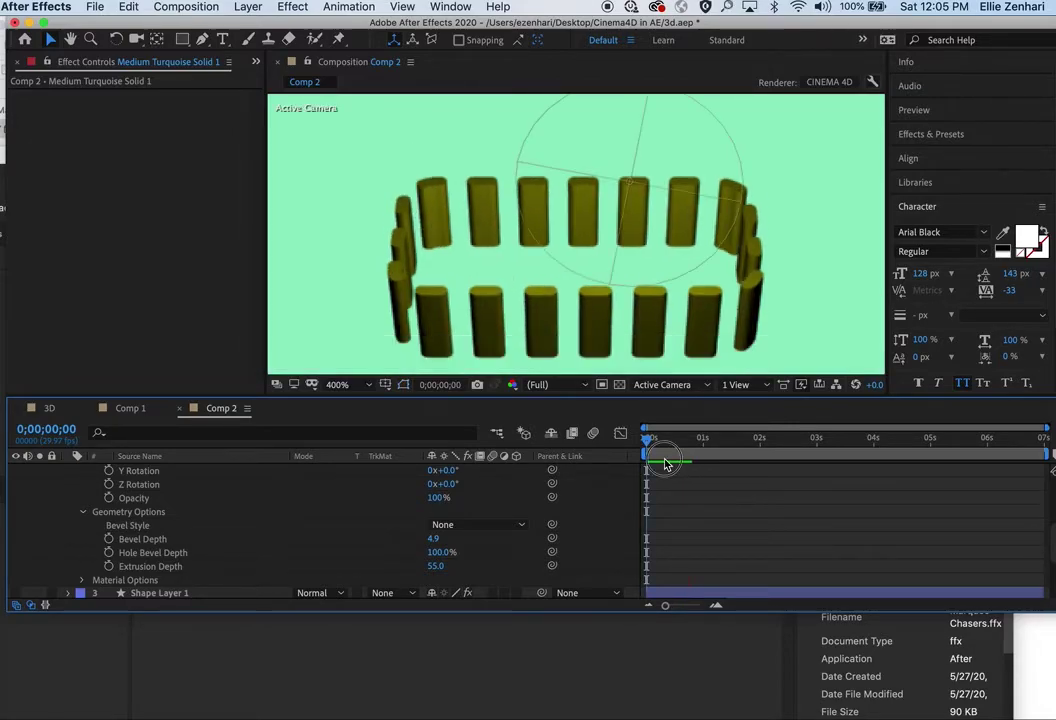
click(663, 442)
drag(663, 445, 647, 446)
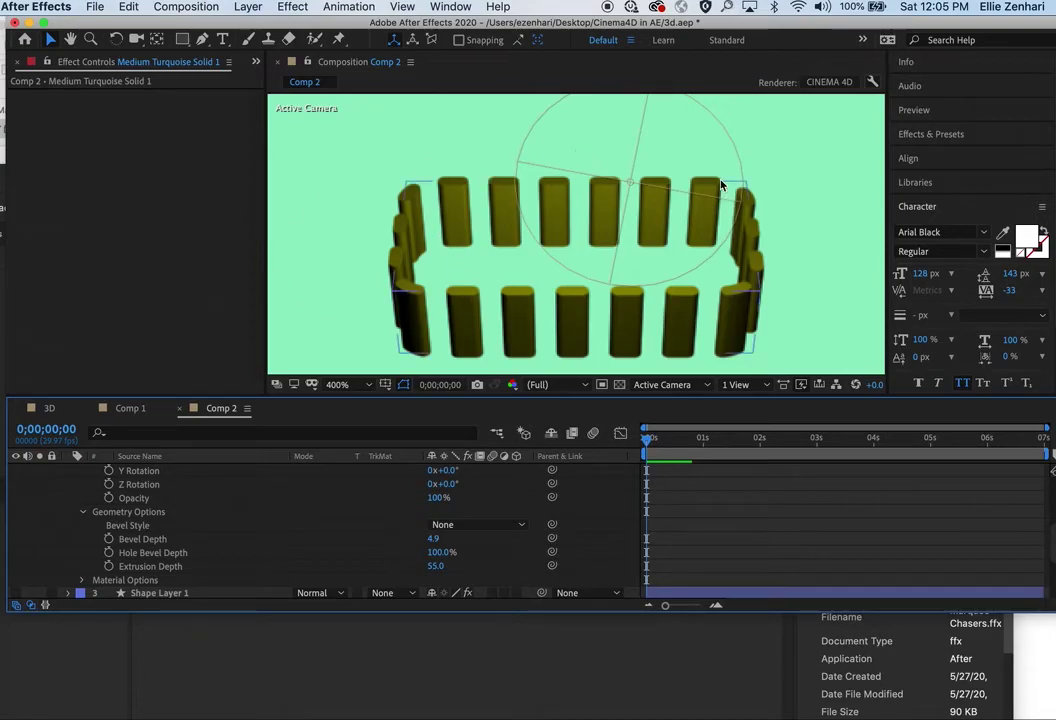
Replay and scrub the opening frames to watch the yellow pillar ring rotate over the mint background.
key(space)
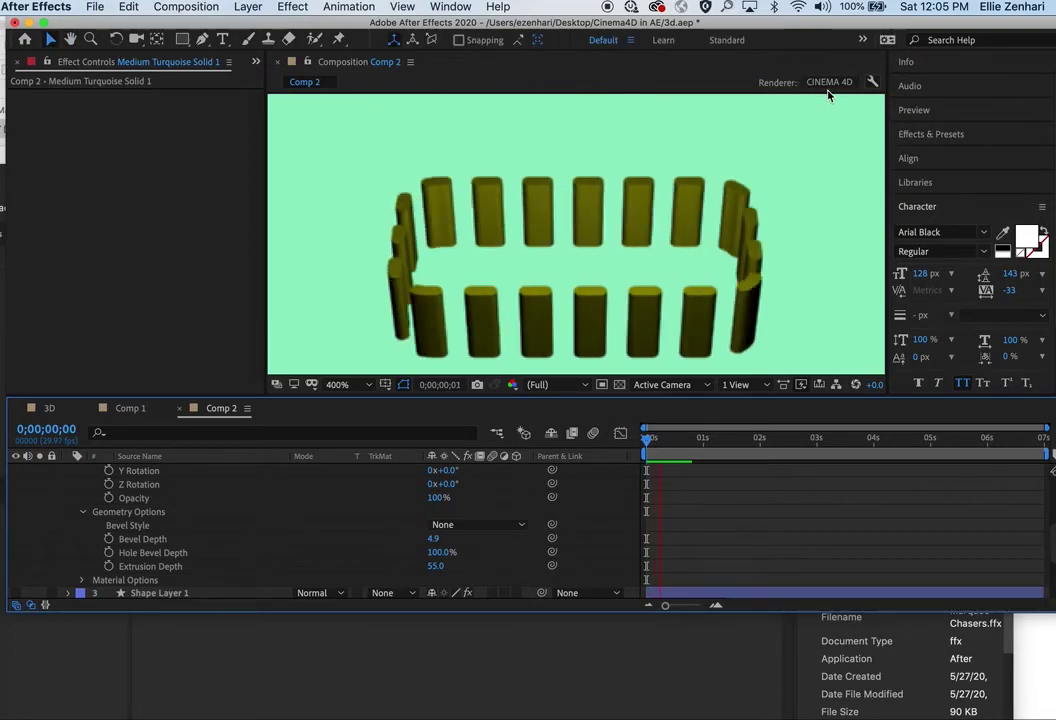
key(space)
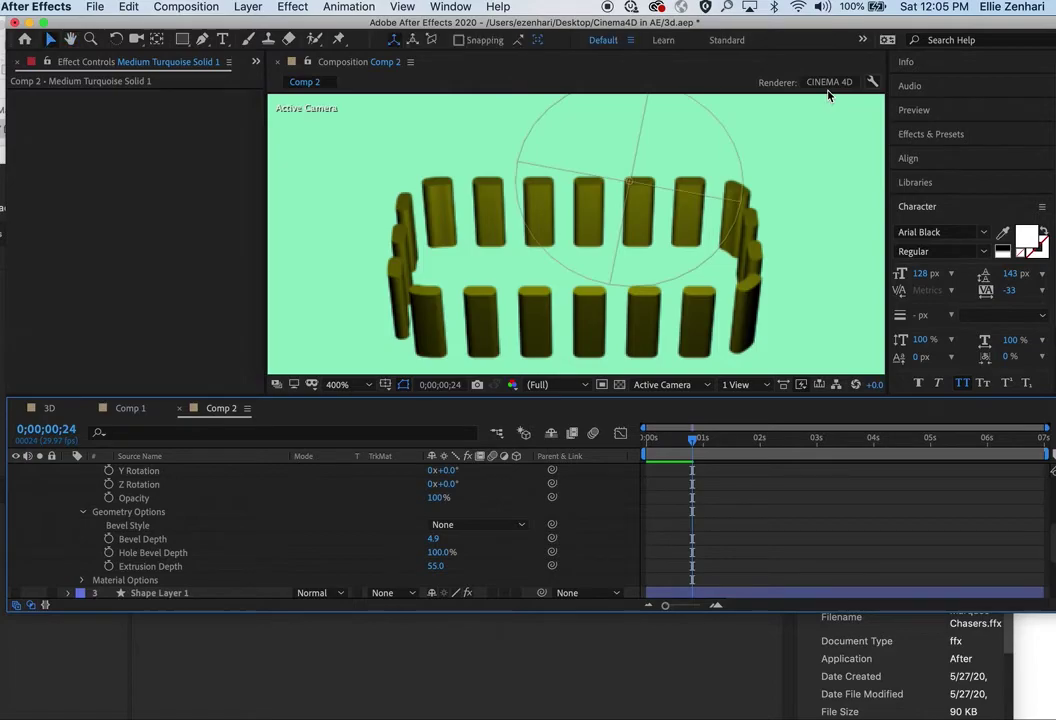
key(space)
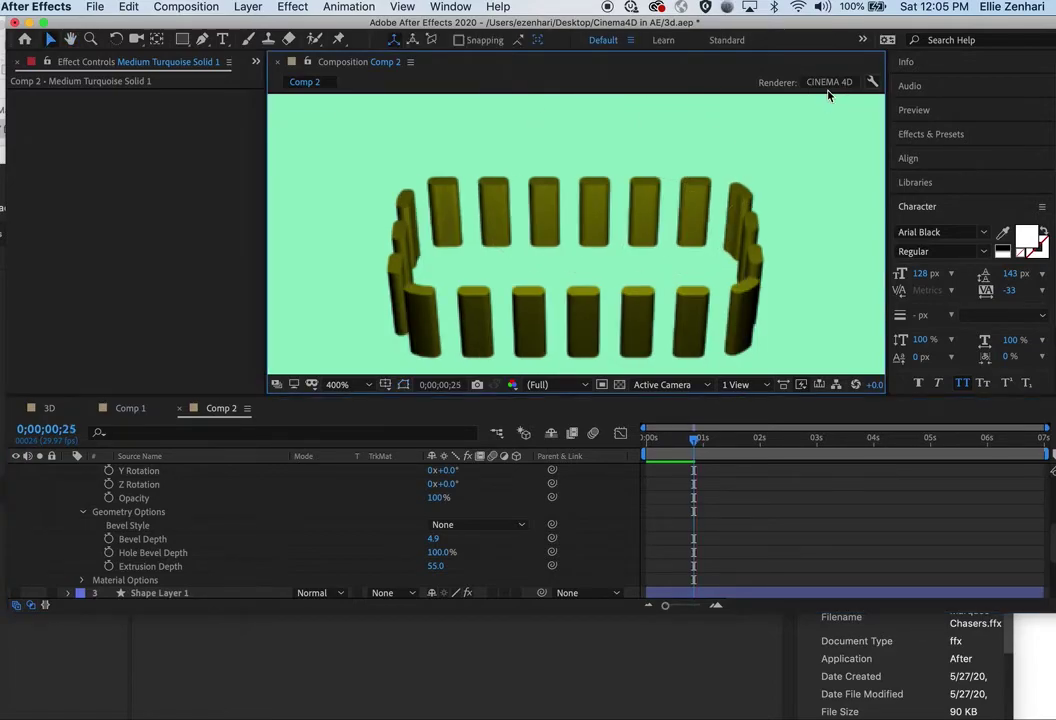
key(space)
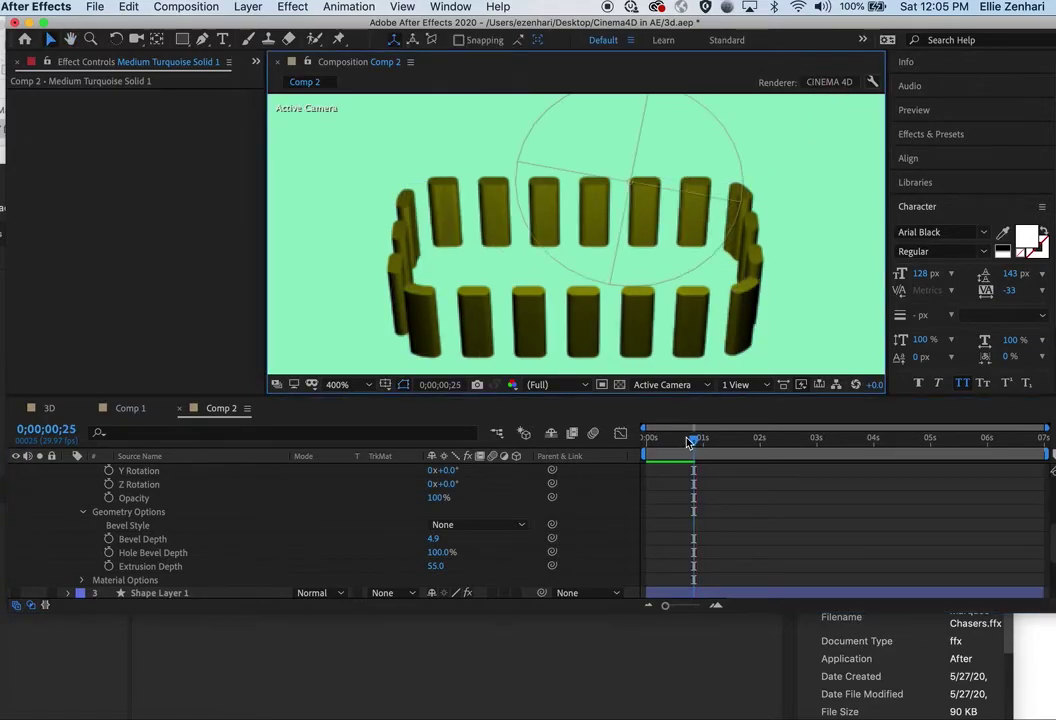
drag(690, 442, 650, 444)
key(space)
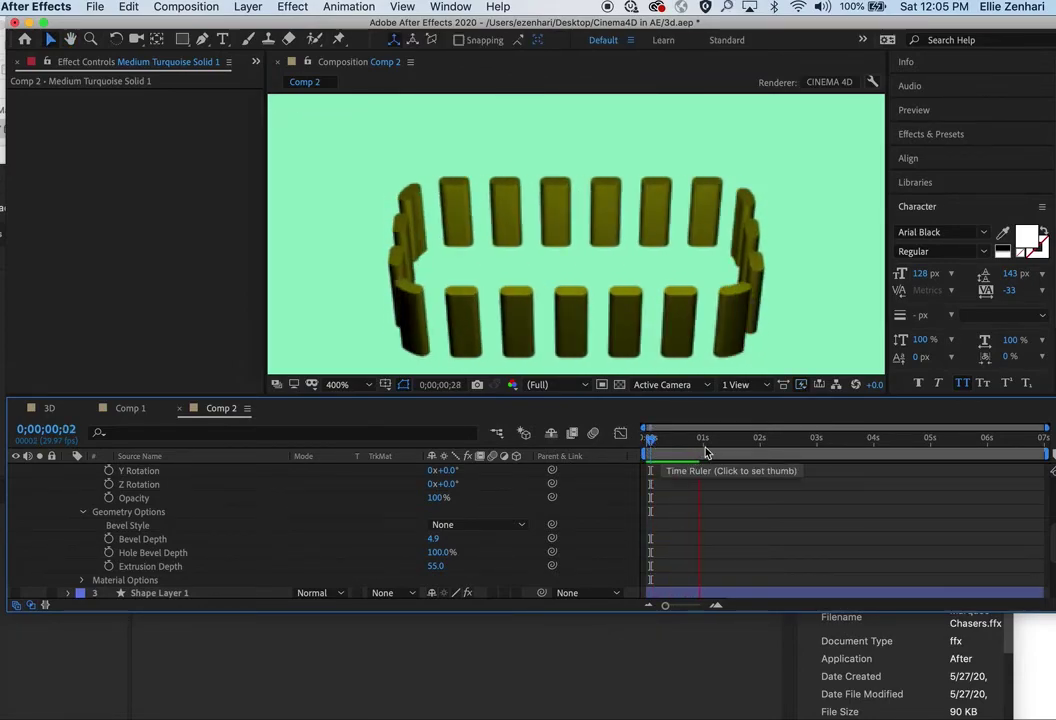
key(space)
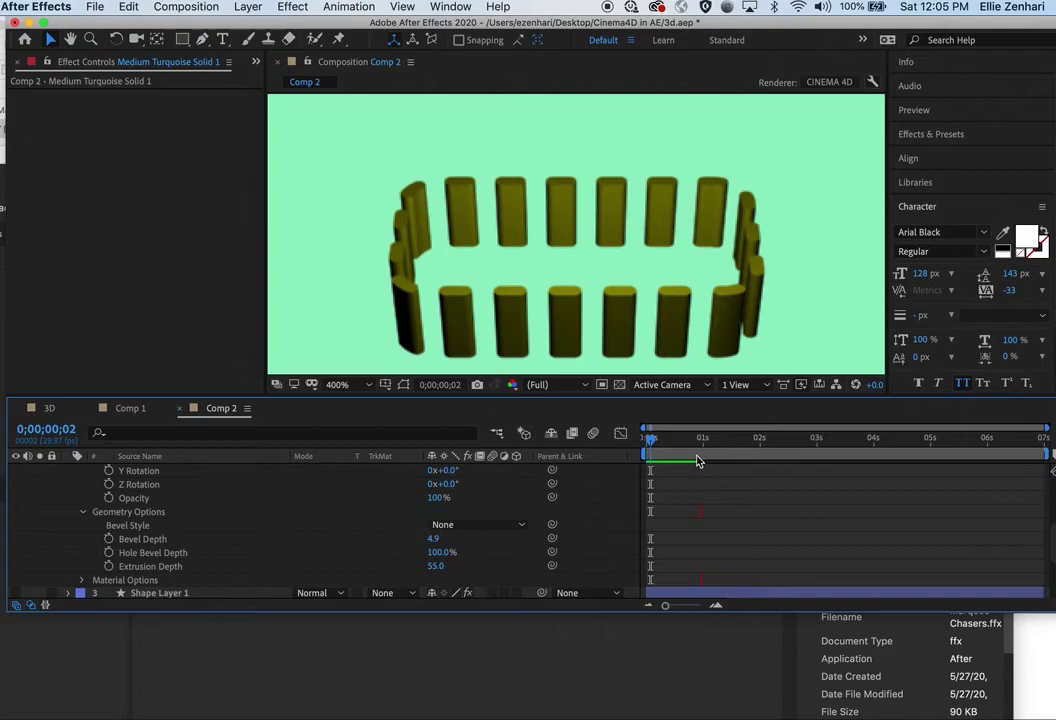
click(672, 441)
mouse_move(660, 444)
mouse_down()
mouse_move(750, 443)
mouse_move(647, 447)
mouse_up()
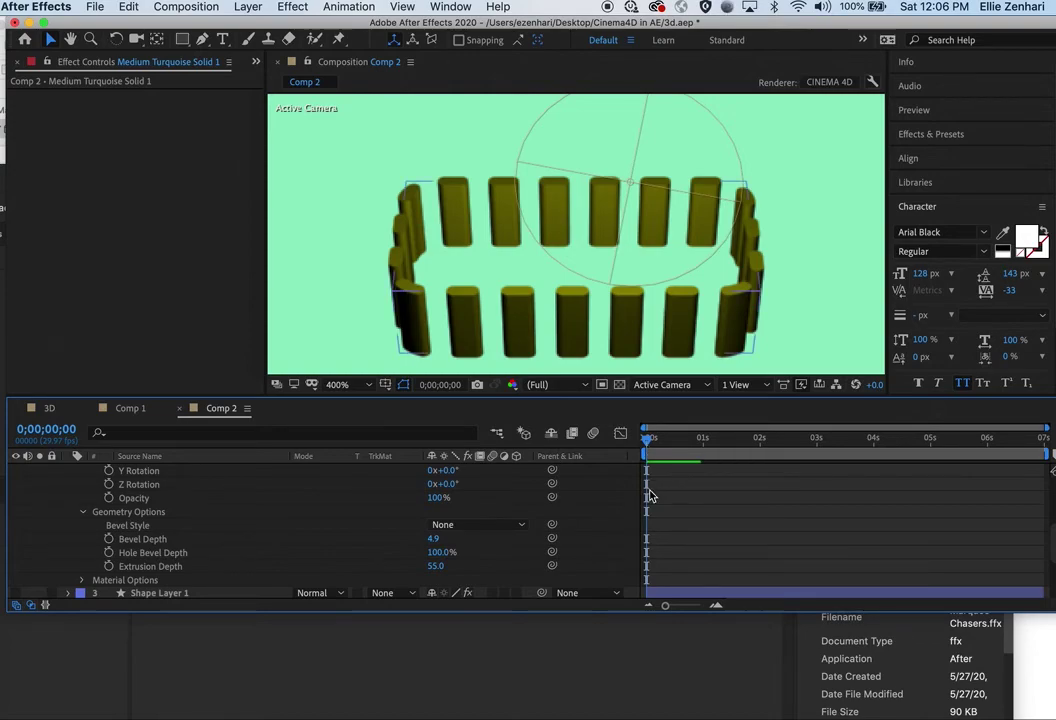
key(space)
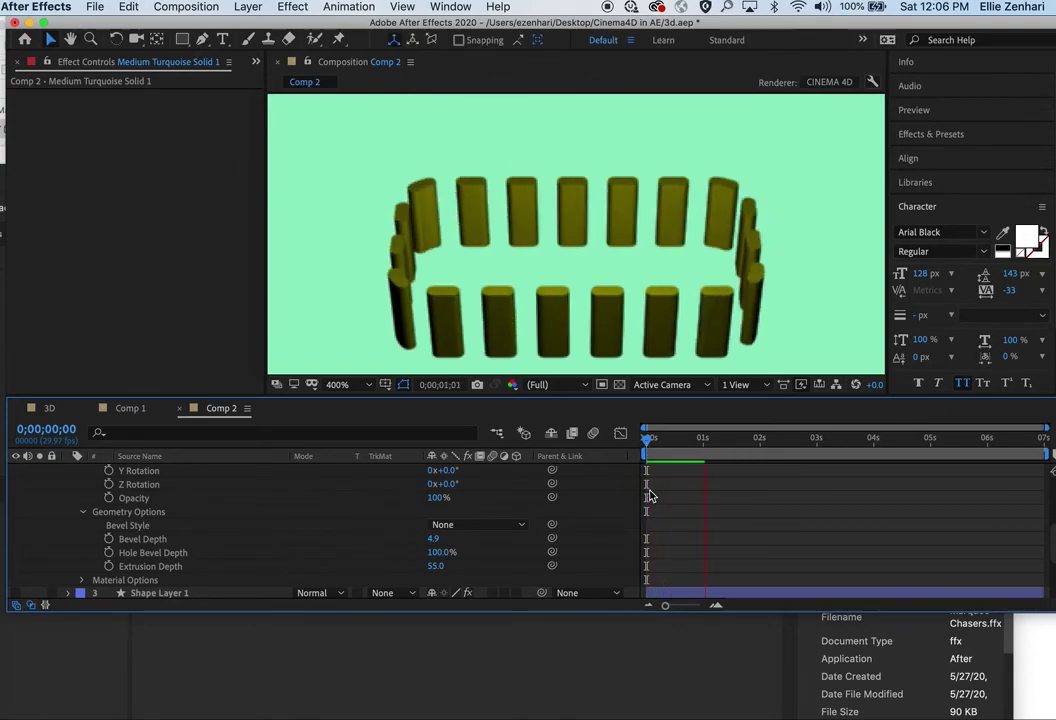